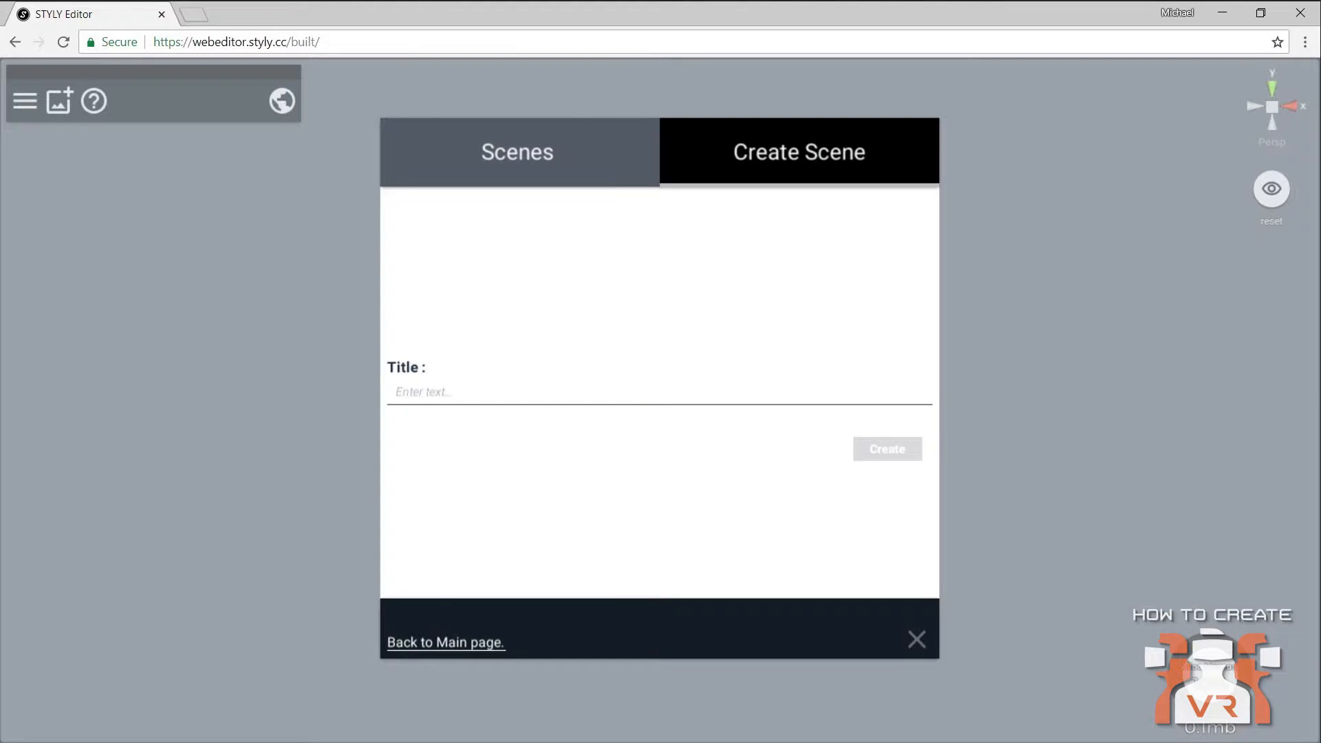
Step: Create a new scene titled "howtocreatevr"
click(602, 395)
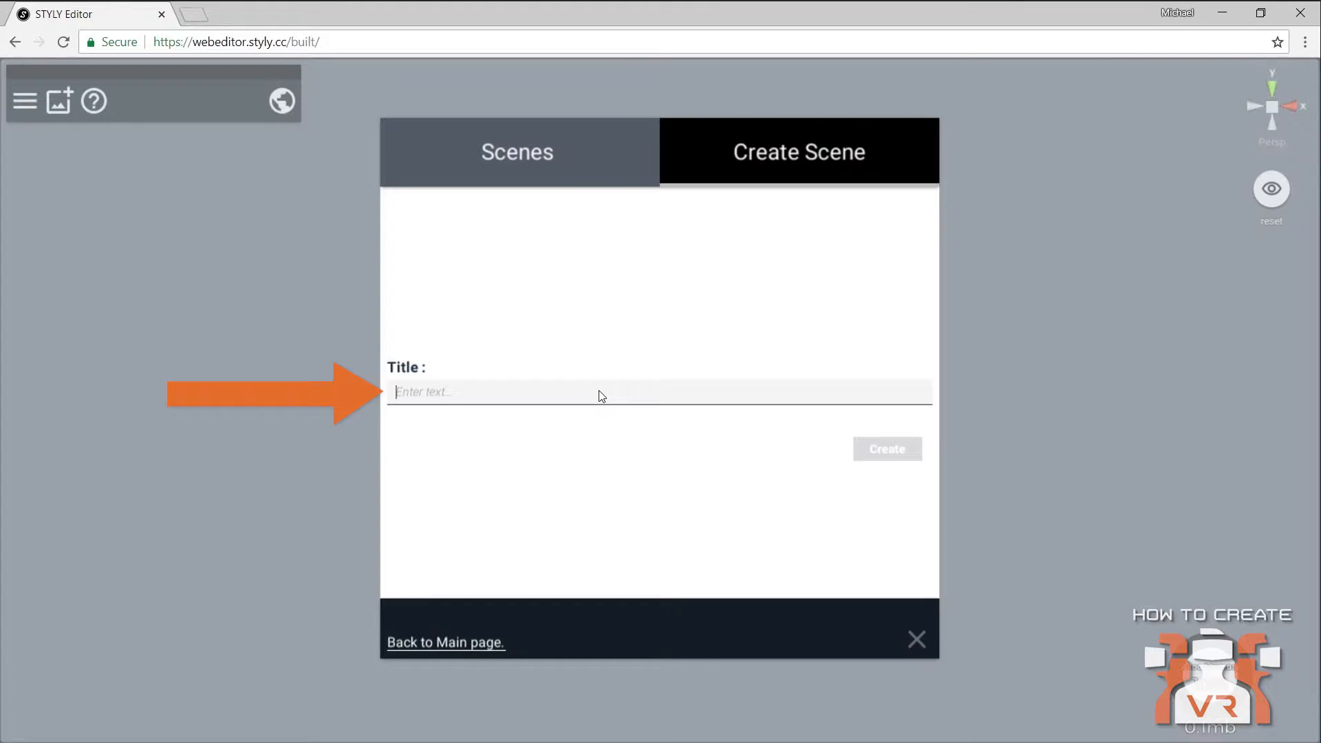
text(howtocreatevr)
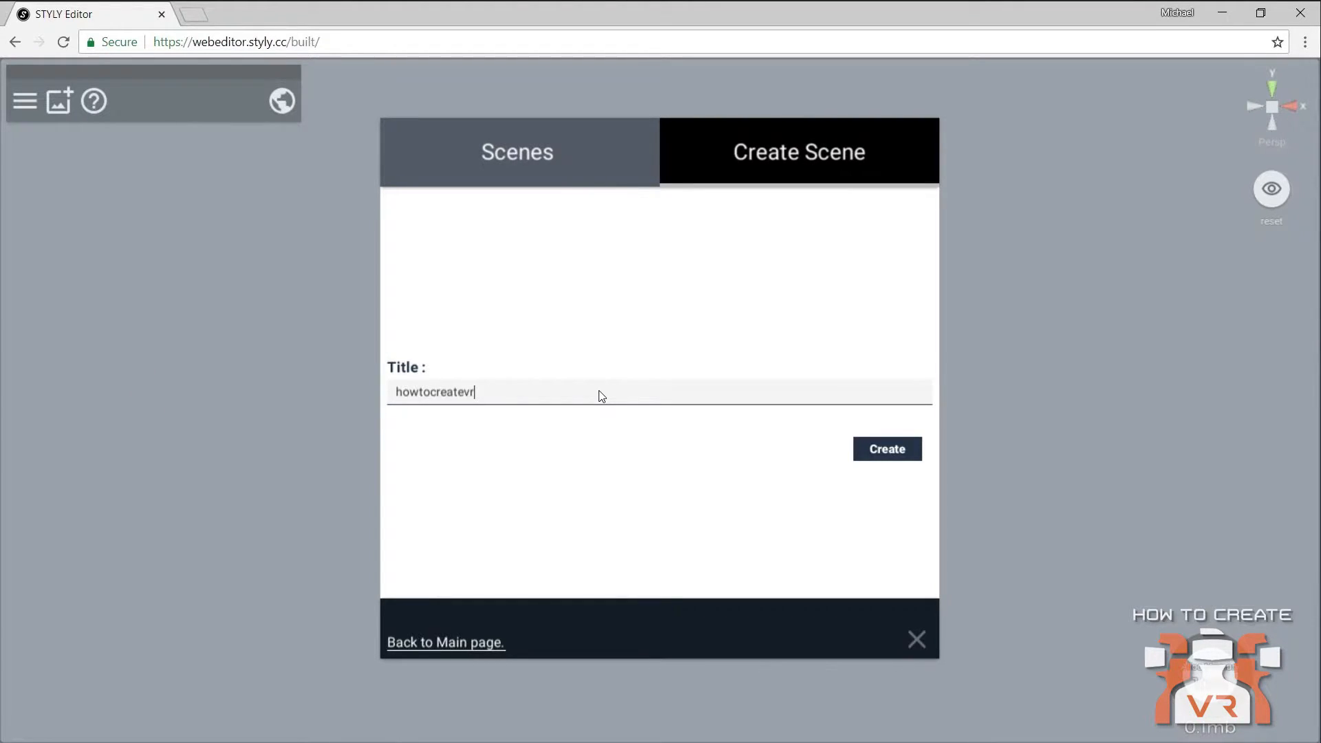
click(878, 459)
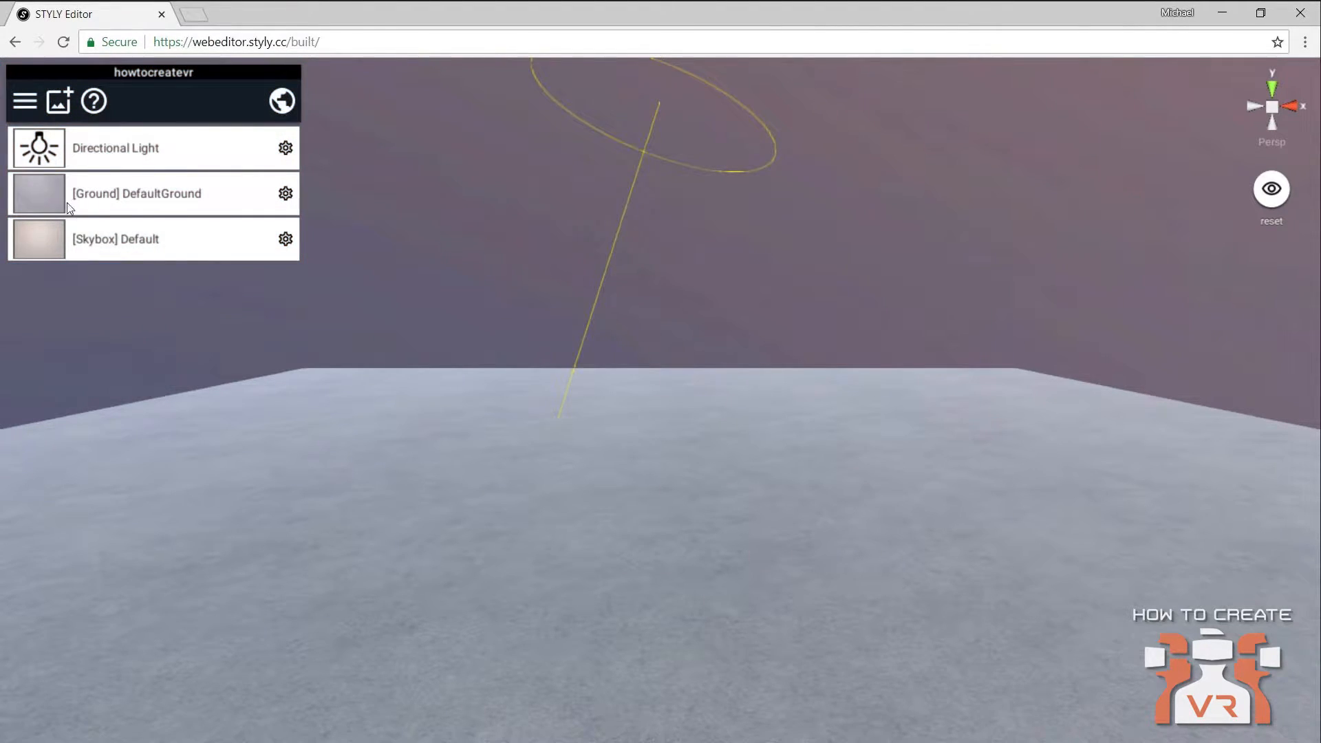
Step: Review the list of existing scenes and the scene creation form, and return to the howtocreatevr scene
click(24, 103)
click(550, 165)
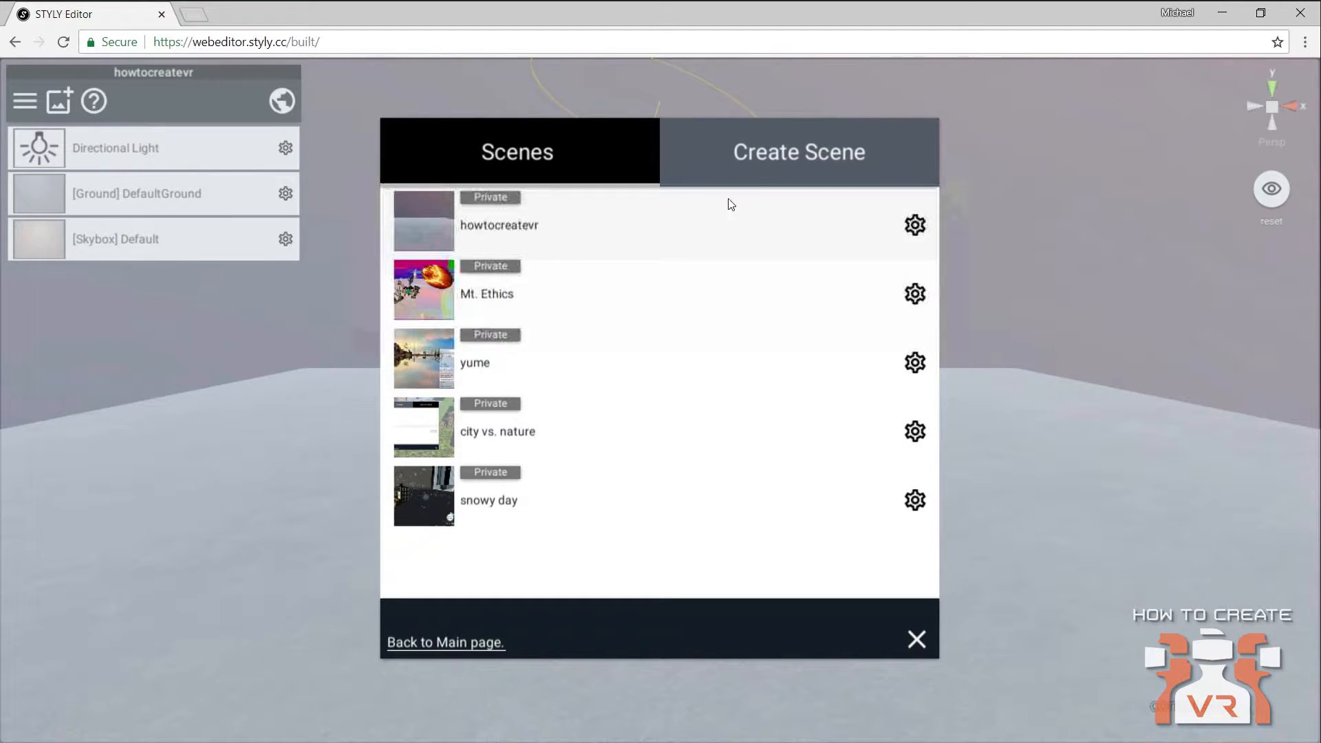
click(774, 138)
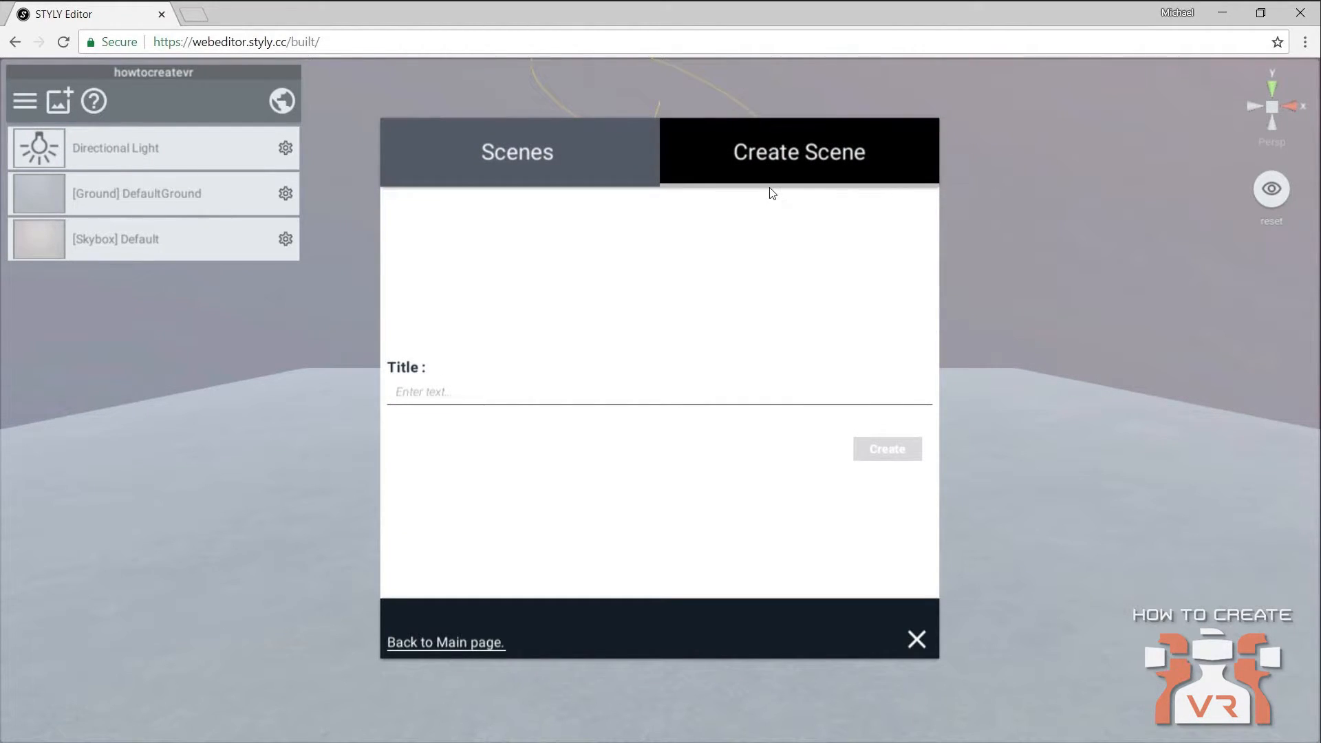
click(917, 632)
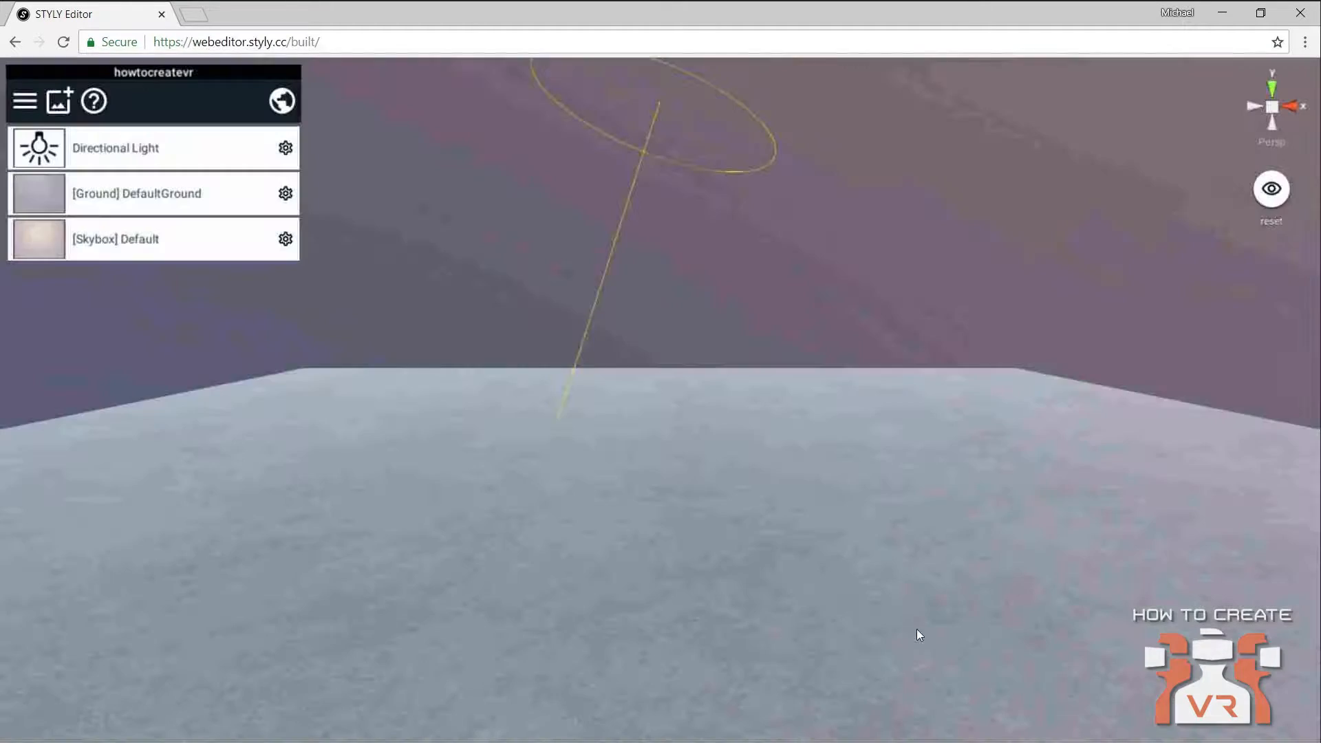
Step: Look over the insertable asset types and the help overview of object, viewpoint and hierarchy shortcuts
click(60, 106)
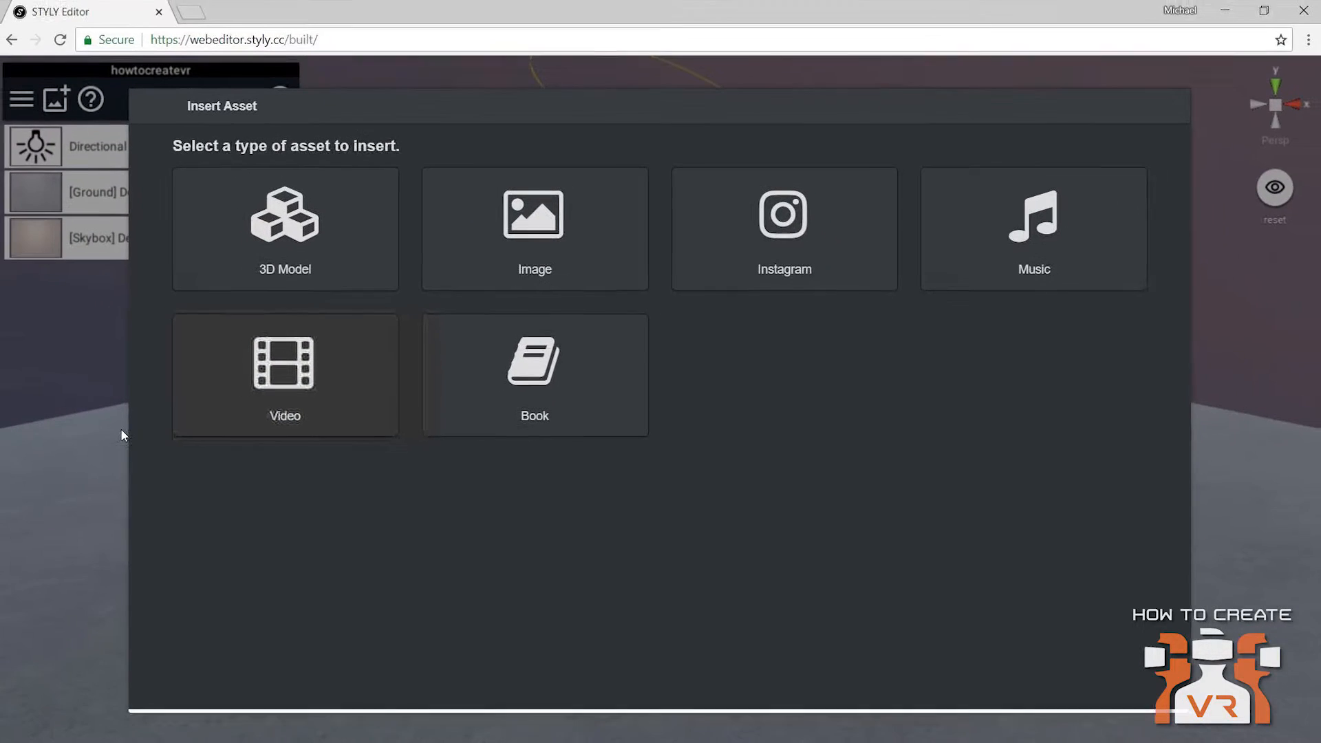
click(117, 438)
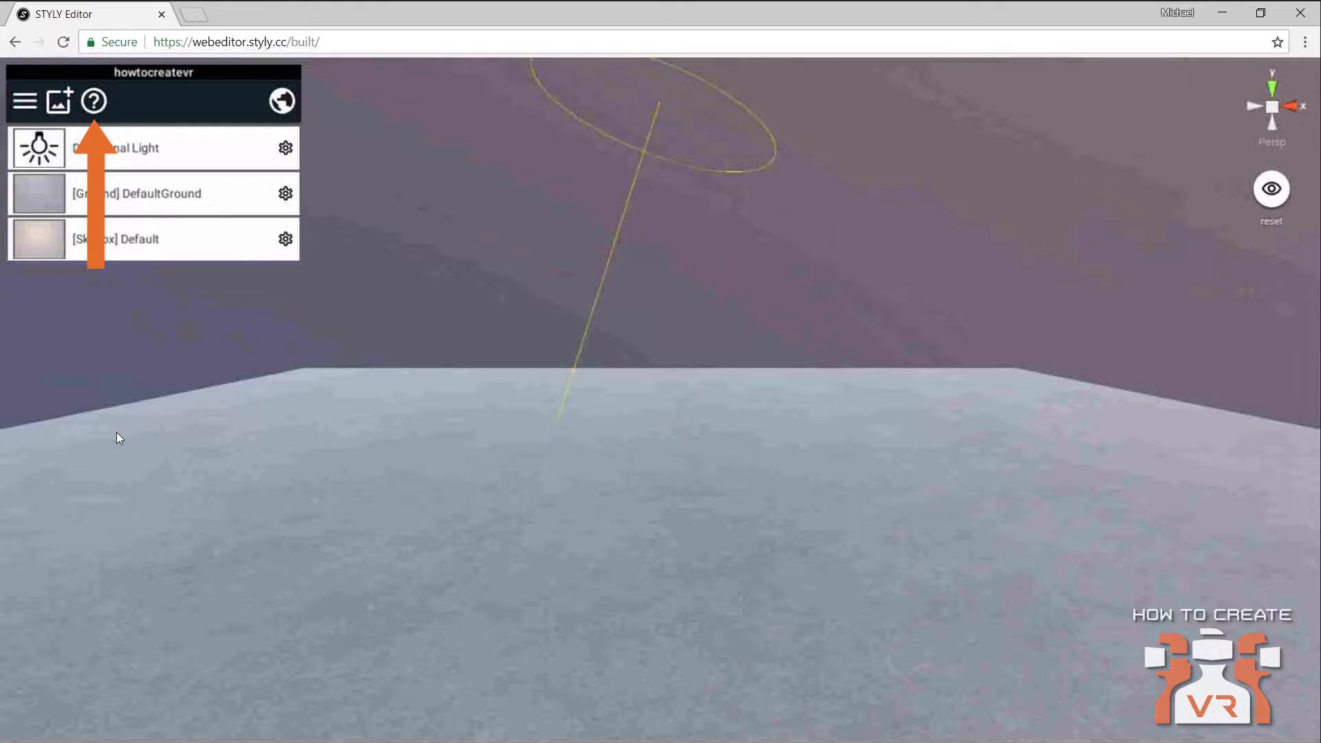
click(95, 101)
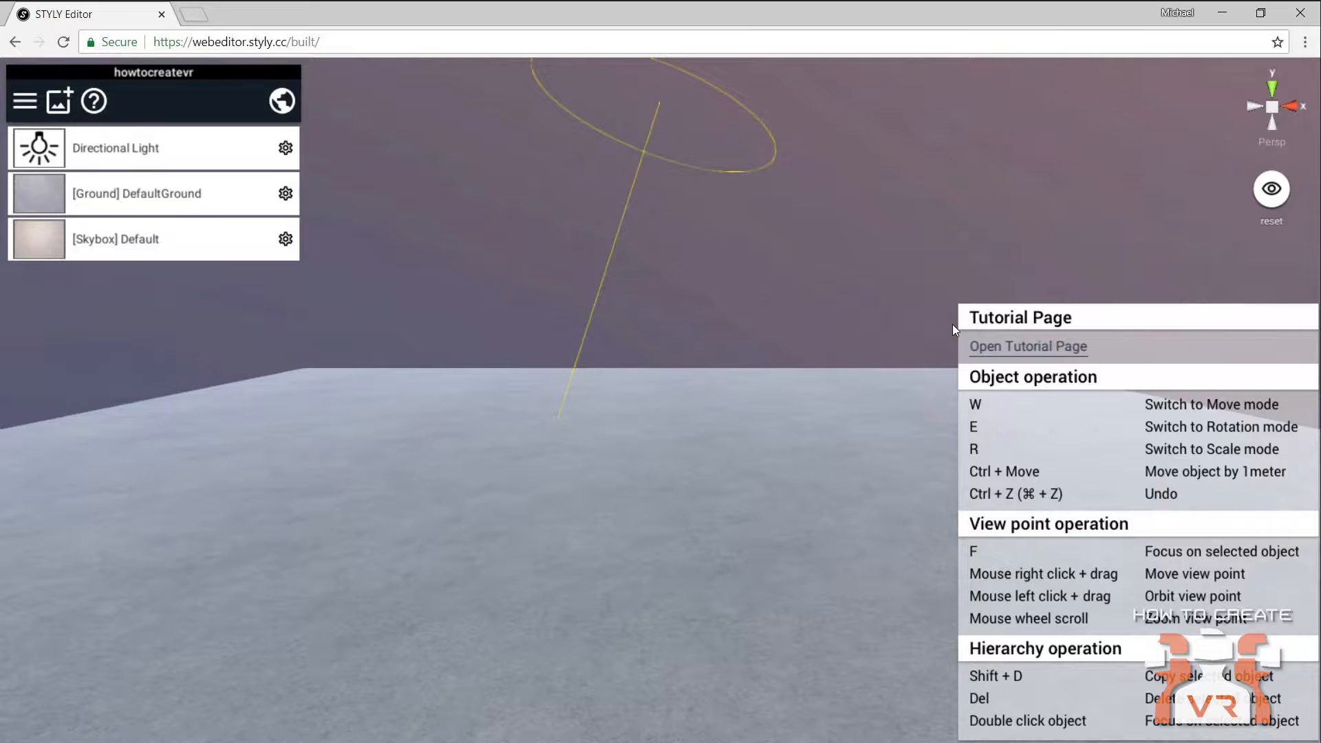
click(1044, 431)
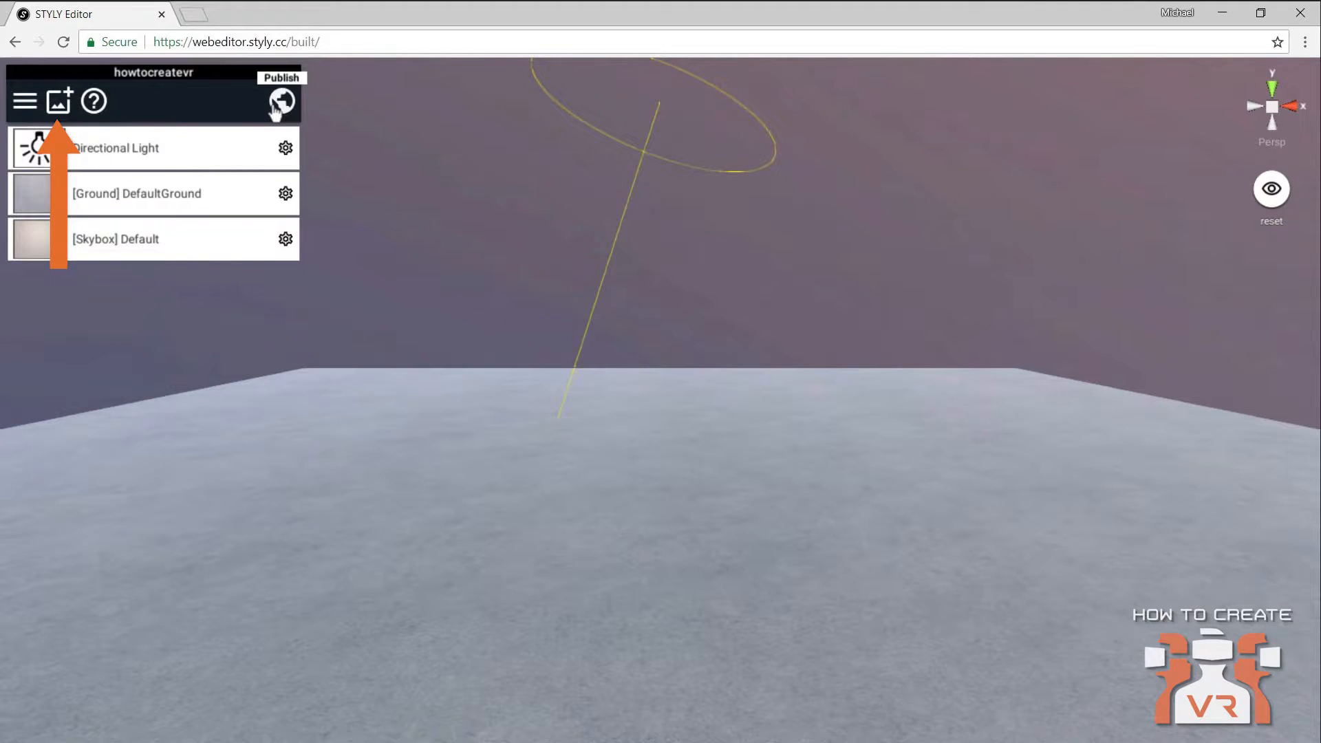
Step: Search the Poly 3D models for "island" and insert the Island model with the green hill and sandy shore
click(65, 104)
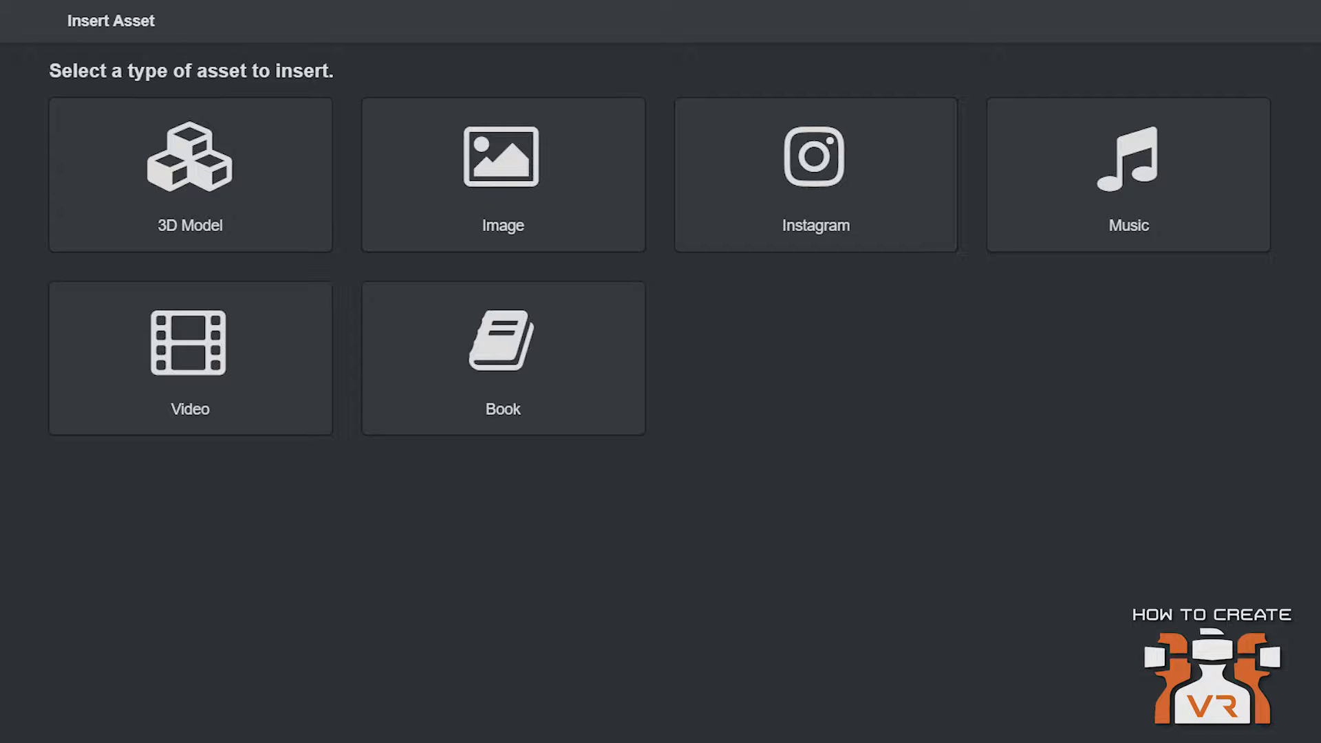
click(137, 138)
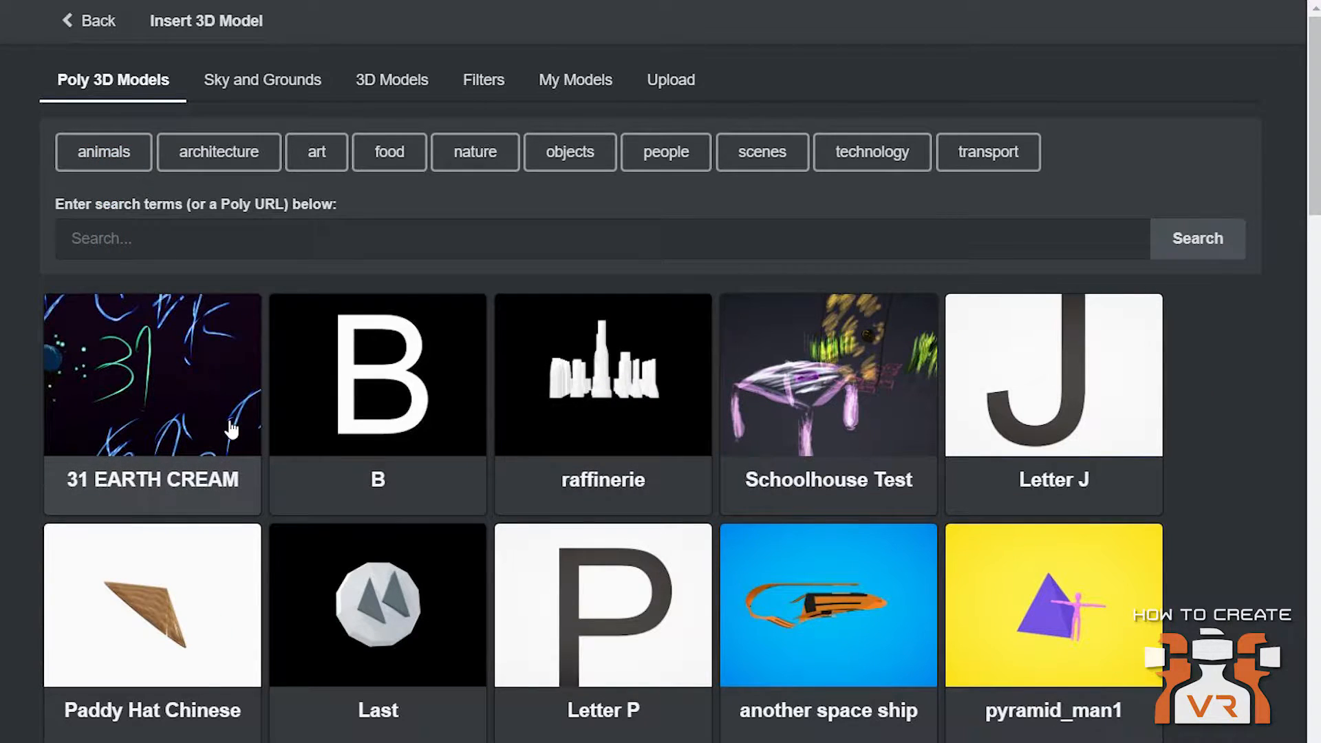
click(268, 245)
text(island)
key(Return)
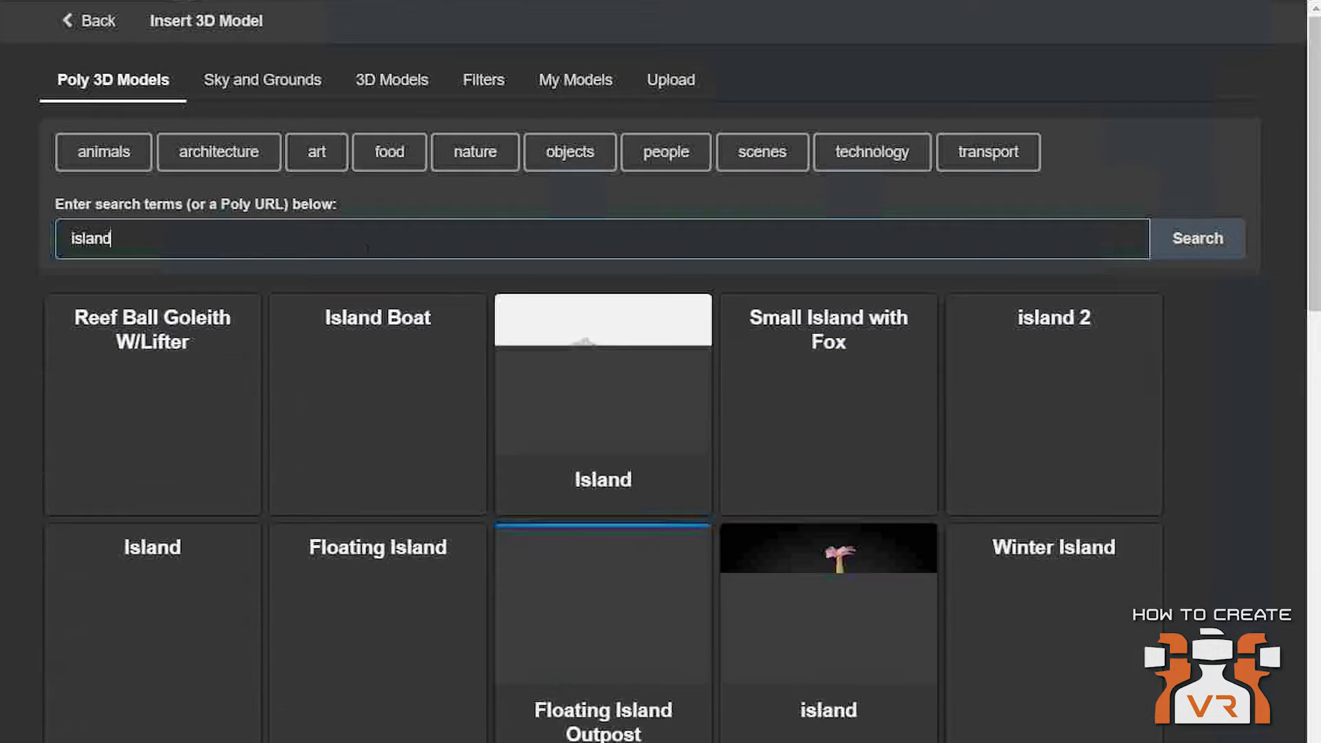
scroll(410, 338, down, 5)
scroll(408, 339, down, 3)
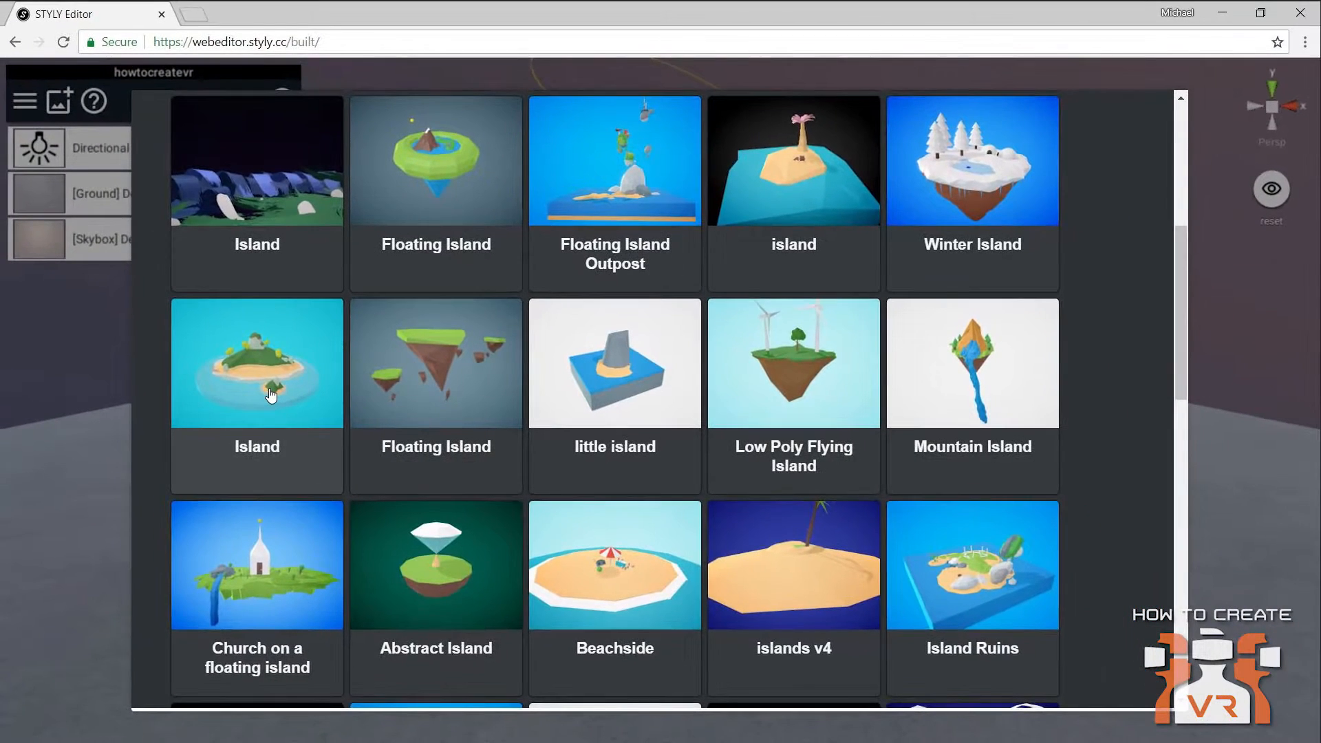
click(210, 389)
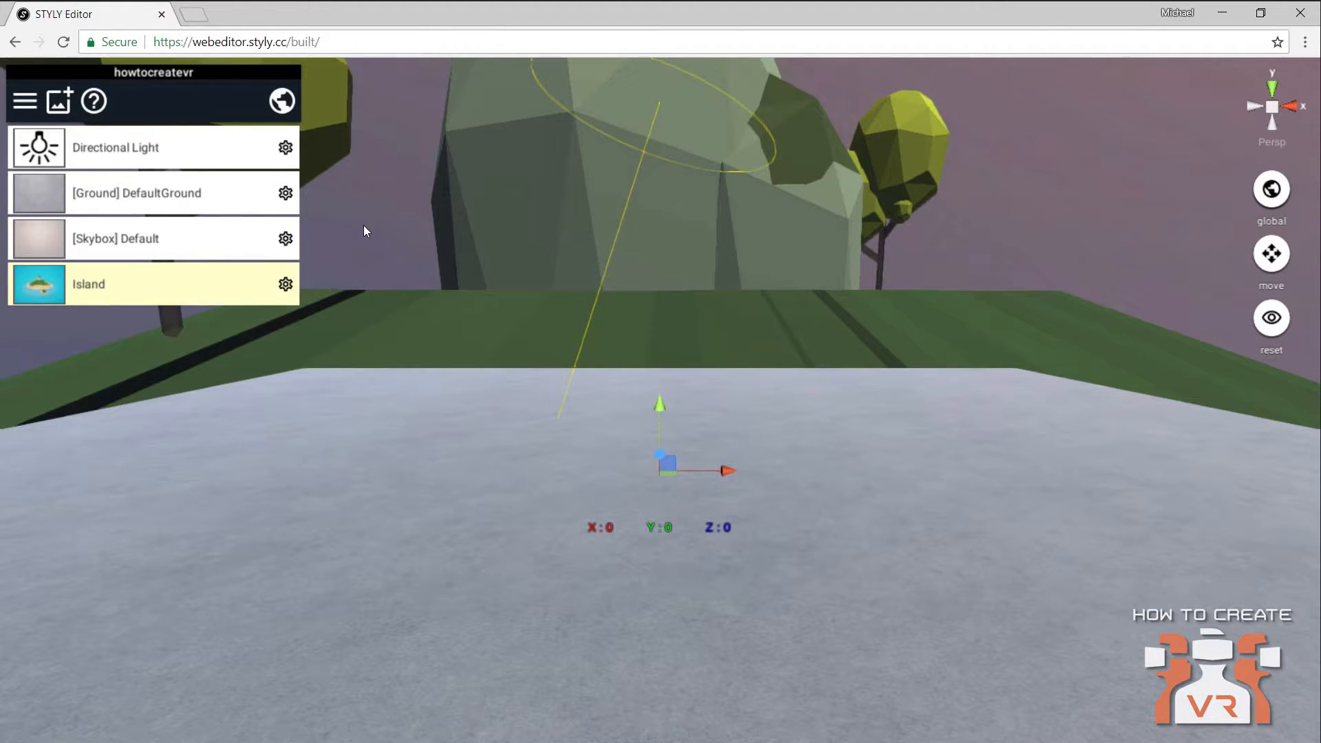
Step: Browse the Sky and Grounds, 3D Models and Filters collections available for insertion as 3D models
click(59, 101)
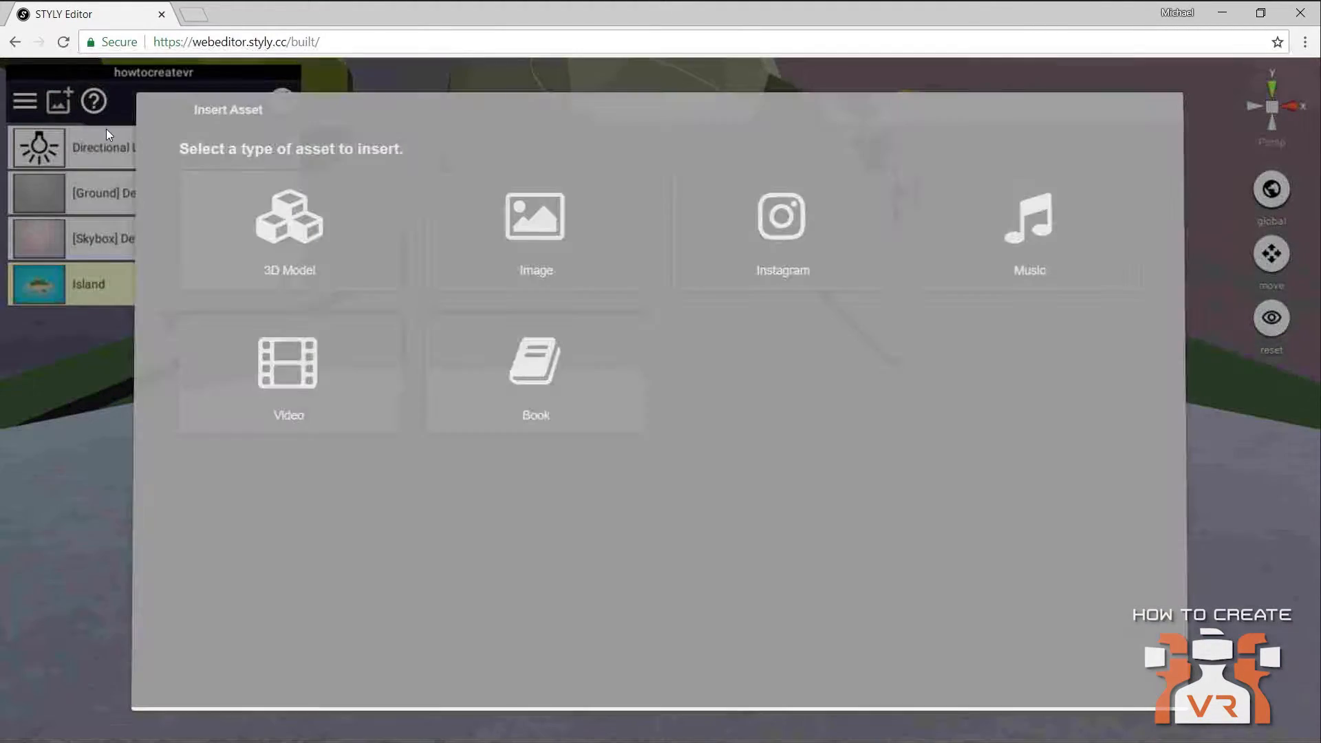
click(182, 201)
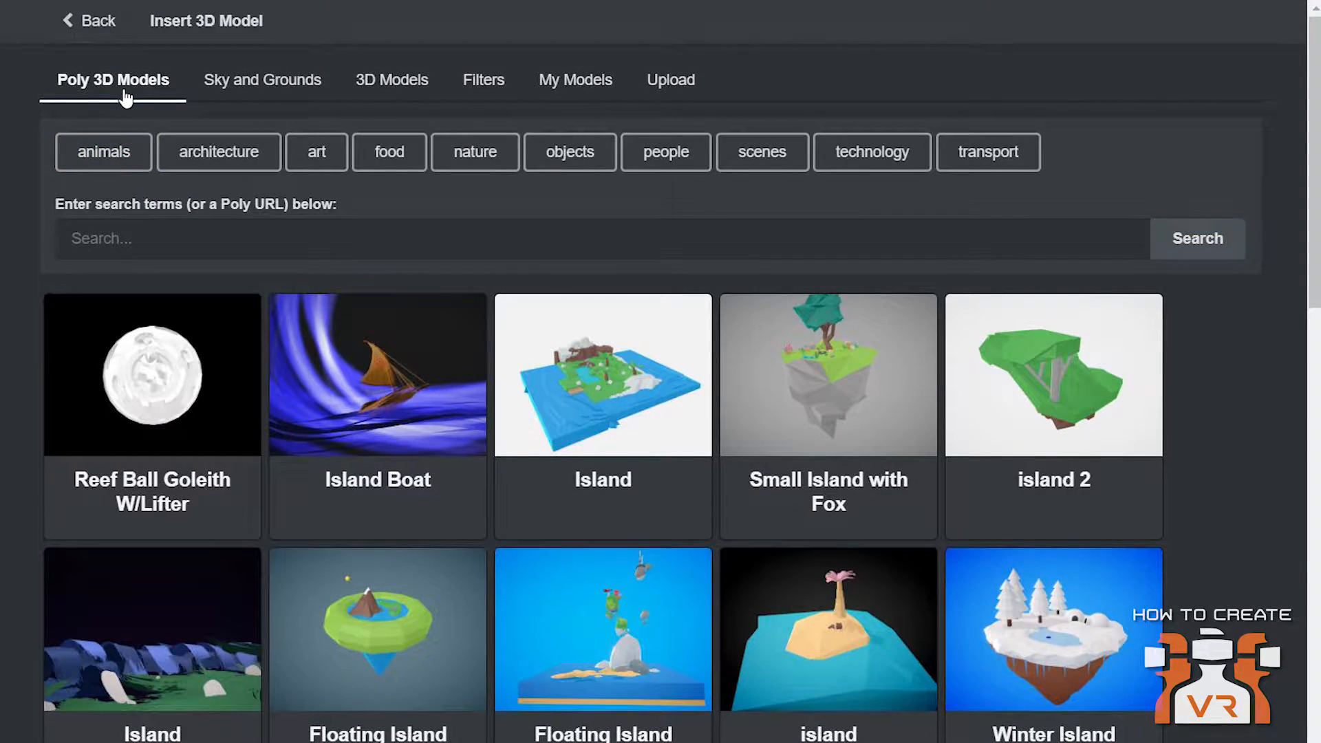
click(289, 88)
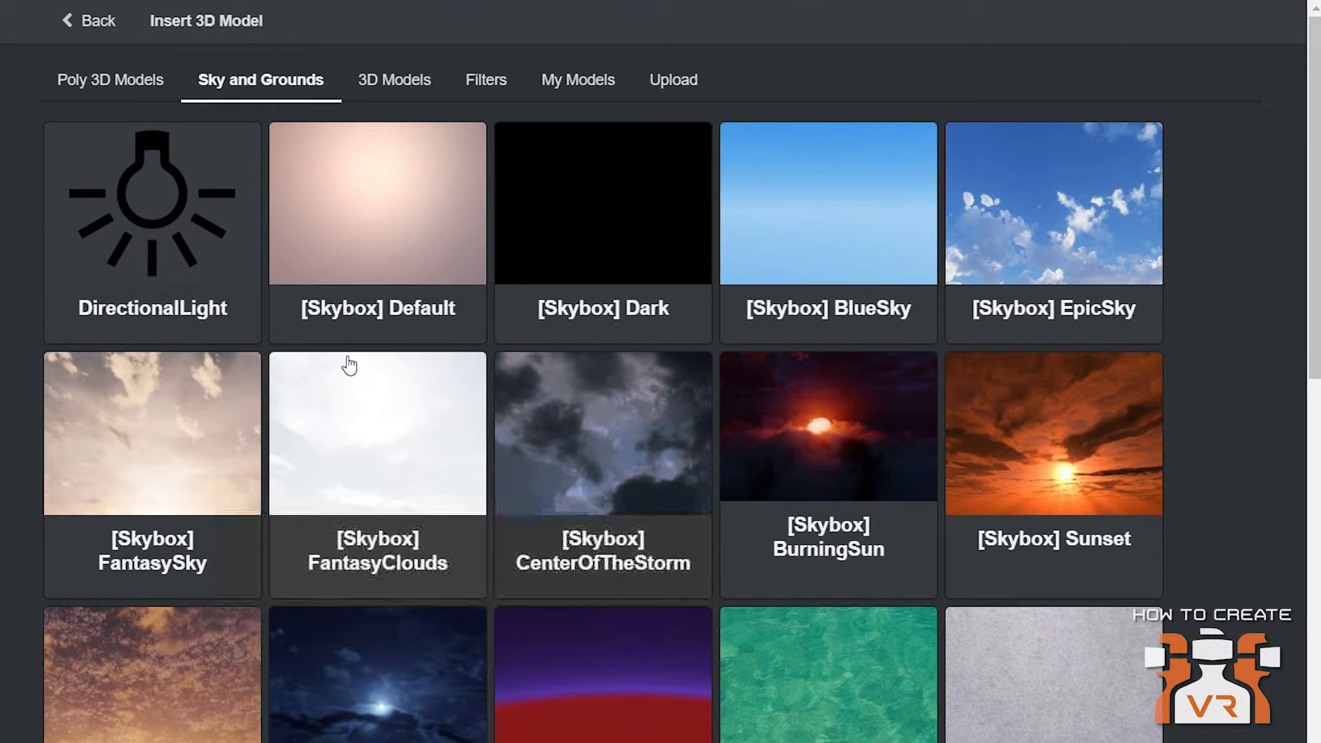
click(385, 90)
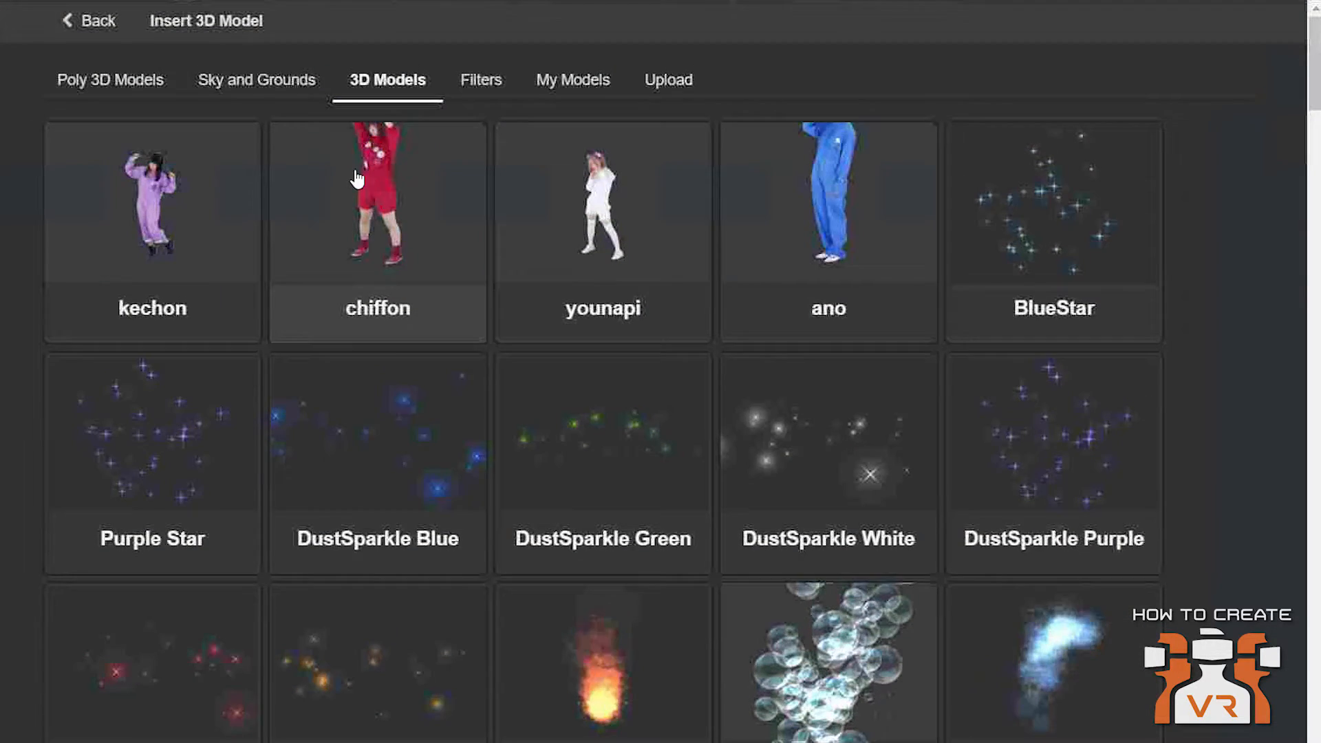
click(480, 79)
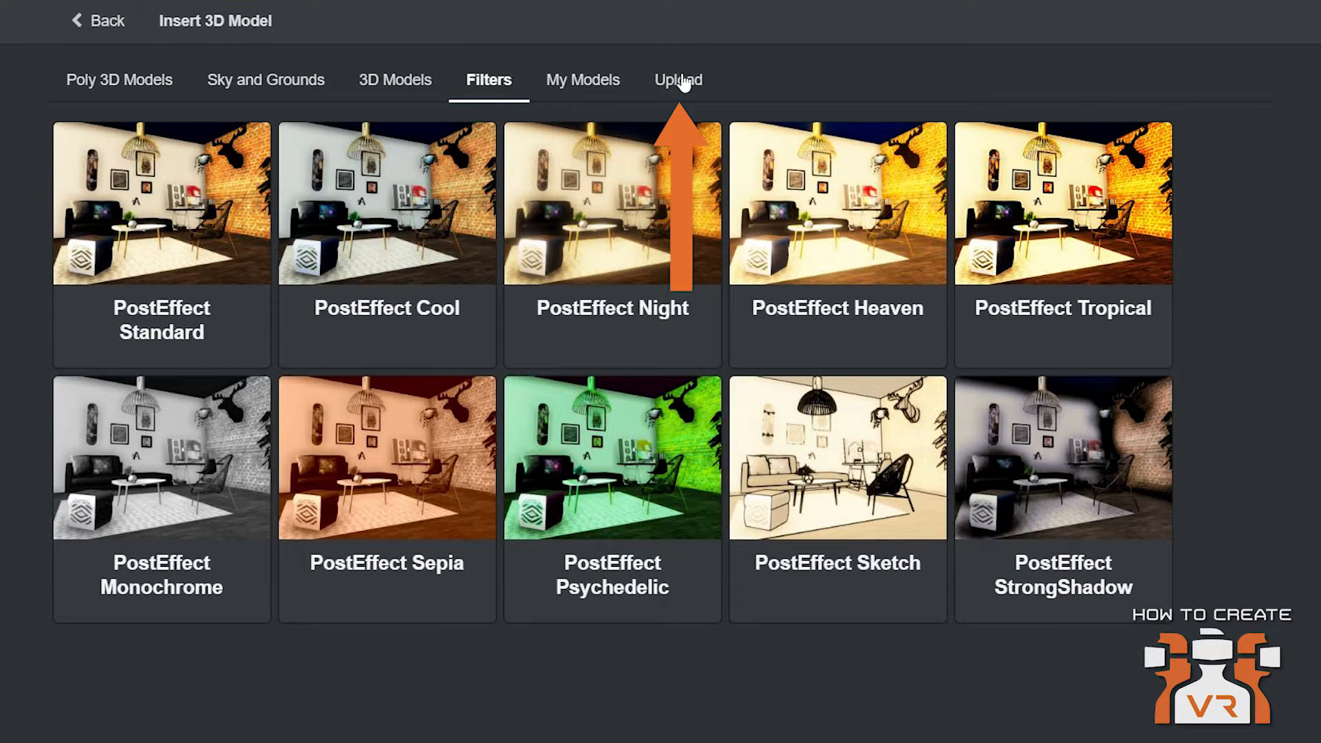
Step: Examine the 3D model upload form and highlight its note on supported file formats
click(681, 81)
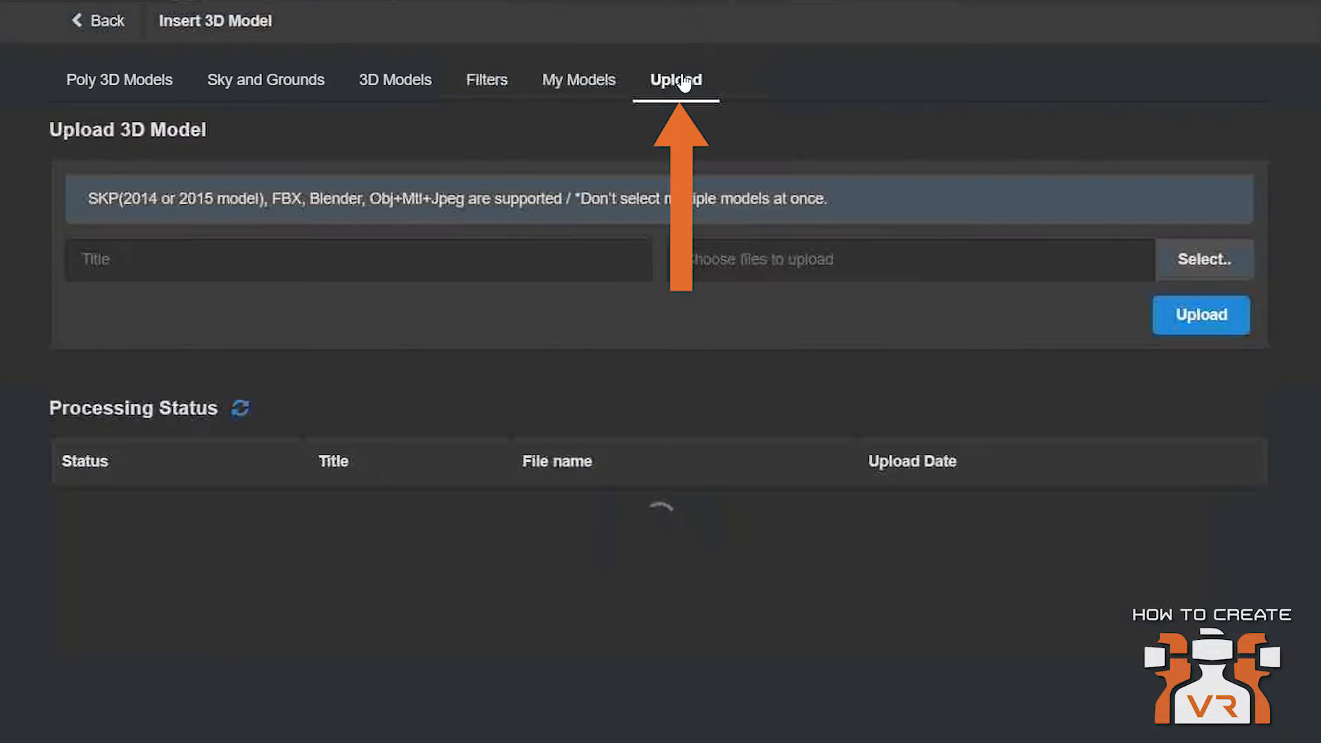
click(1180, 261)
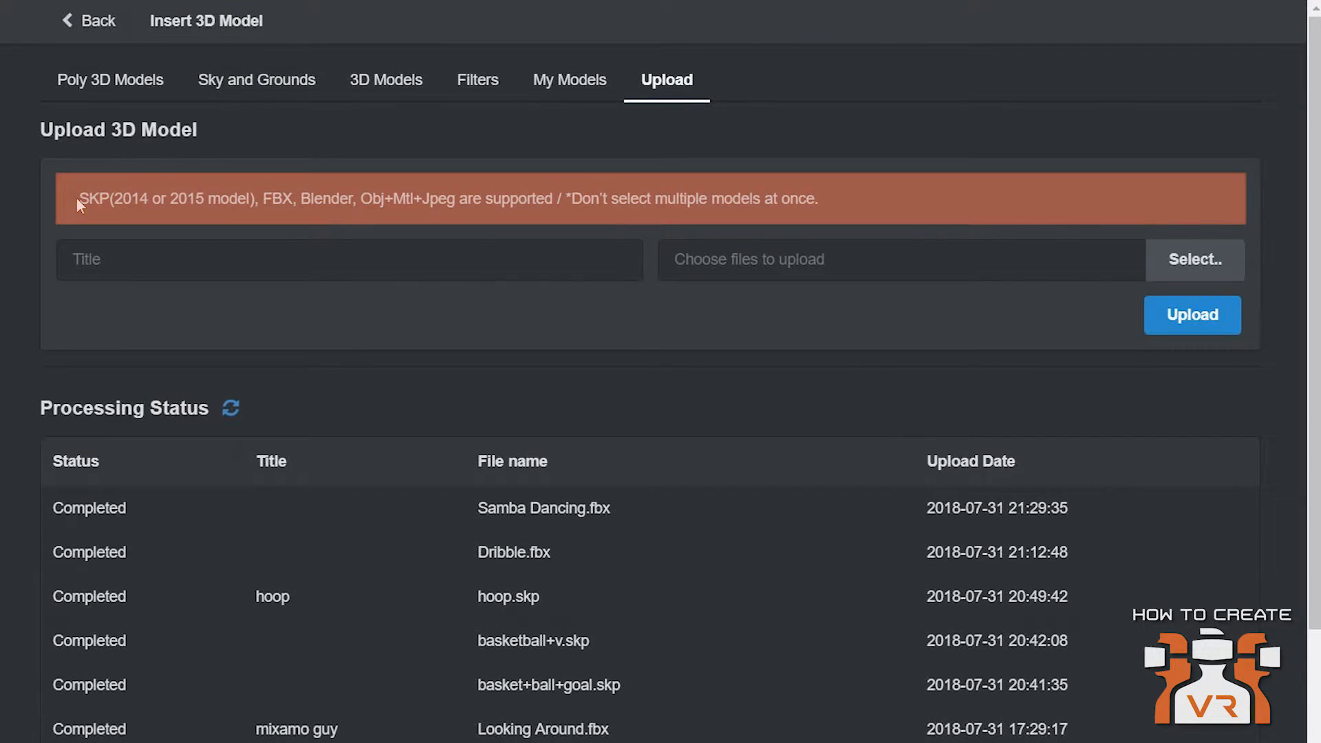
drag(202, 201, 831, 202)
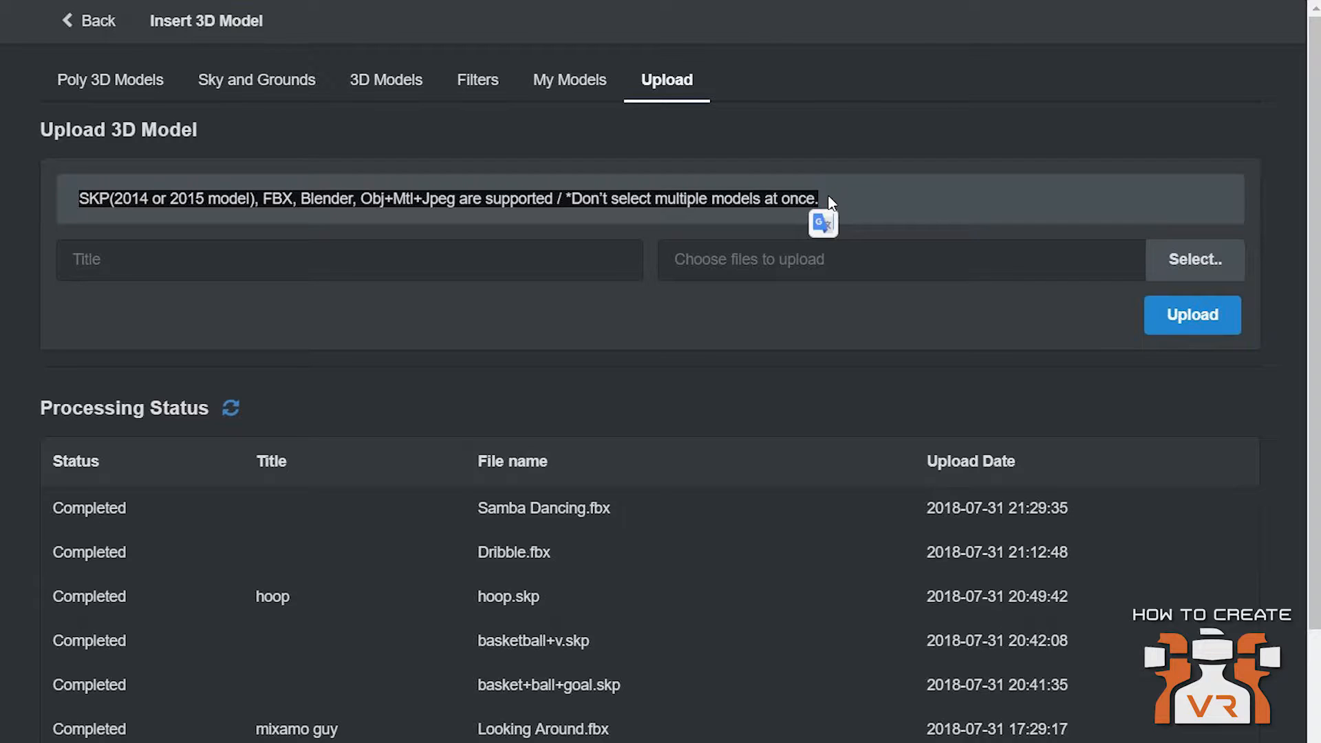
click(1205, 282)
Step: Review the personally uploaded 3D models and their upload form, and return to the Poly 3D model collection
click(591, 88)
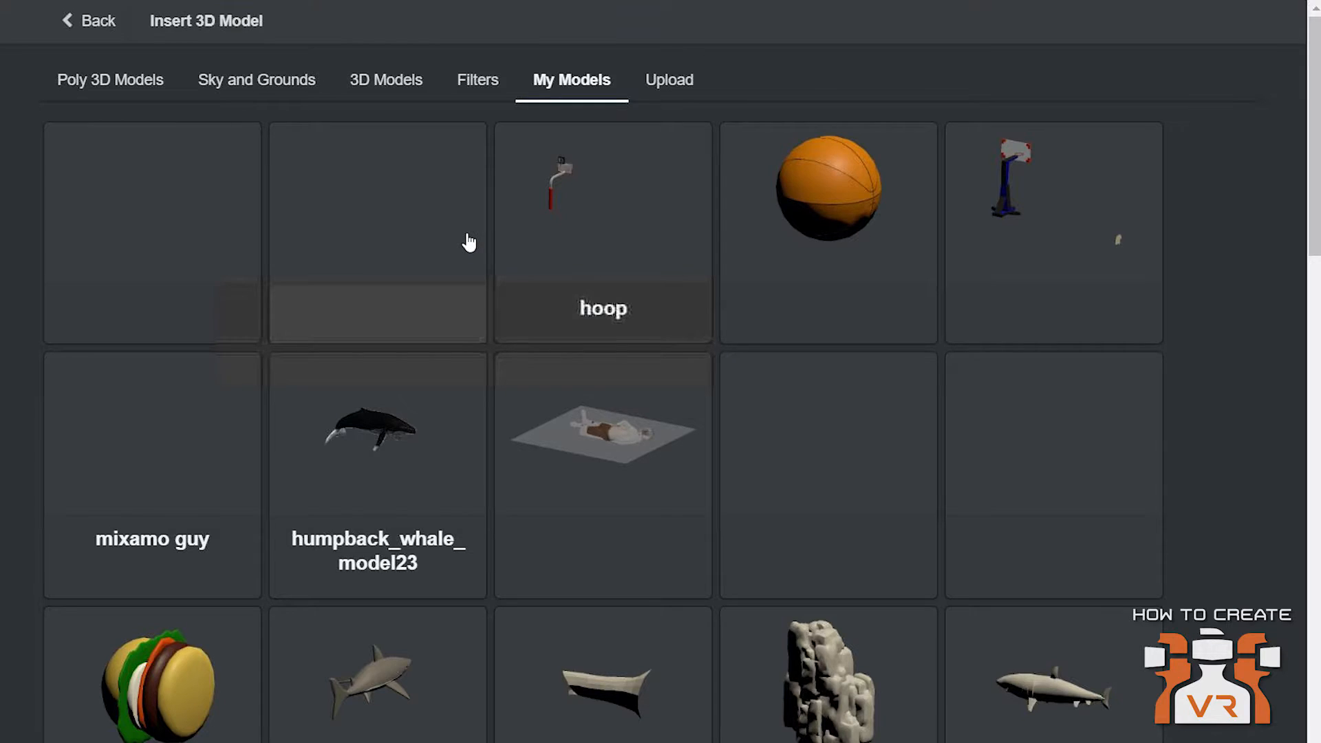
click(484, 90)
click(605, 92)
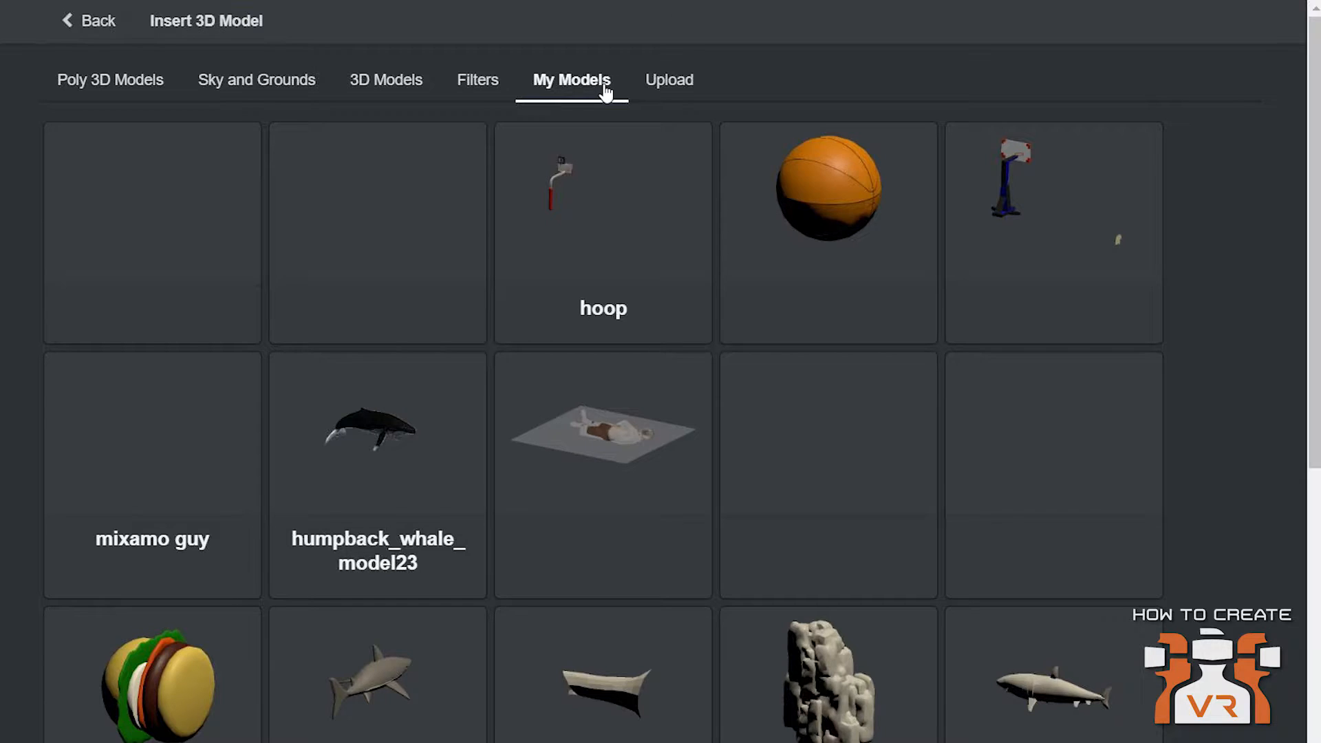
click(681, 80)
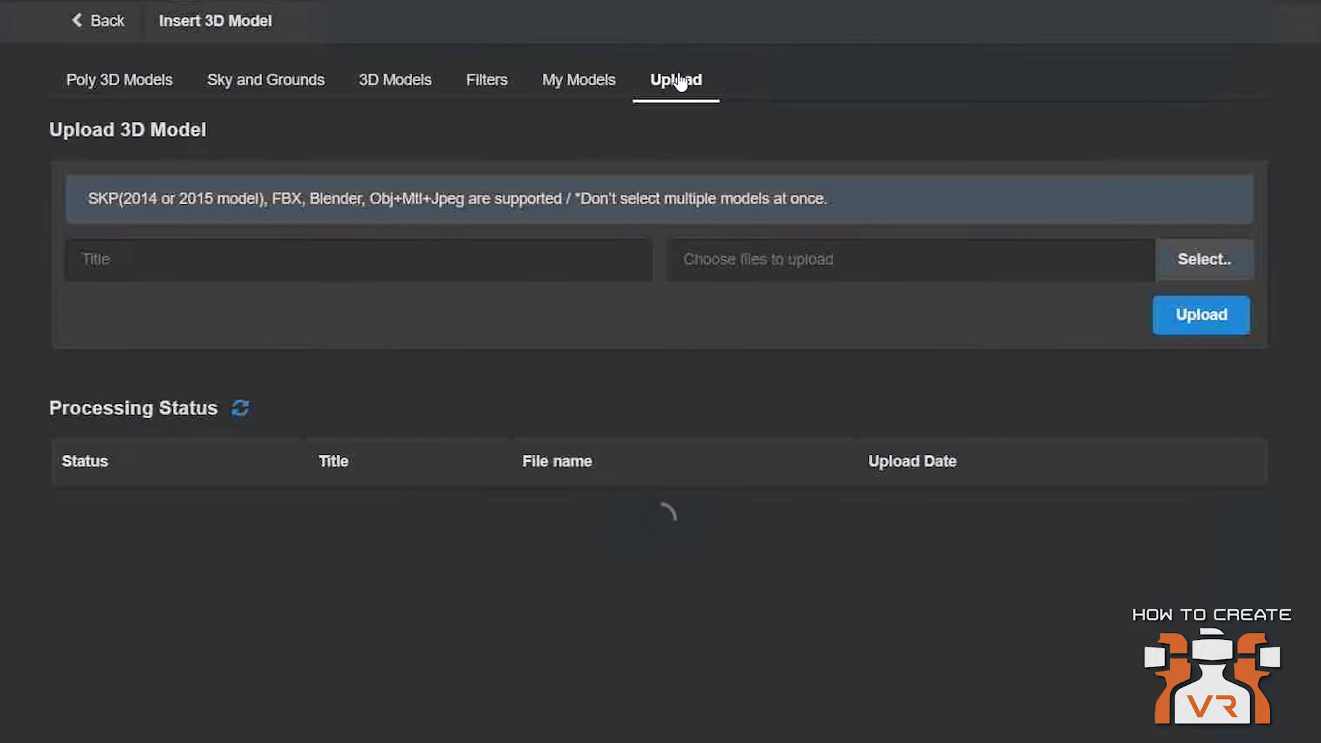
click(605, 82)
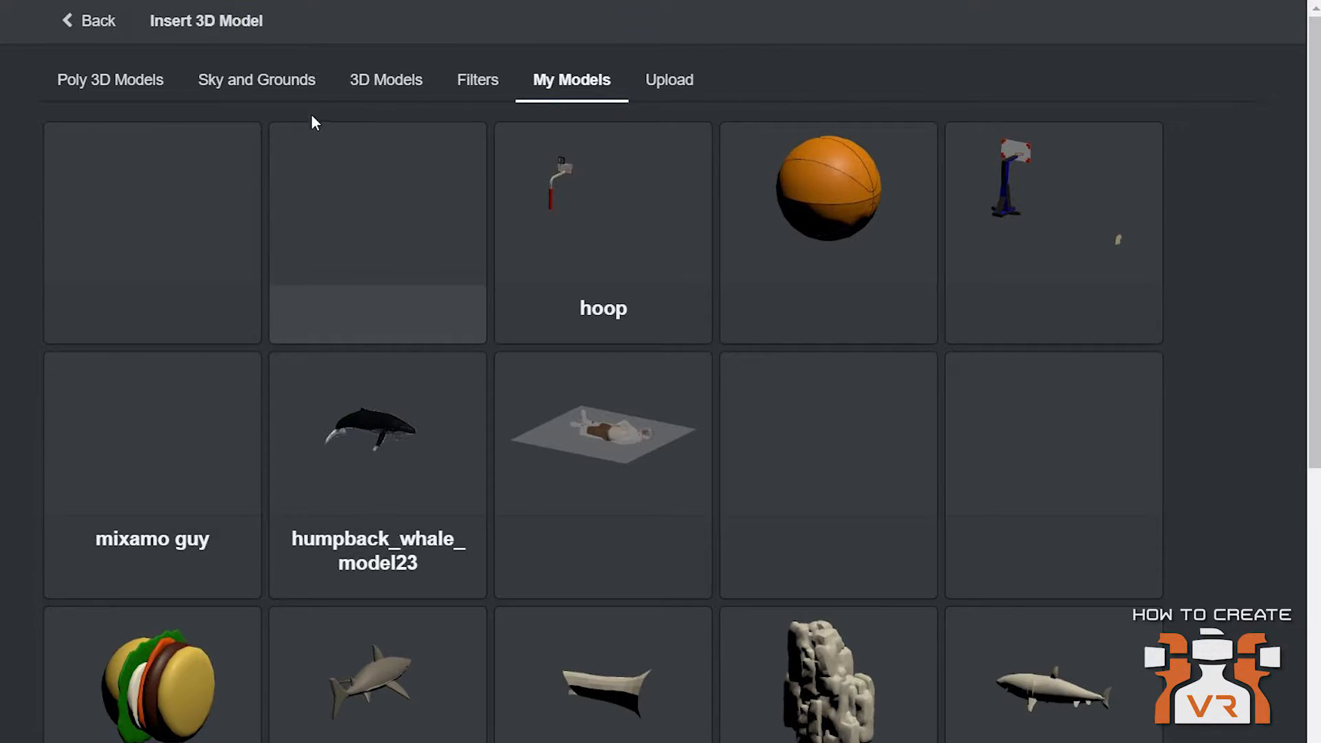
click(140, 81)
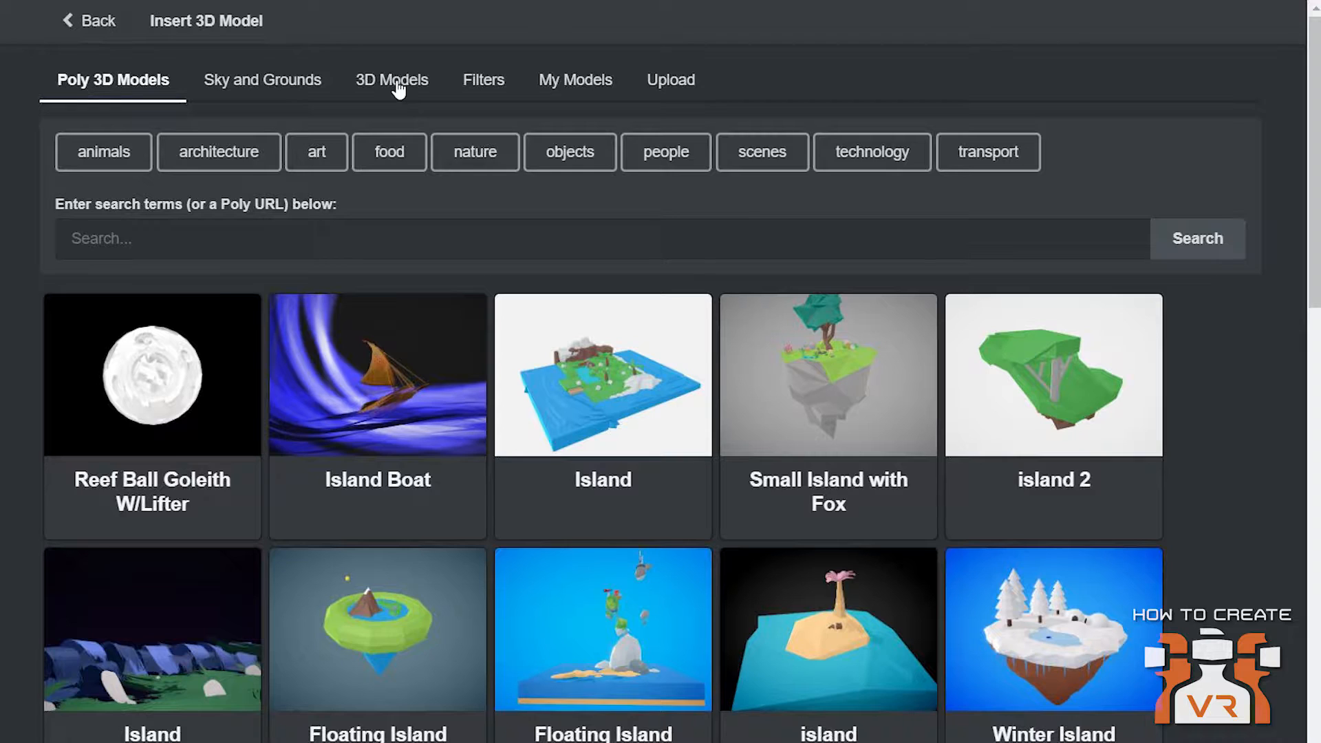
Step: Switch to inserting an image and examine the supported upload formats and the list of previously uploaded images
click(96, 36)
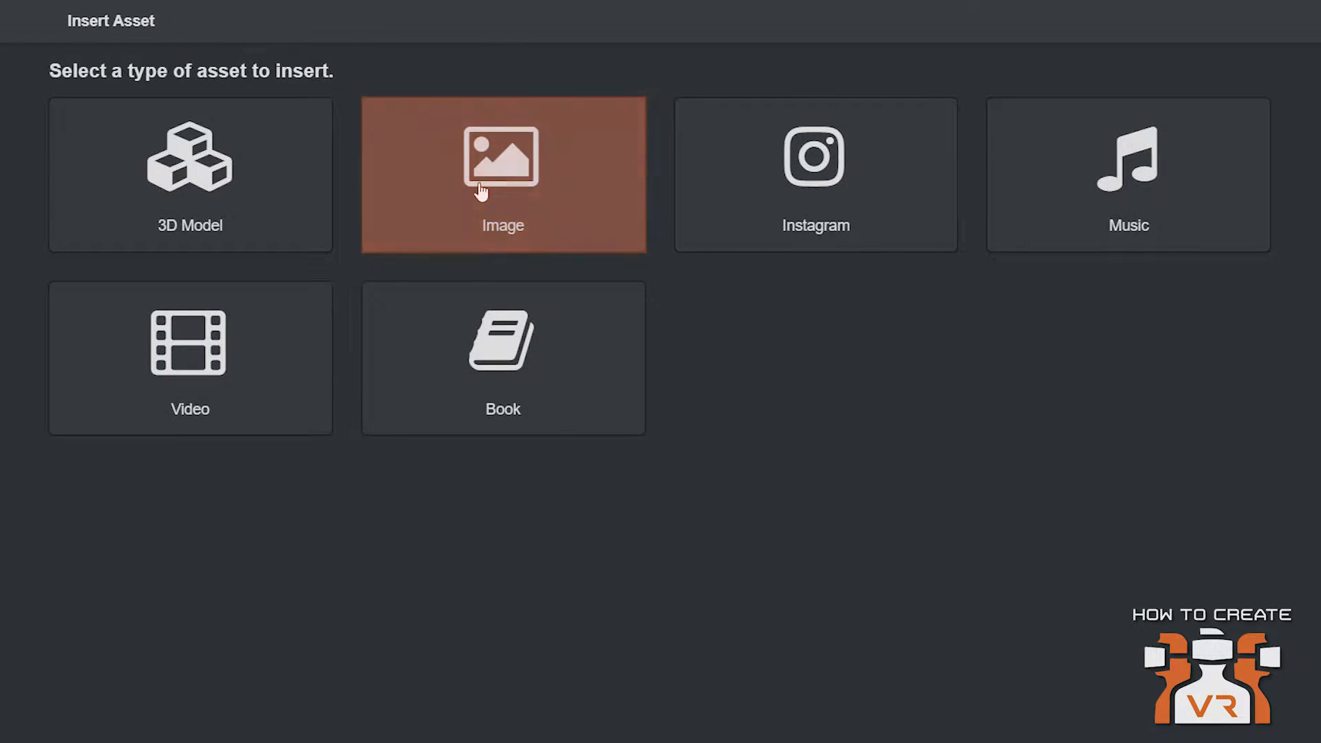
click(482, 189)
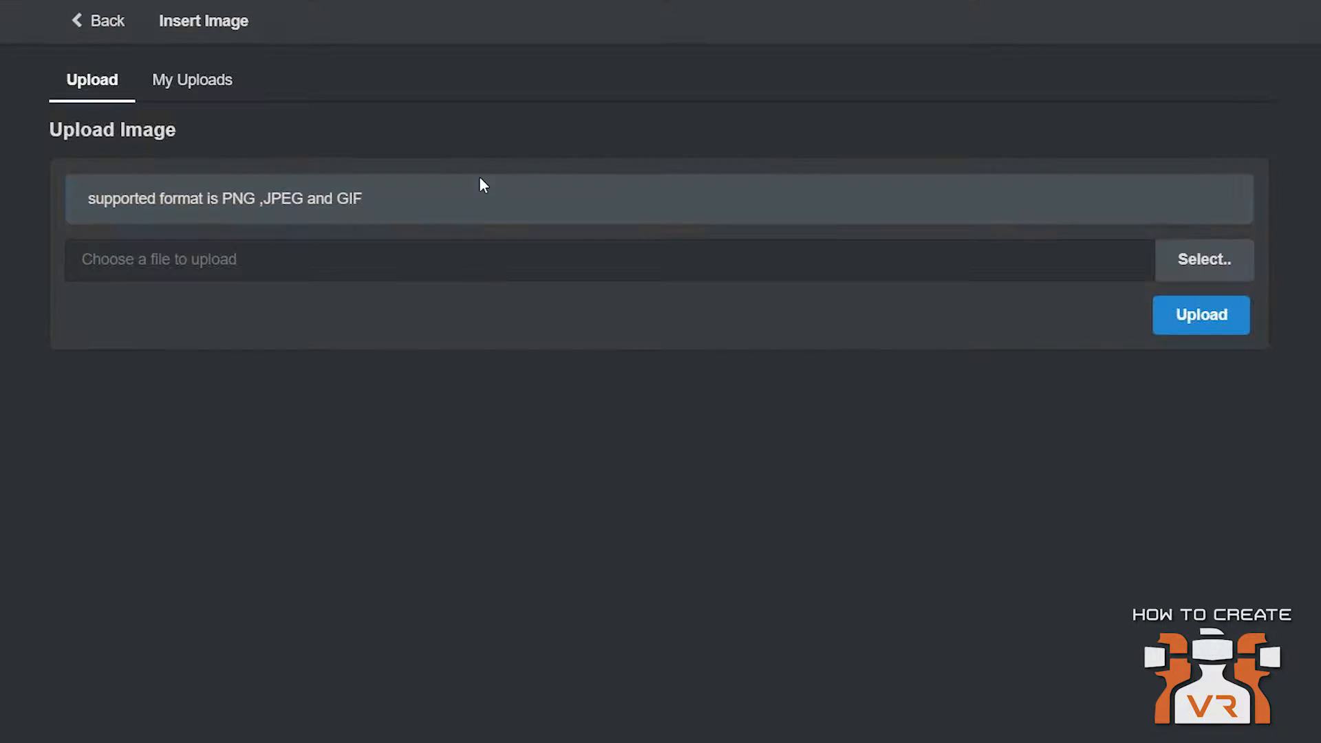
click(215, 86)
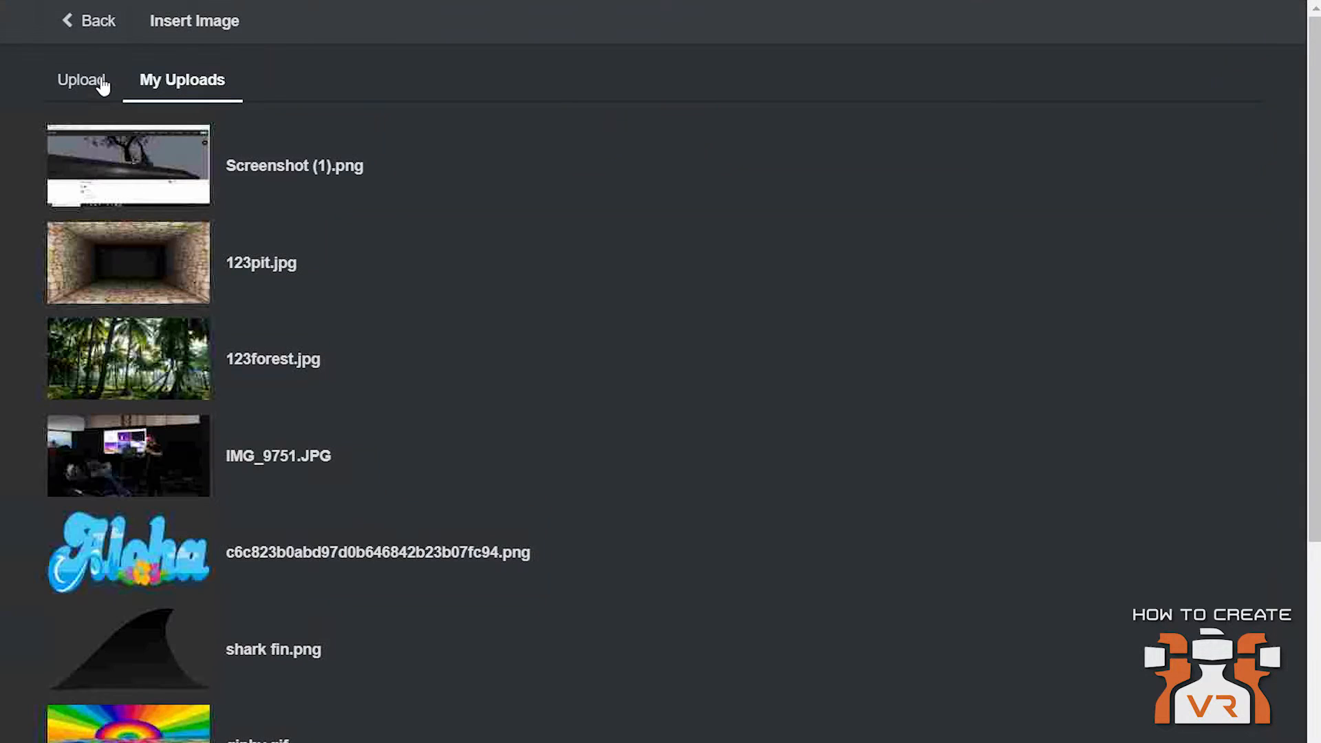
scroll(227, 207, down, 5)
scroll(146, 134, up, 5)
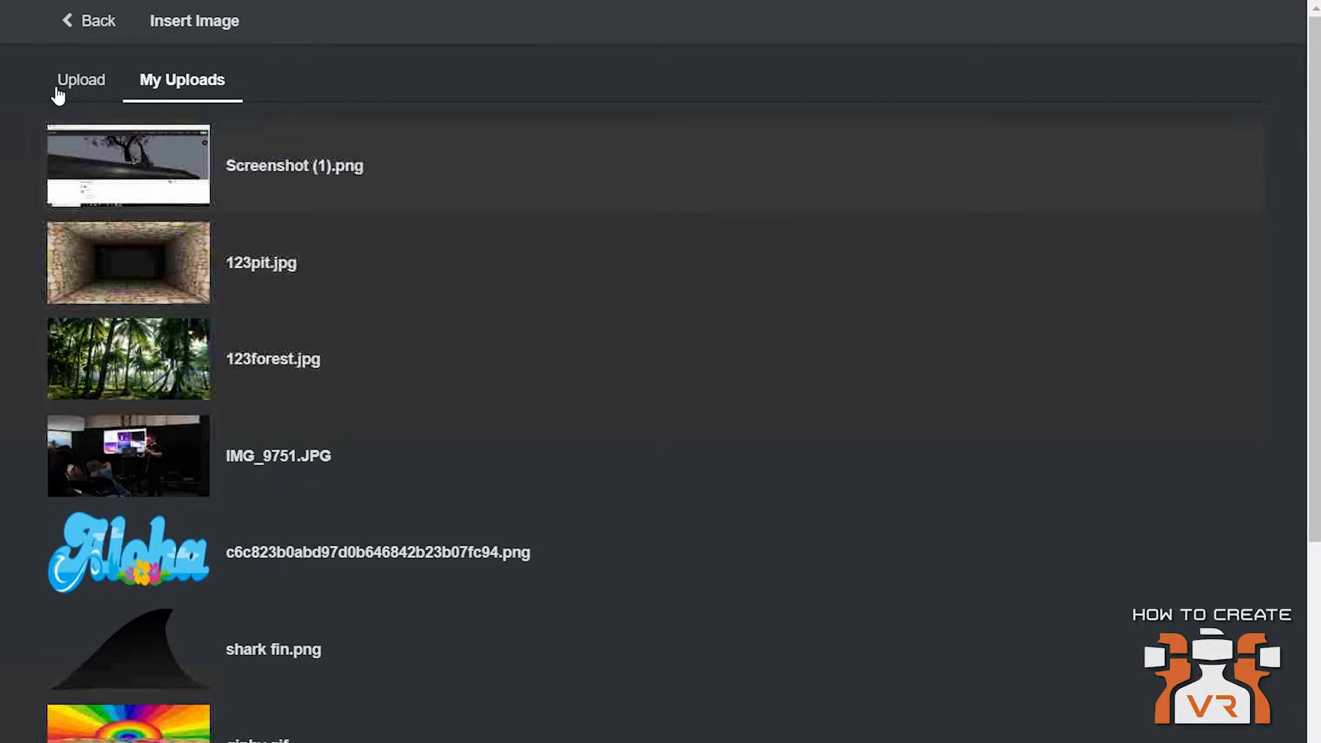
click(72, 83)
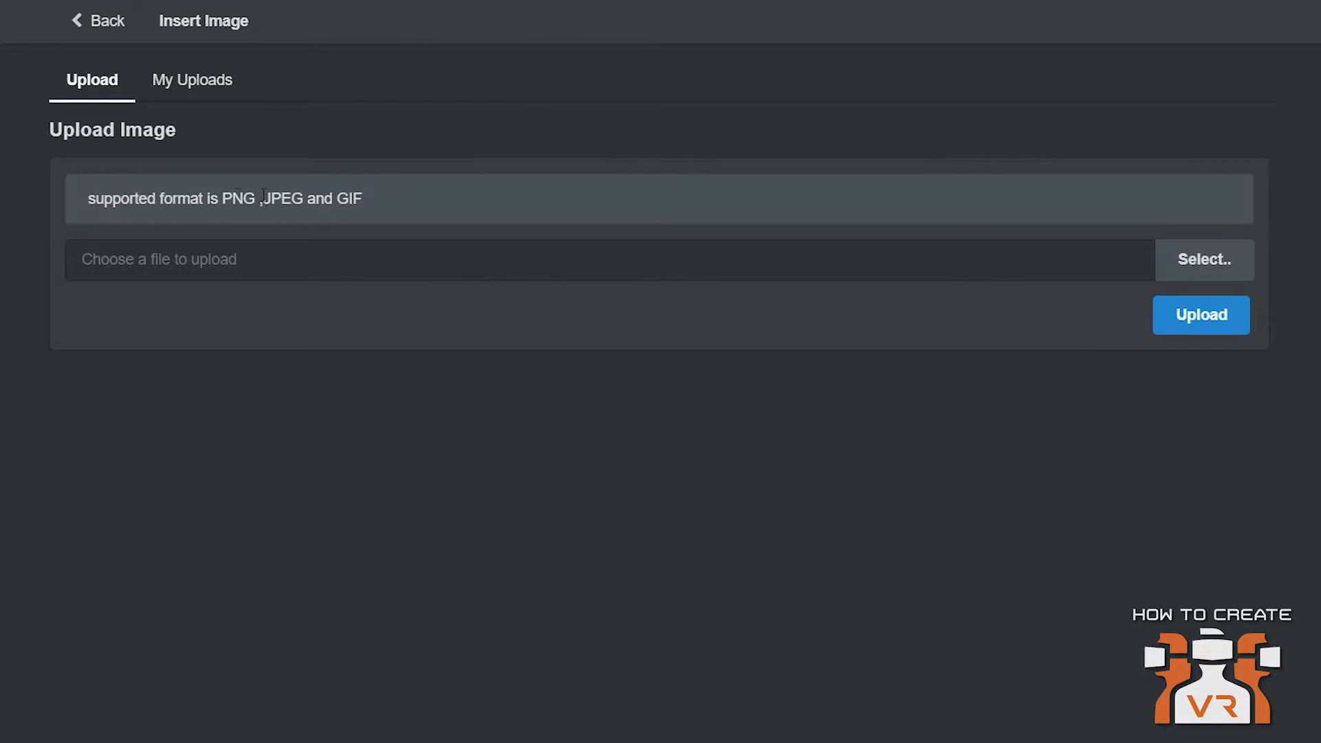
click(188, 84)
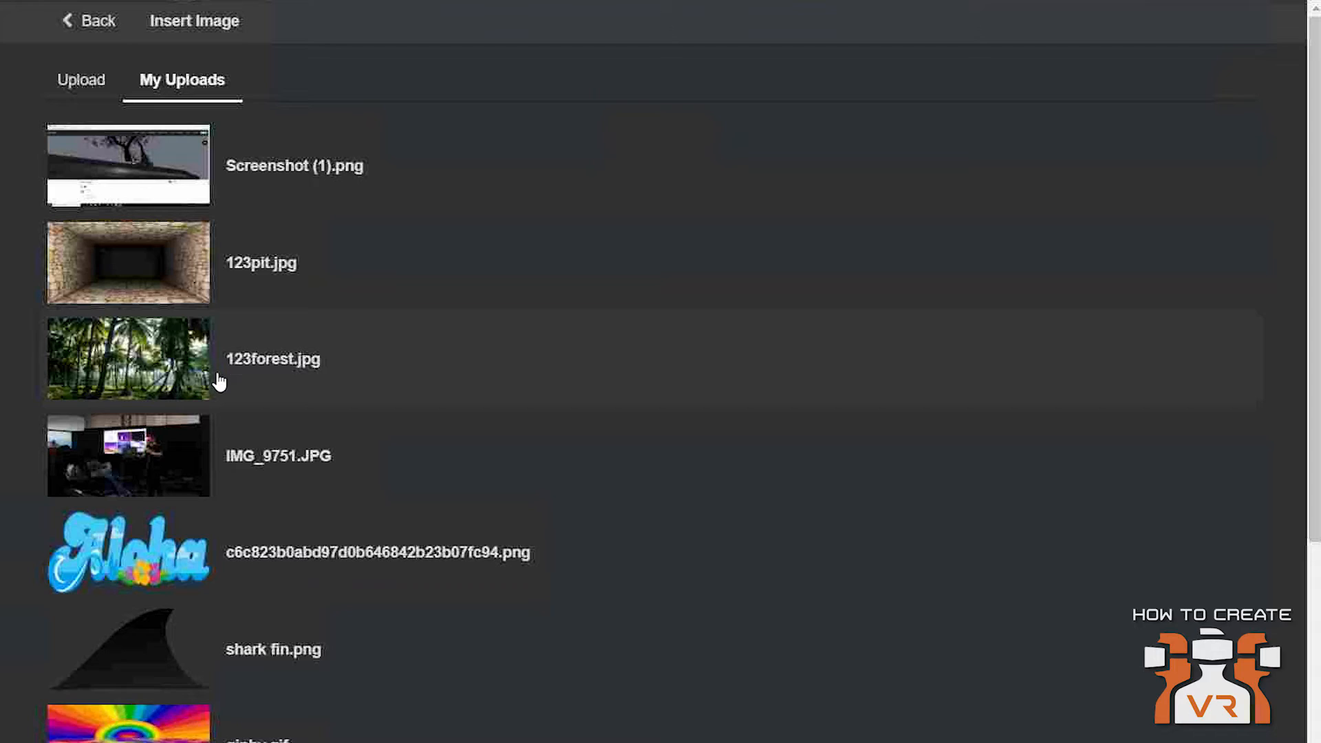
scroll(234, 481, down, 5)
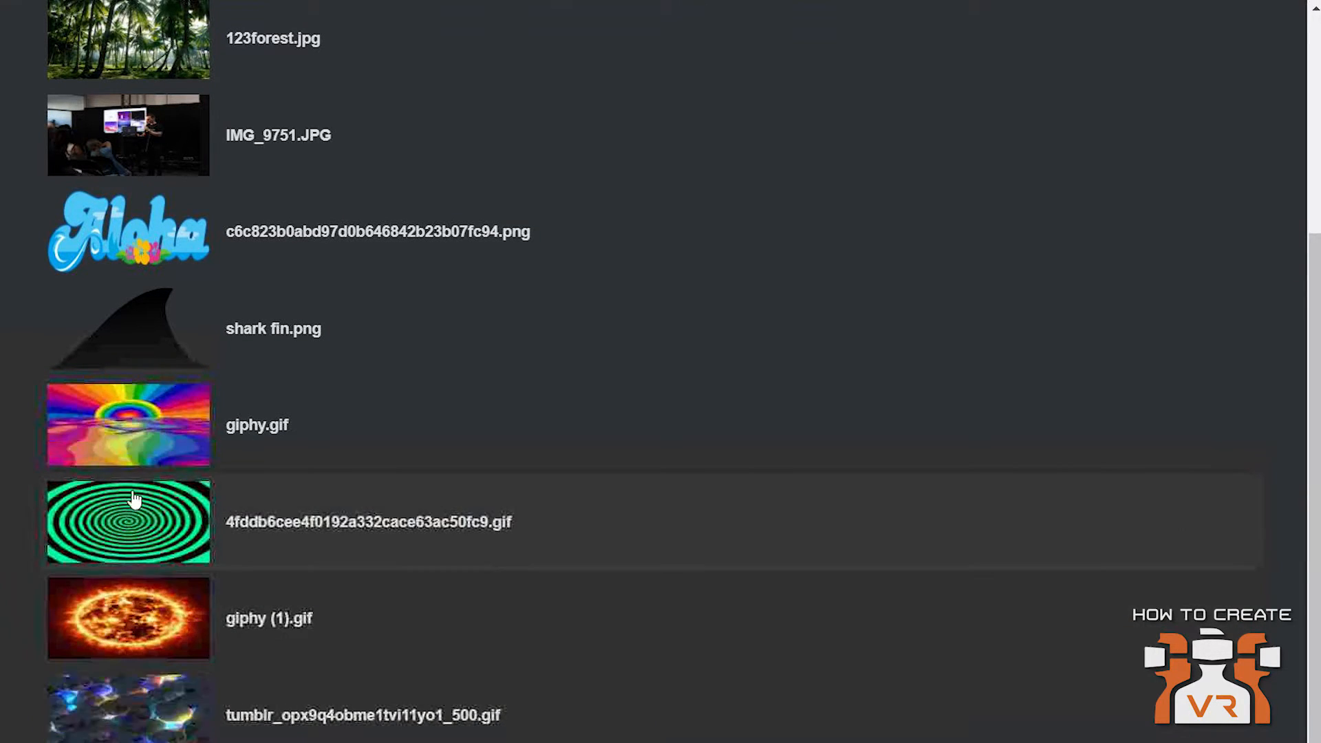
Step: Leave the uploaded images and review the animated screen options offered for inserting an Instagram image
scroll(117, 241, up, 5)
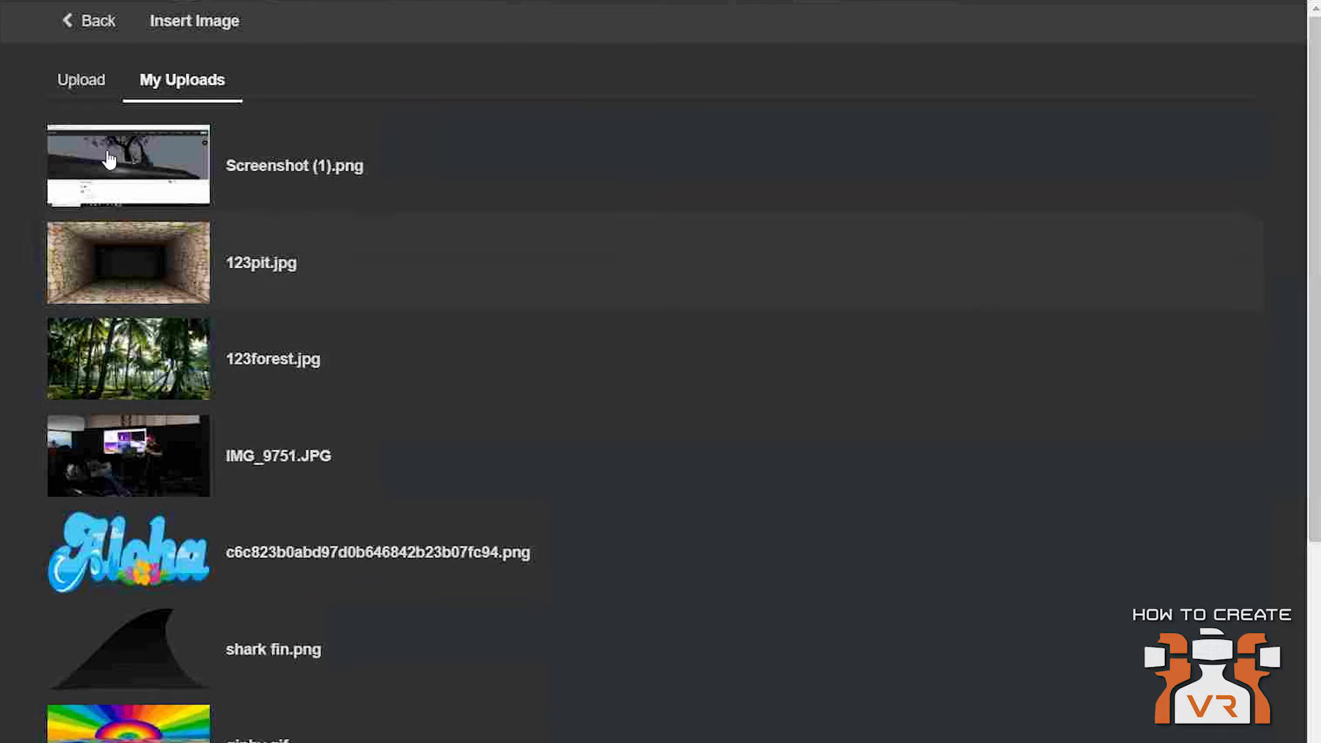
click(77, 34)
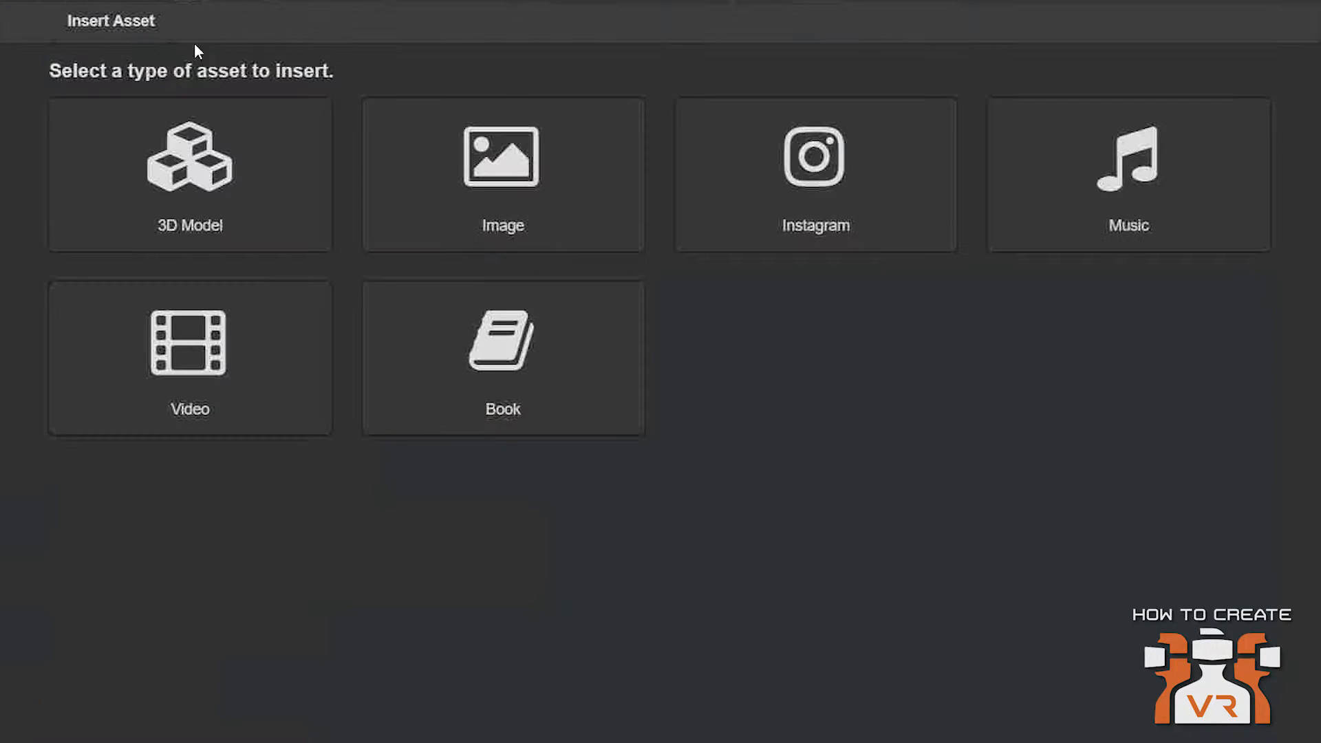
click(798, 188)
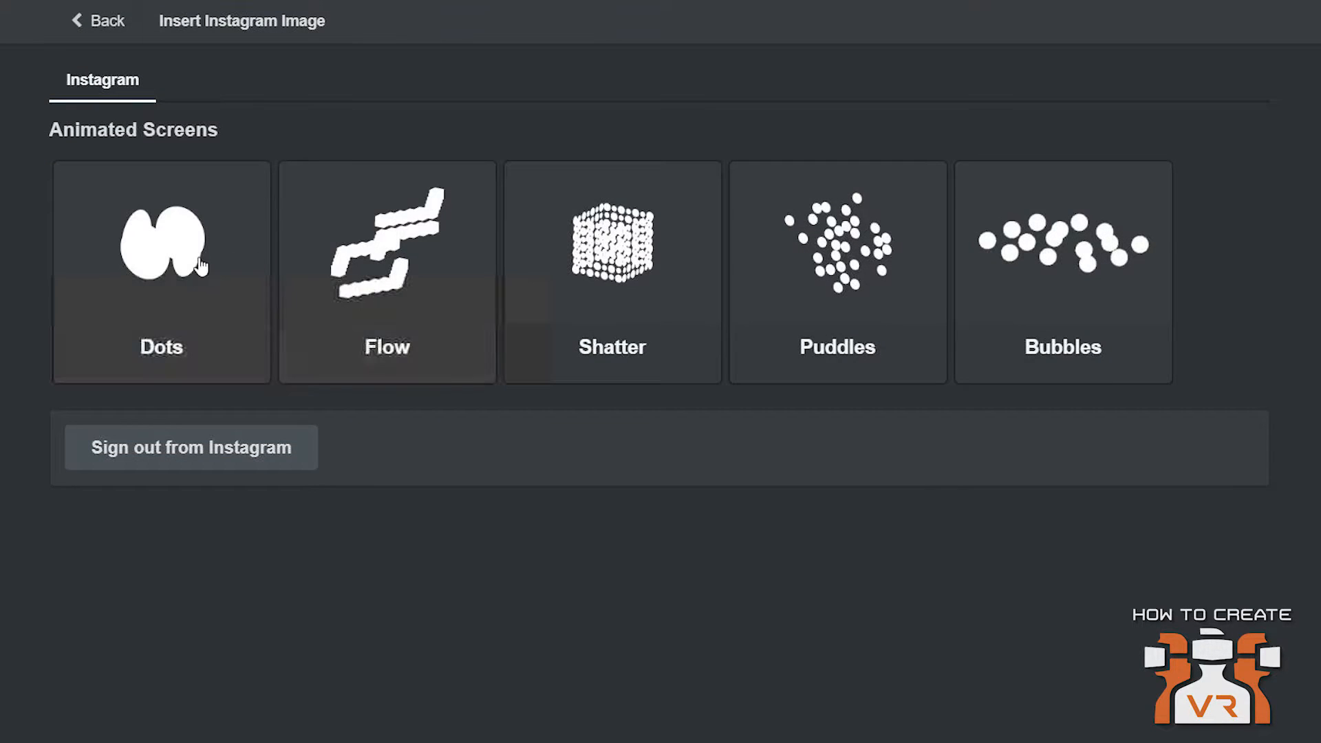
click(87, 36)
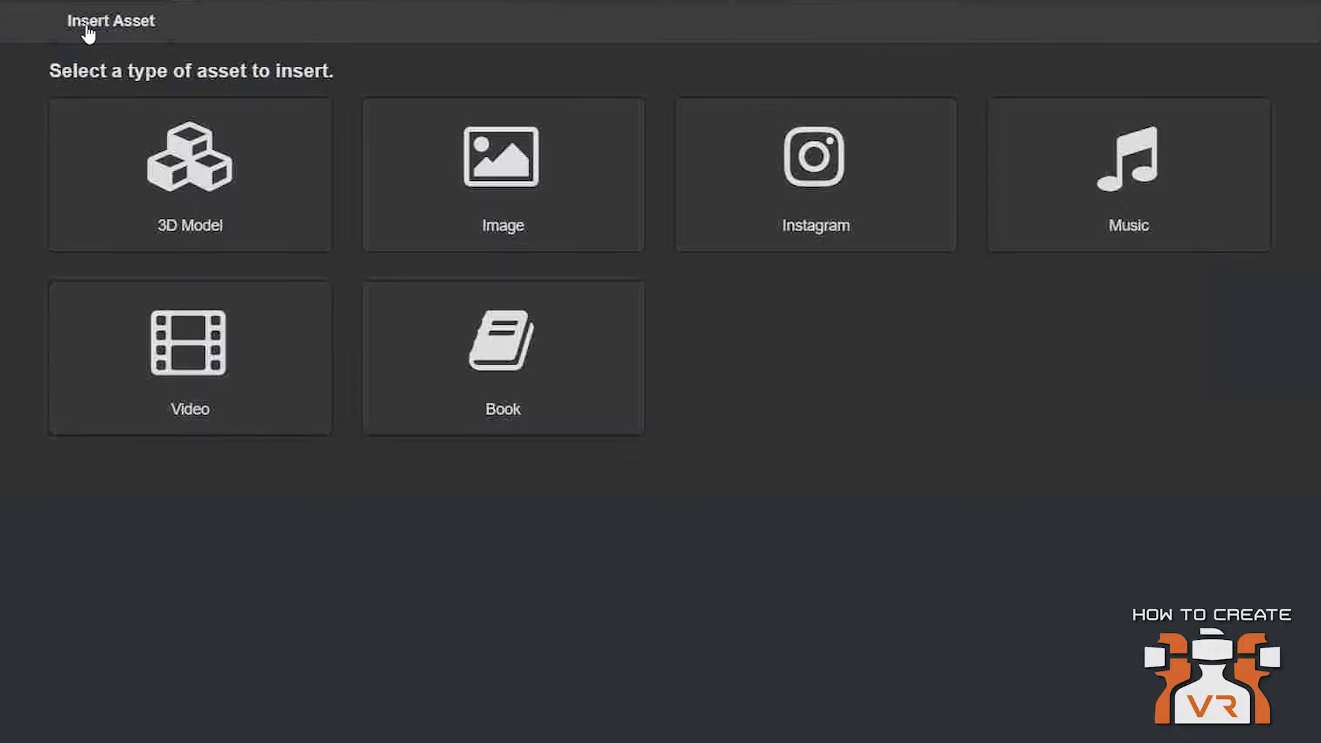
Step: Switch to inserting music, review the previously uploaded tracks, and examine the supported format note on the upload form
click(1147, 236)
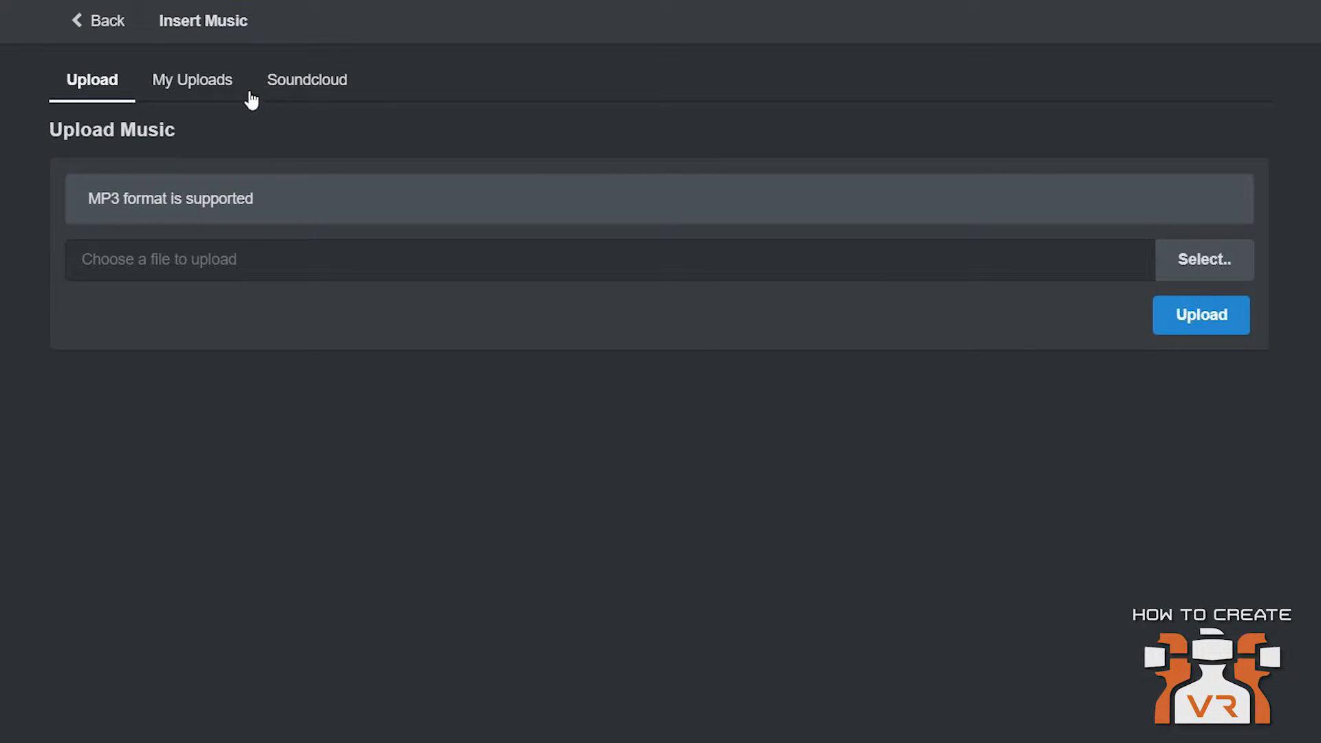
click(219, 86)
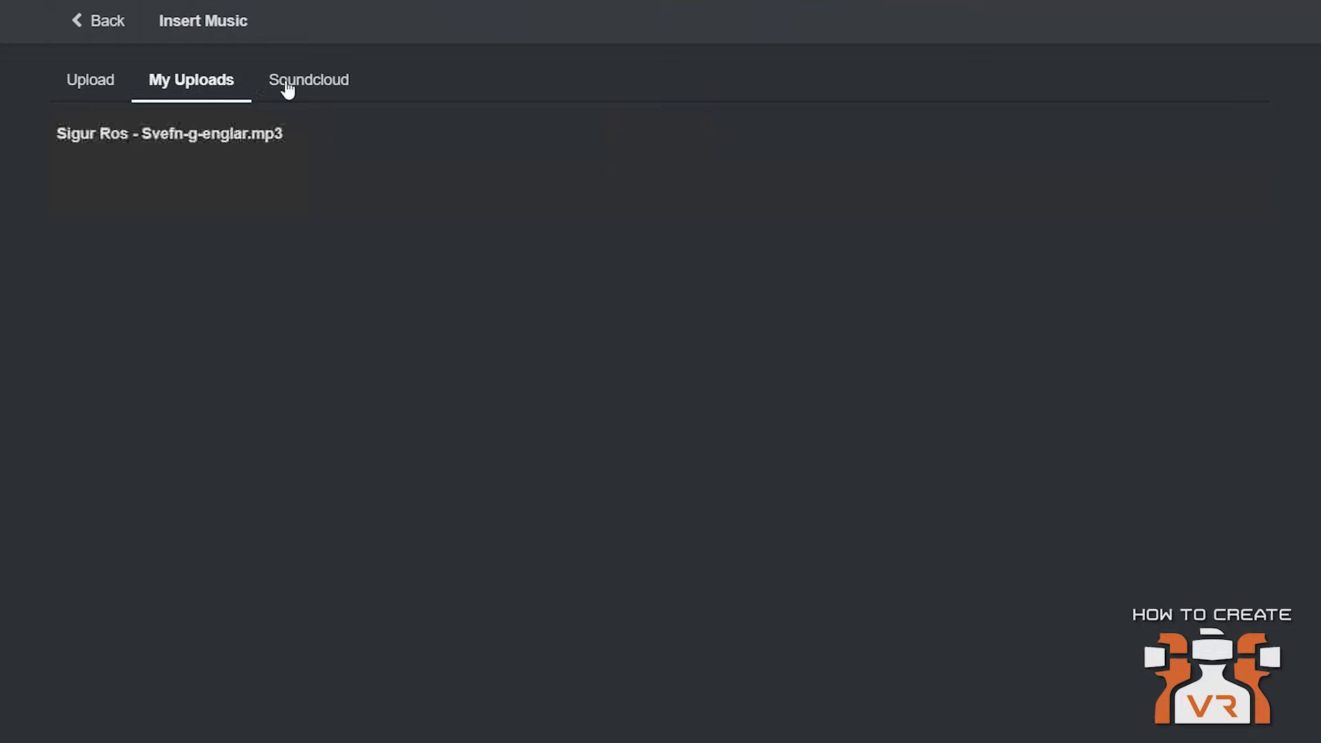
click(103, 79)
drag(88, 199, 119, 200)
Step: Search Soundcloud for "m83" and insert the track "Freak City: M83, R3HAB, Quintino" with the Music player(loop) accessory
click(320, 84)
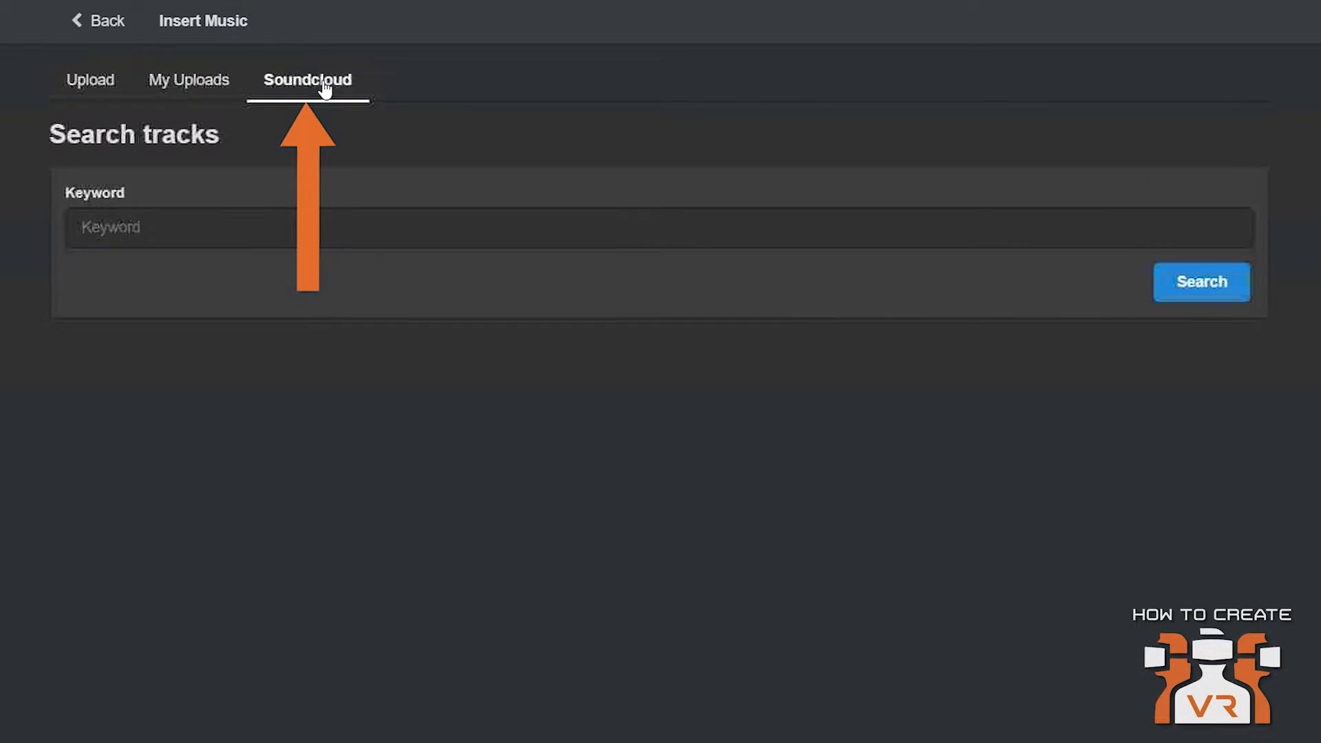
click(313, 228)
text(m83)
key(Return)
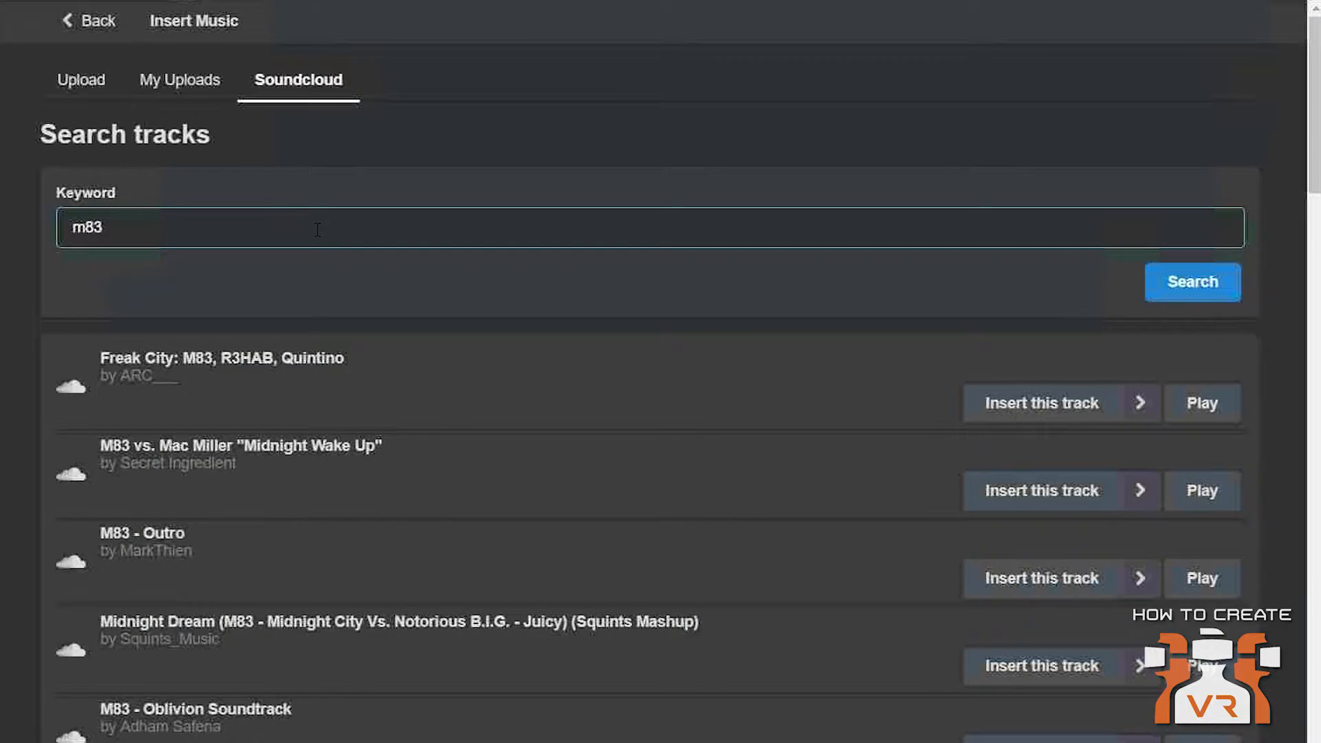
click(1018, 406)
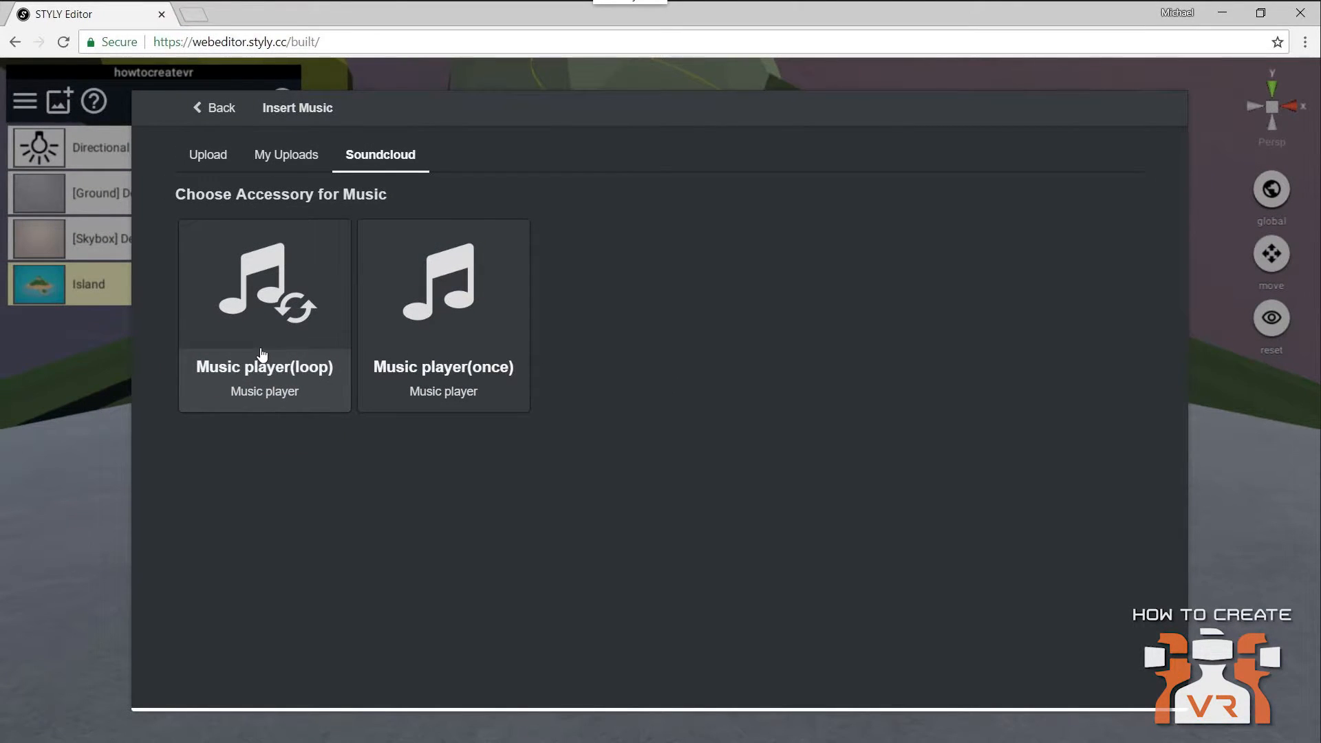
click(266, 355)
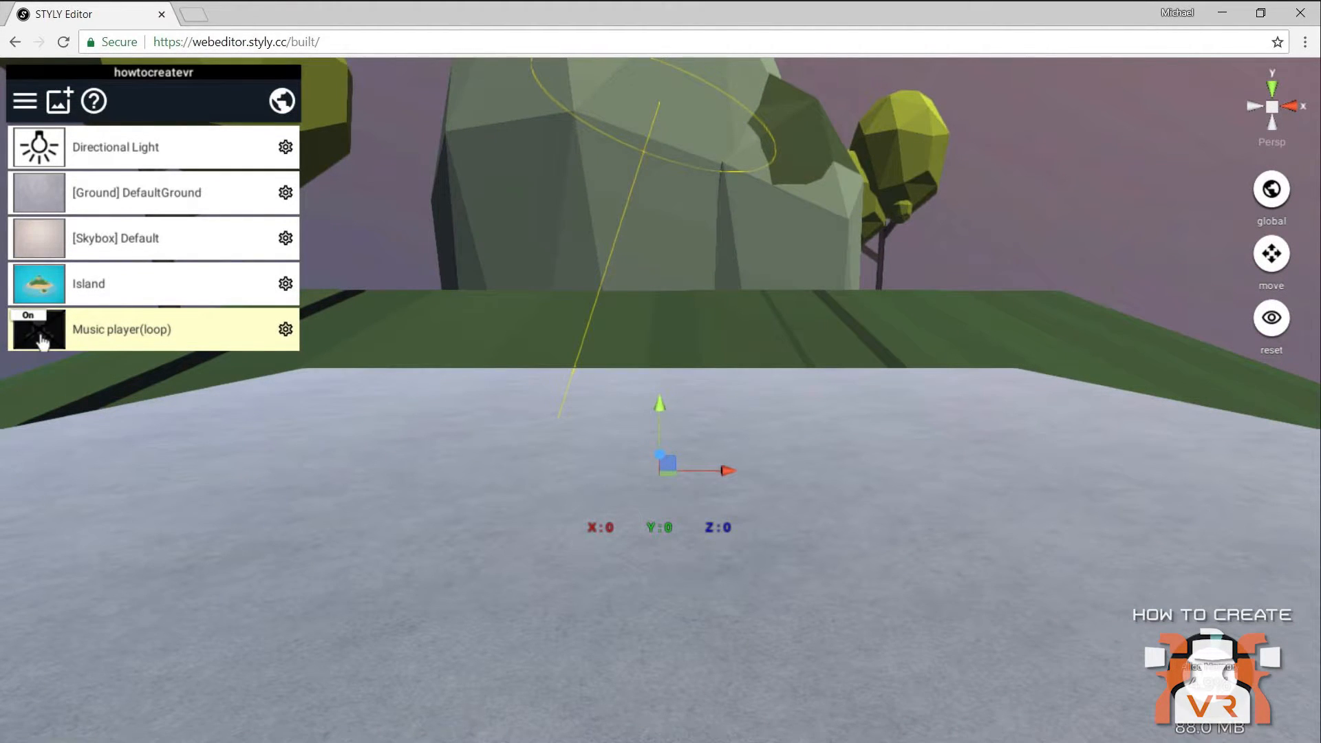
Step: Reopen asset insertion and review the 3D Models, Upload, Sky and Grounds, and Poly 3D Models sections
click(57, 103)
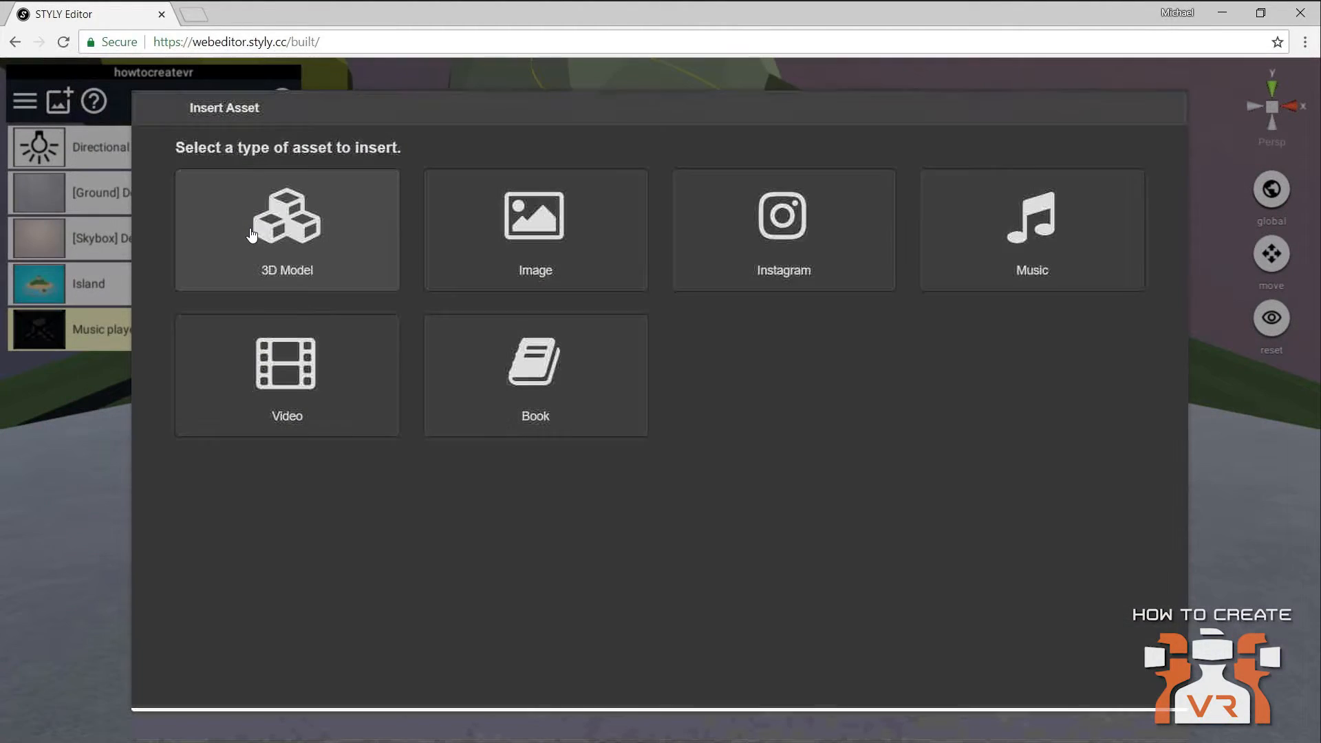
click(286, 227)
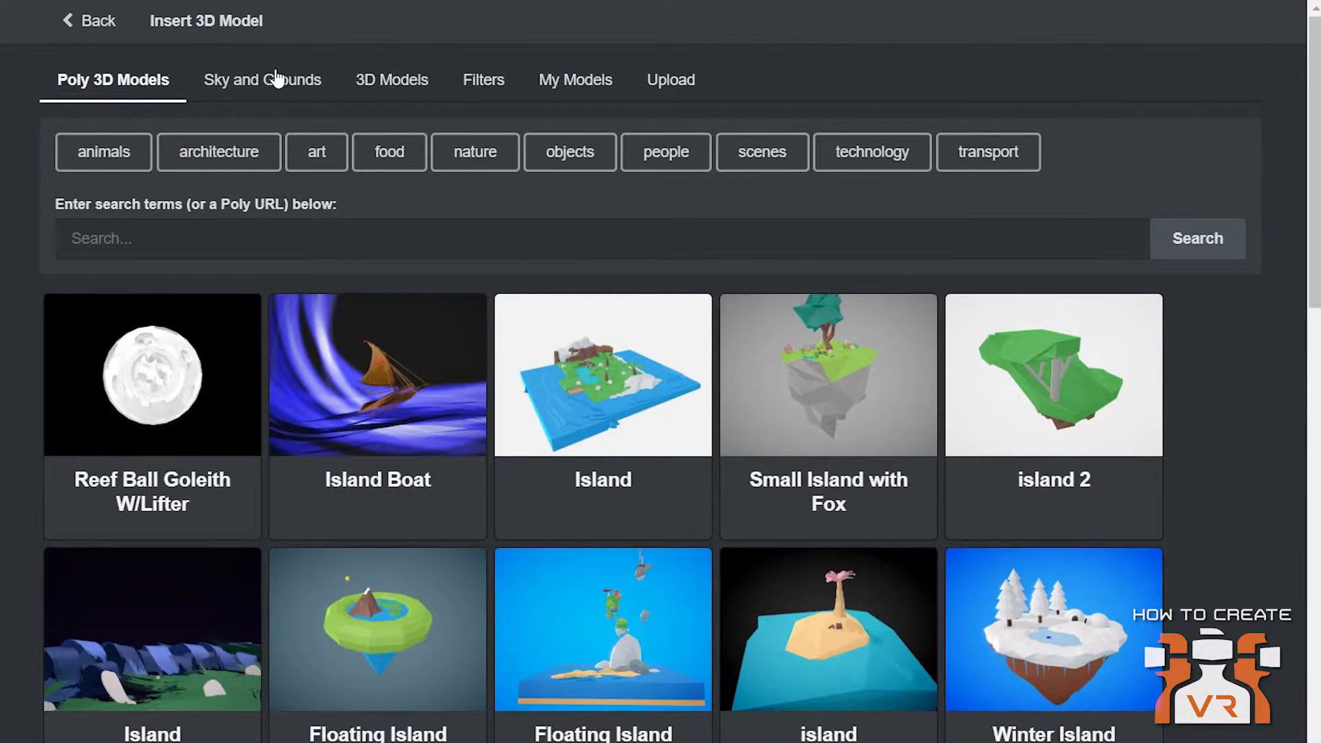
click(330, 138)
click(398, 81)
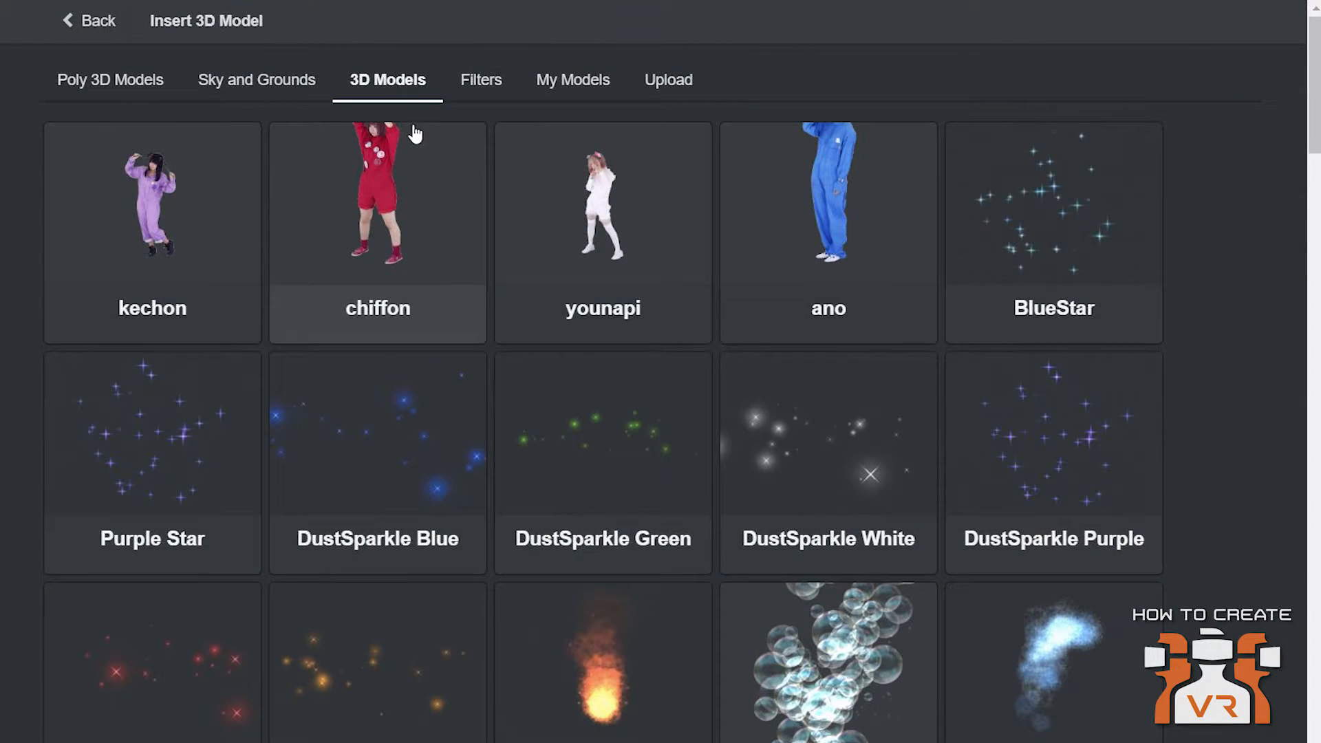
click(653, 86)
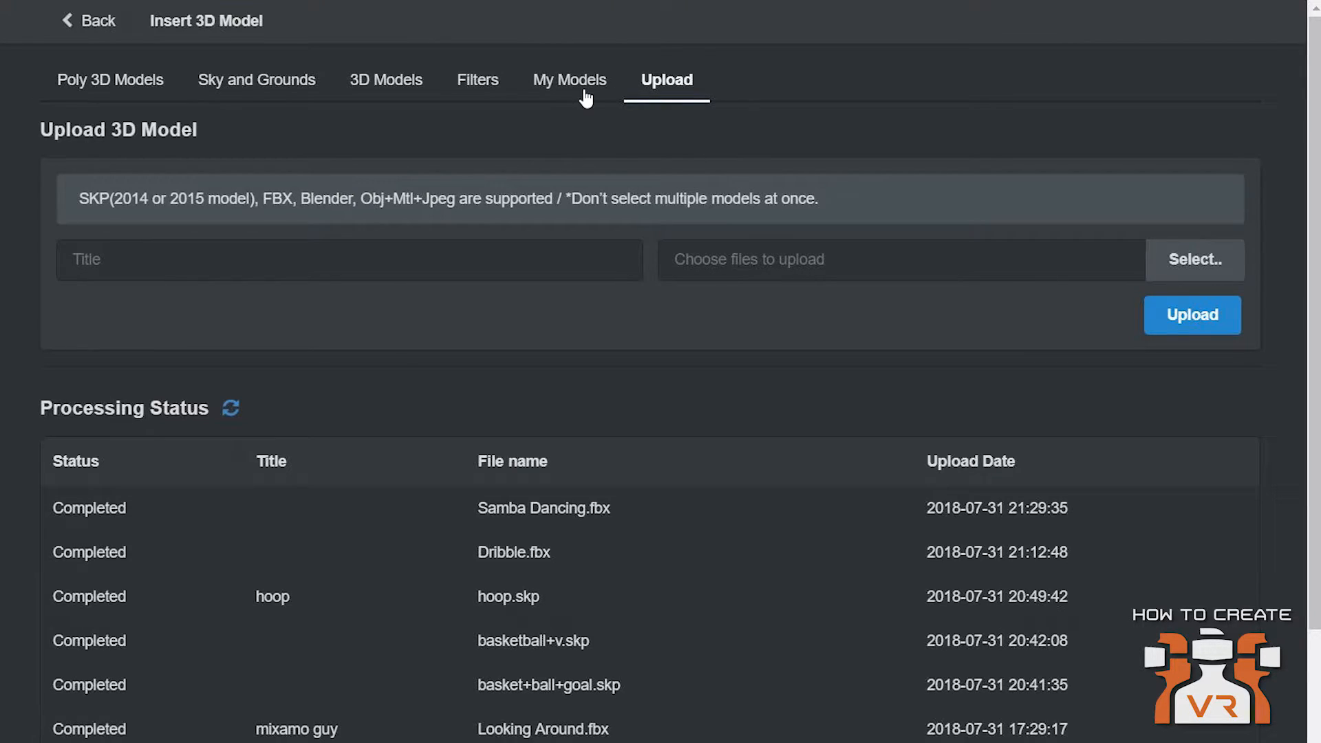
click(217, 88)
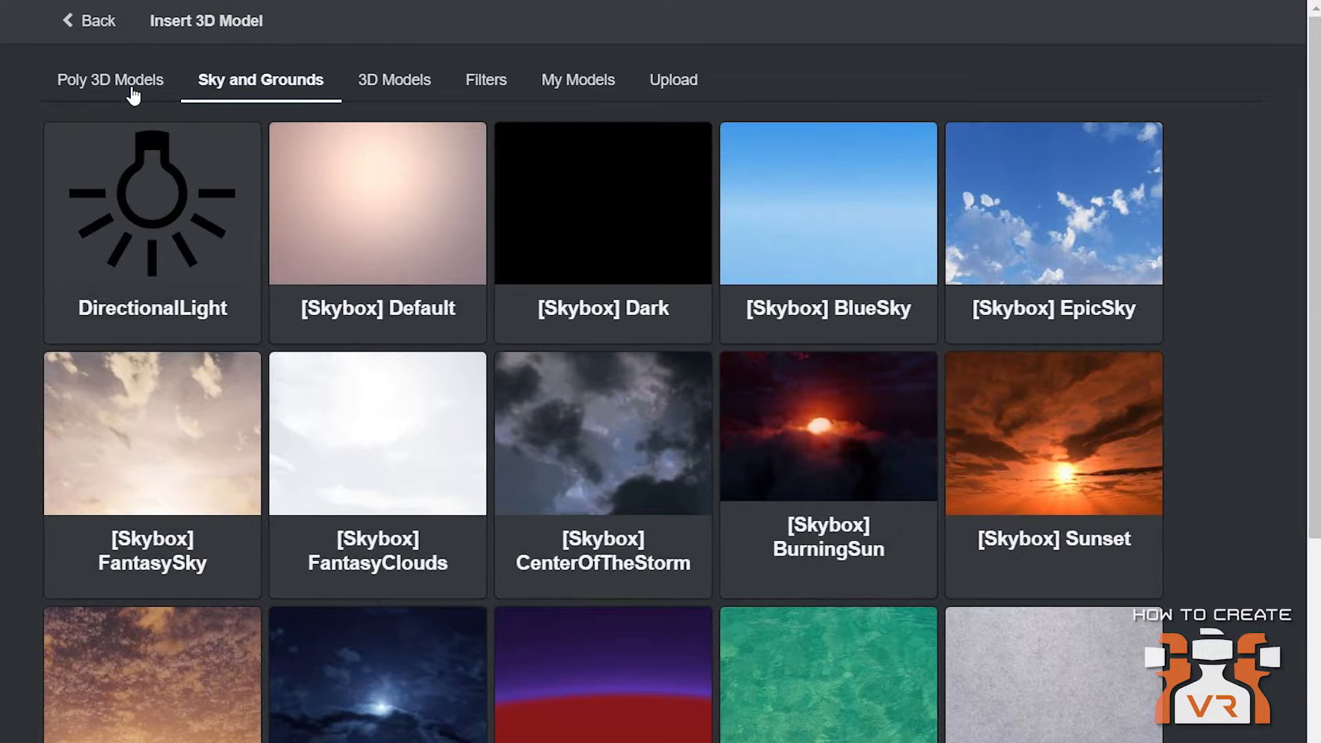
click(134, 95)
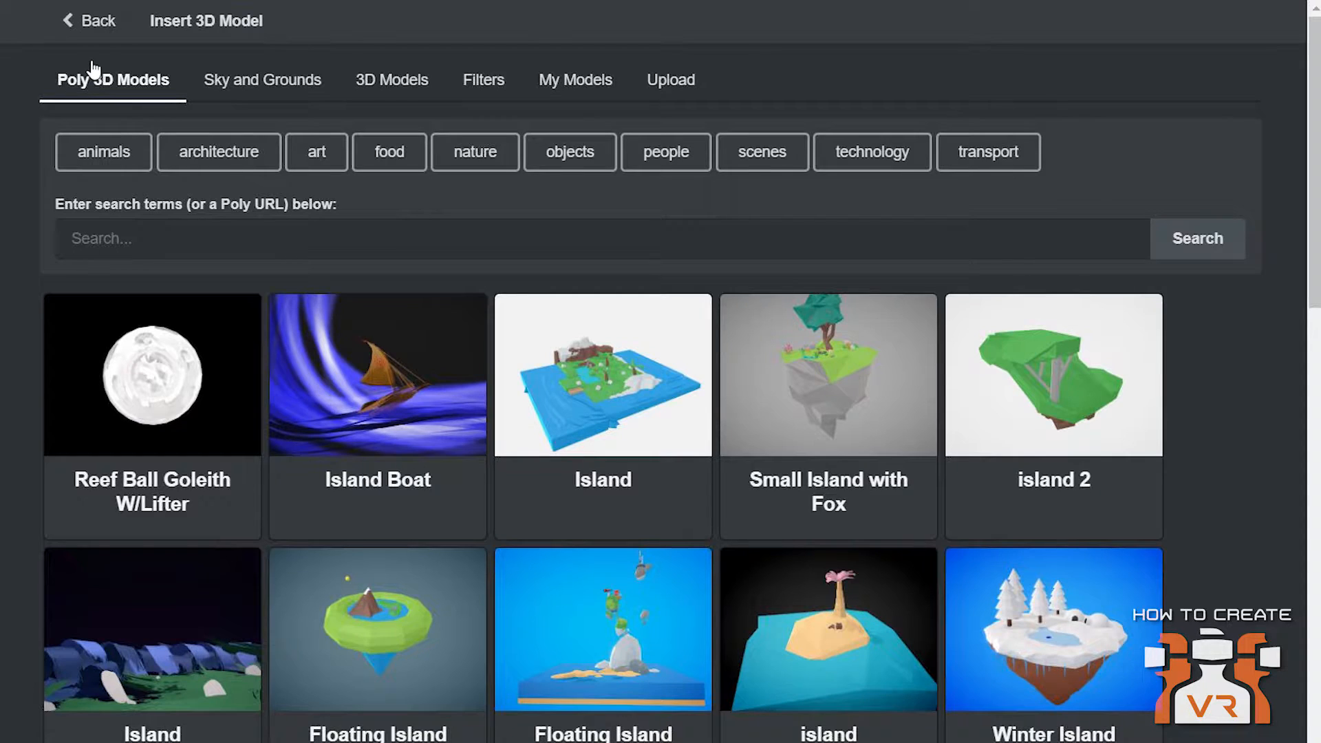
Step: Switch to inserting a video and search YouTube for "rainbow sky"
click(93, 23)
click(197, 375)
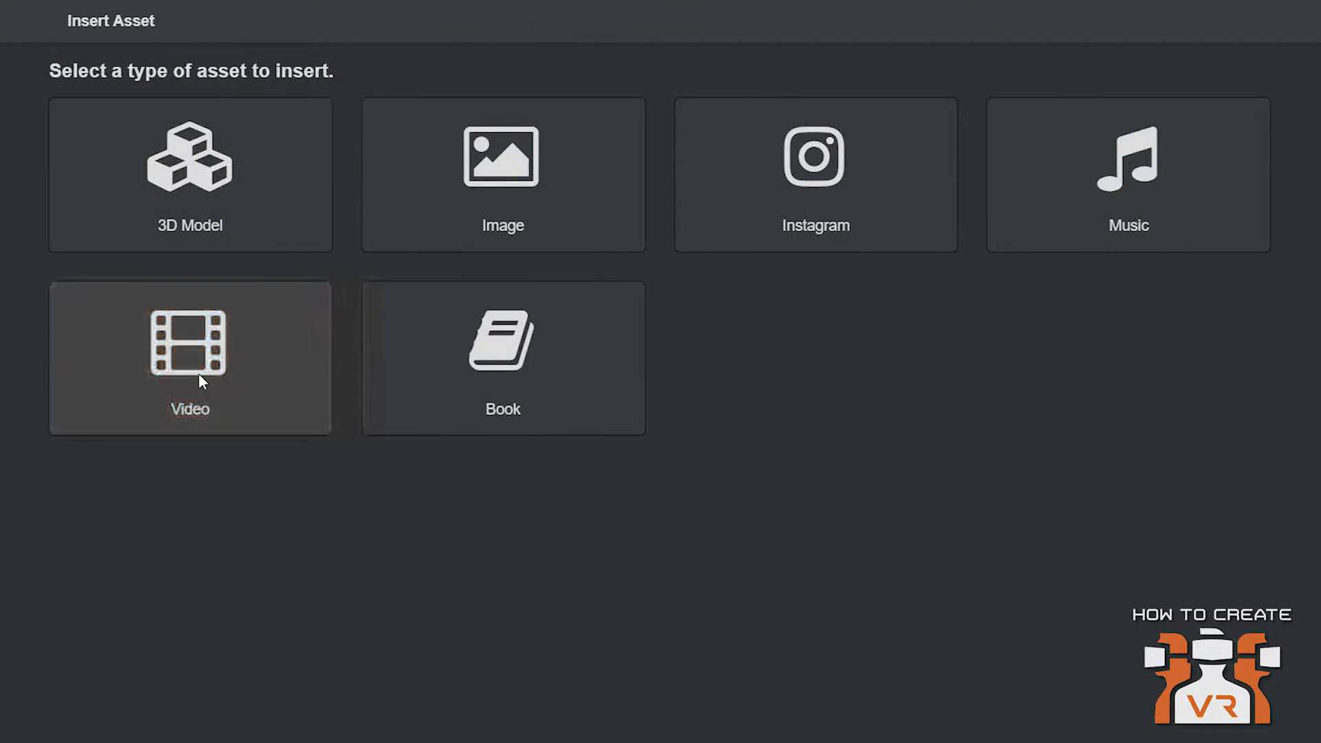
click(223, 231)
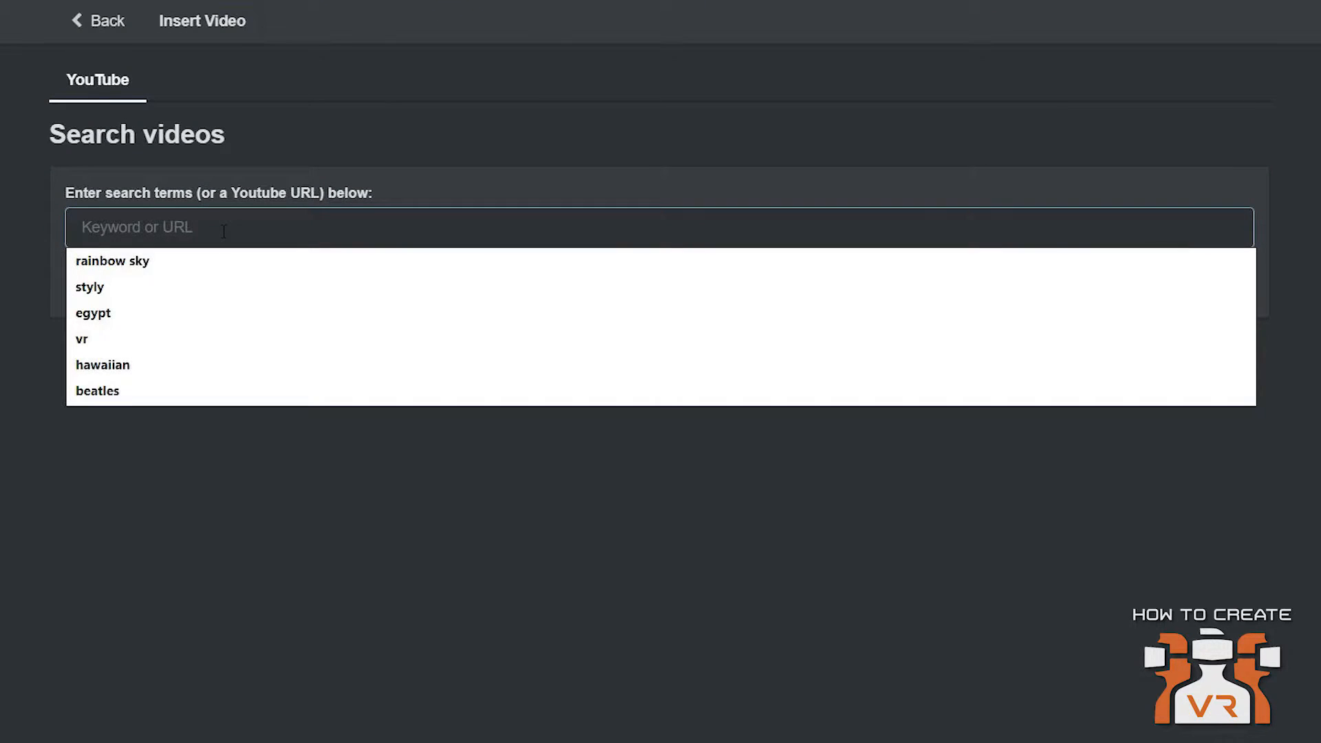
click(79, 261)
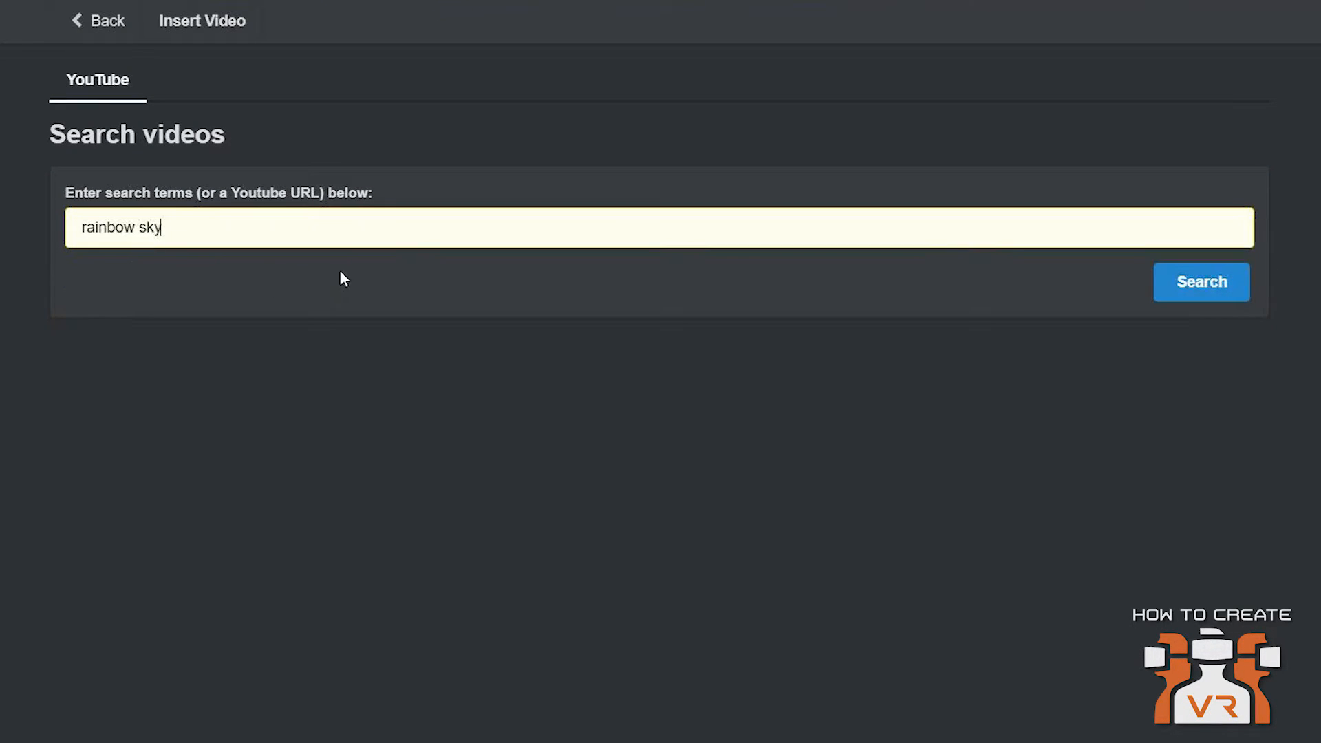
click(1184, 284)
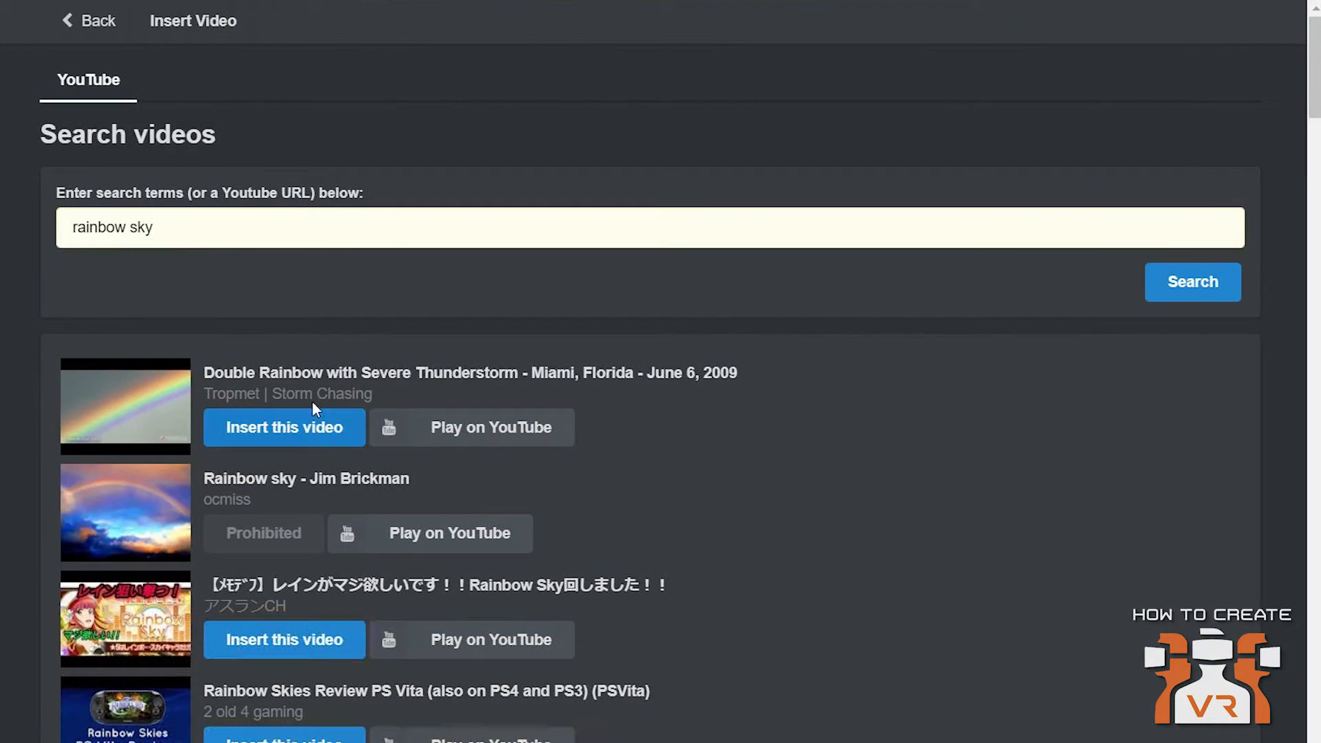
Step: Insert the video "Rapture Dream 4 angels appearing in a rainbow sky" on a 360 Screen after reviewing the screen types
scroll(196, 444, down, 13)
scroll(195, 444, down, 12)
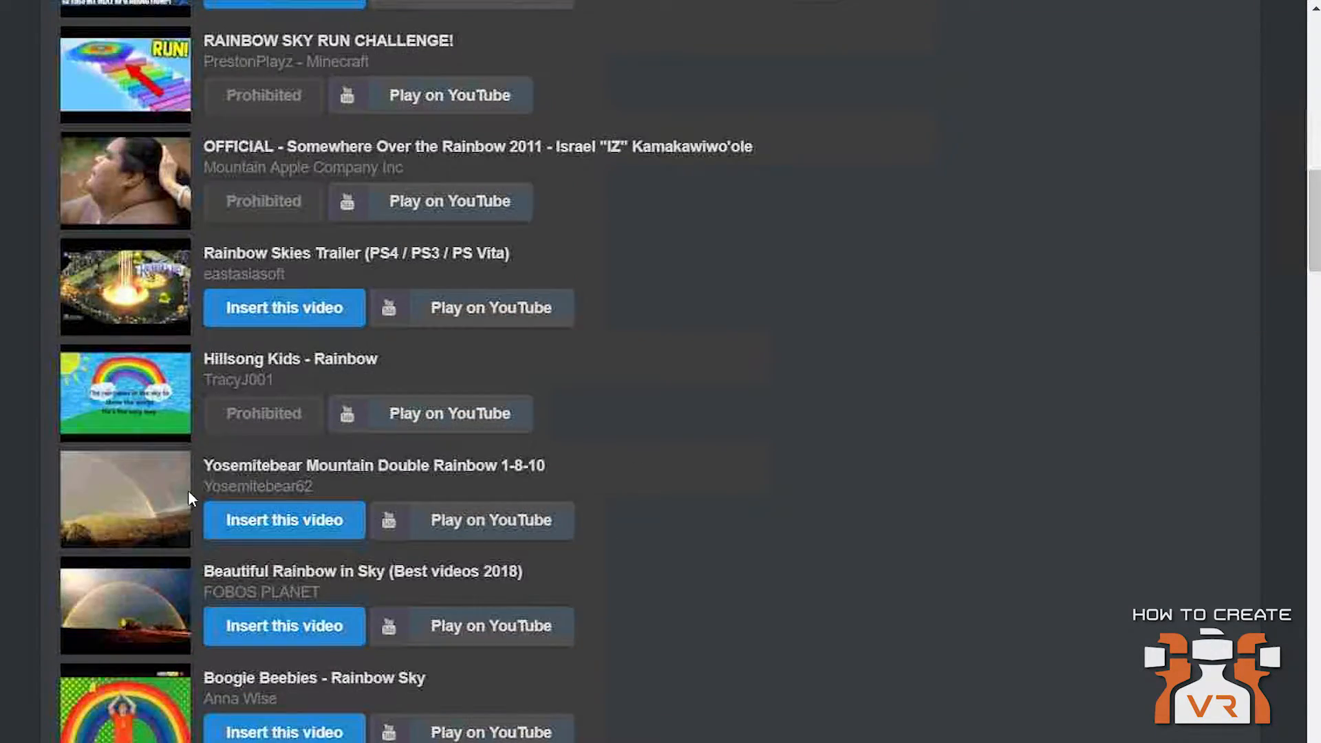
scroll(196, 517, down, 4)
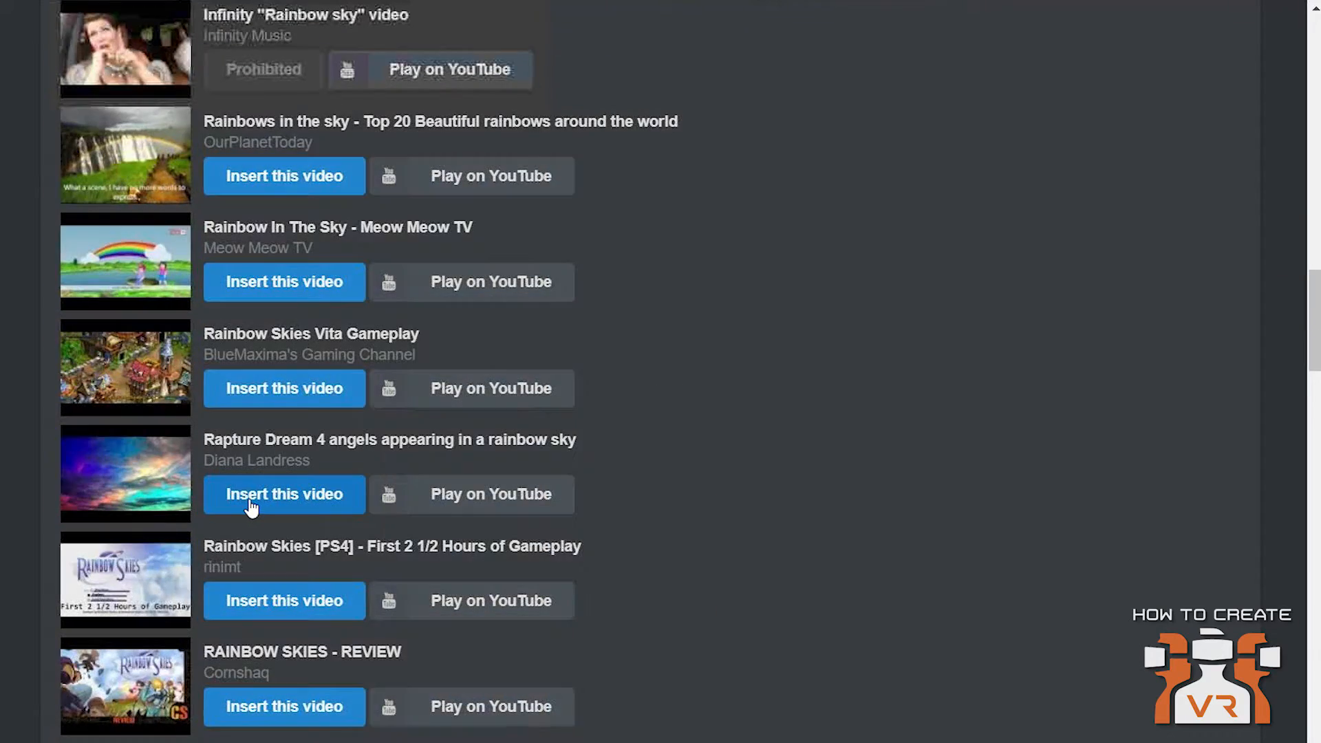
click(302, 496)
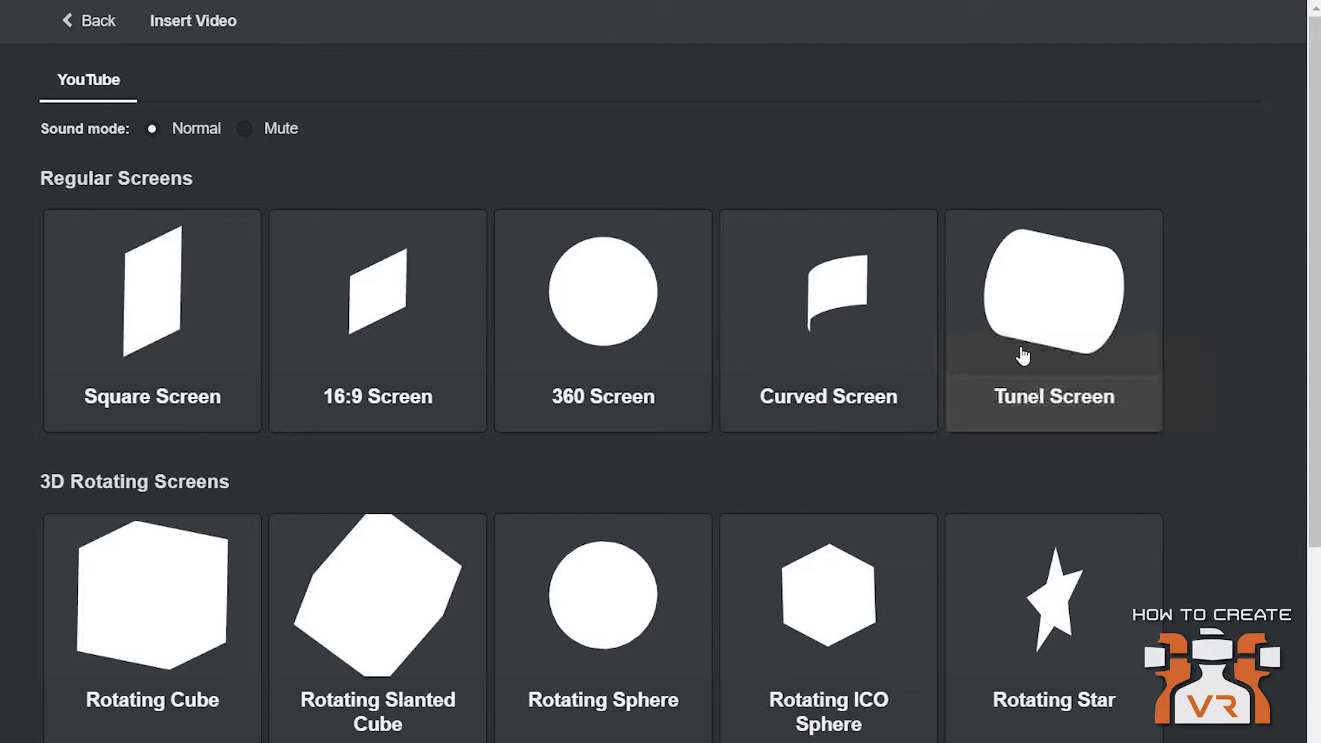
scroll(991, 371, down, 3)
scroll(963, 403, down, 2)
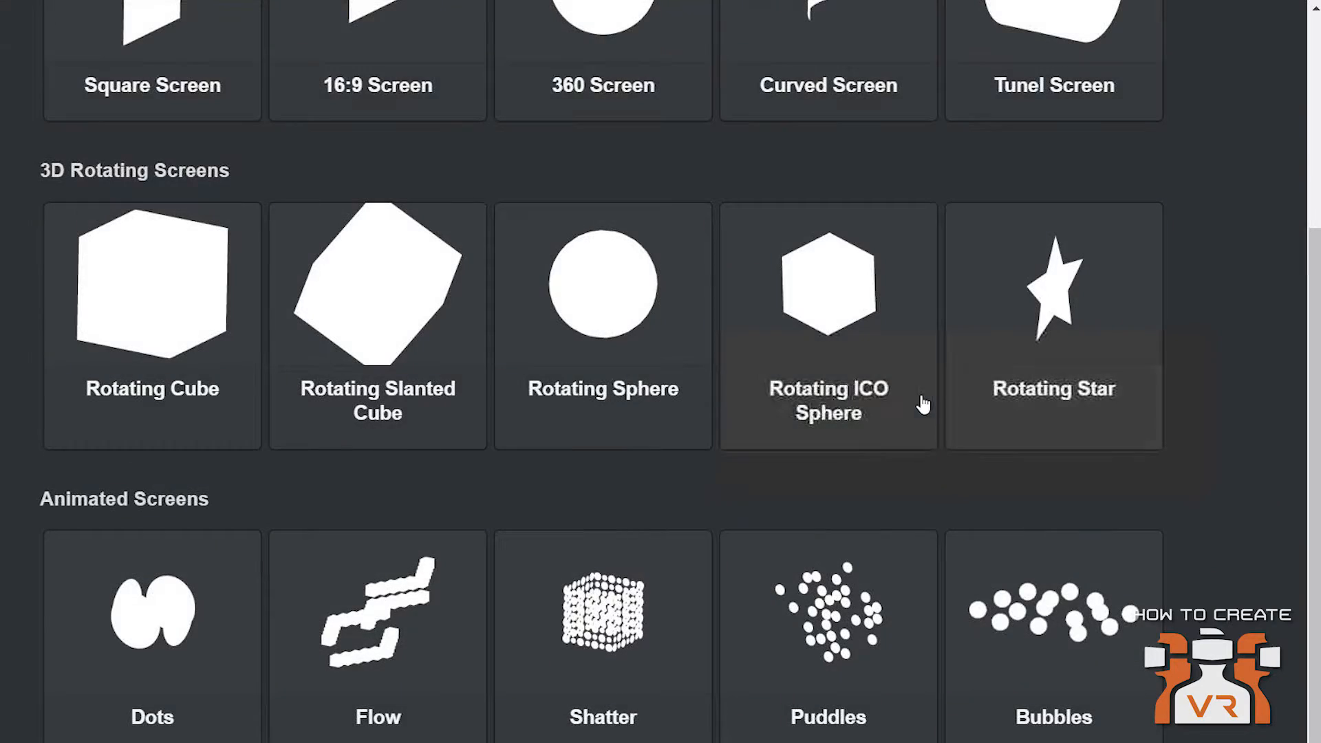
scroll(593, 380, up, 4)
click(607, 274)
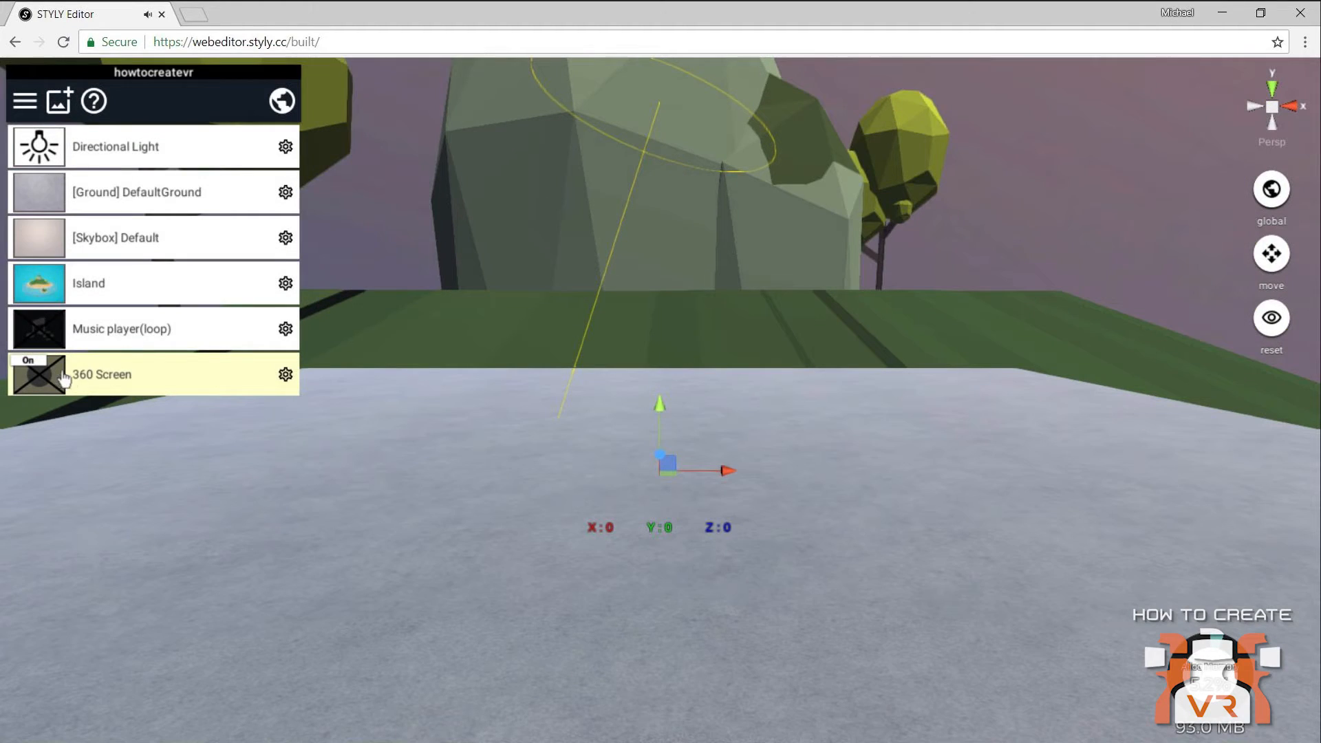
Step: Start inserting another video and repeat the YouTube search for "rainbow sky"
click(59, 101)
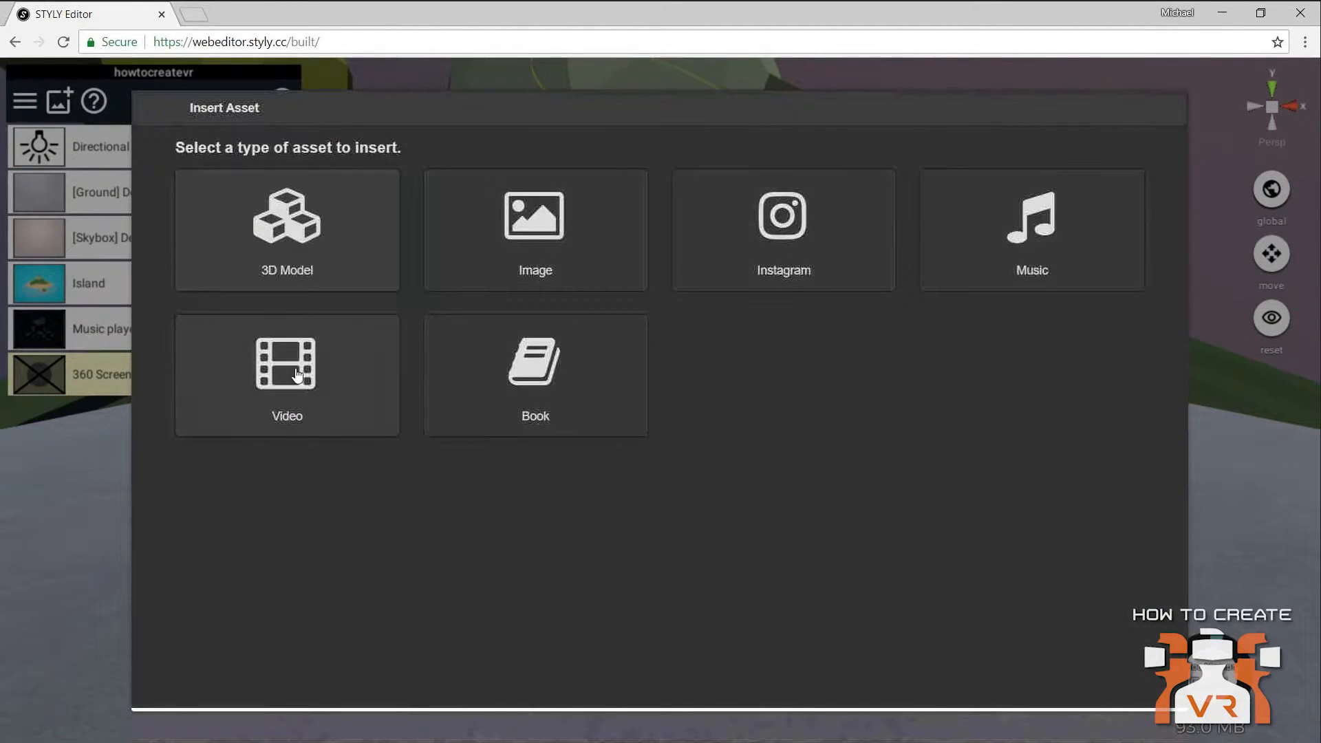
click(347, 329)
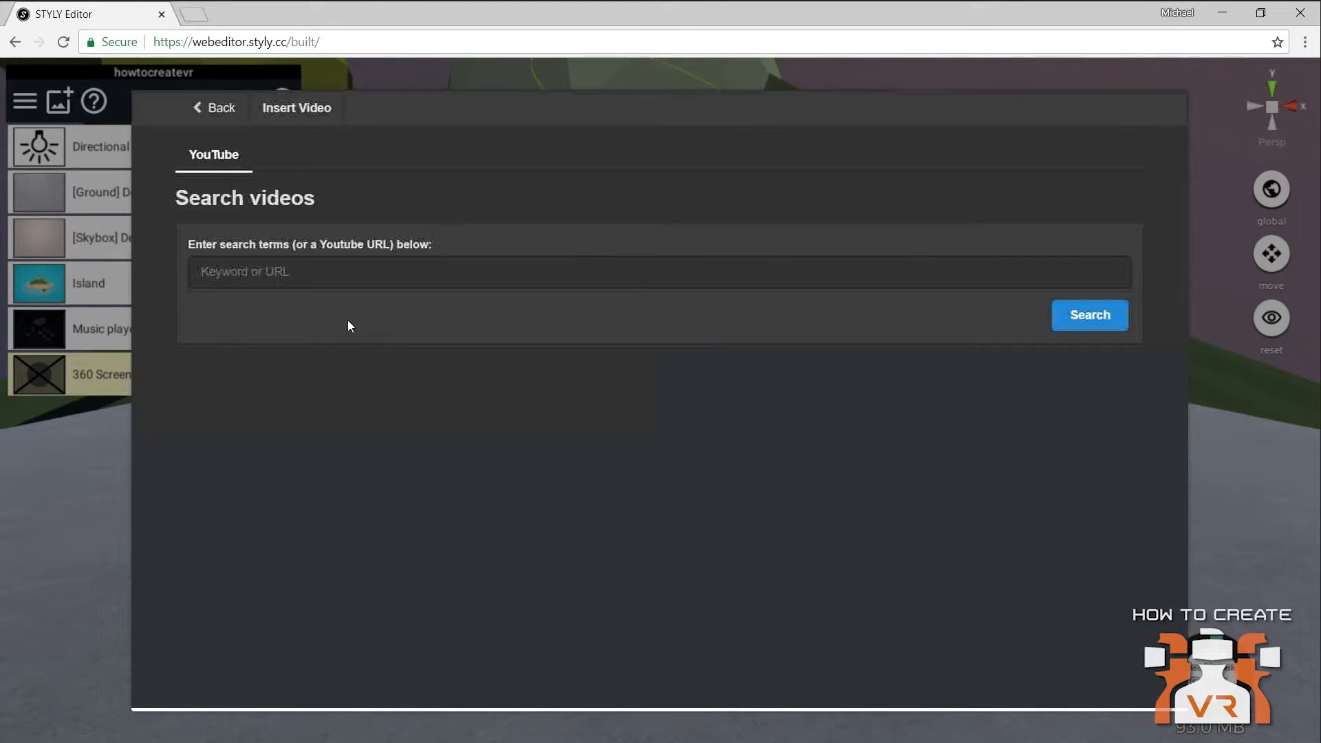
click(333, 280)
click(302, 299)
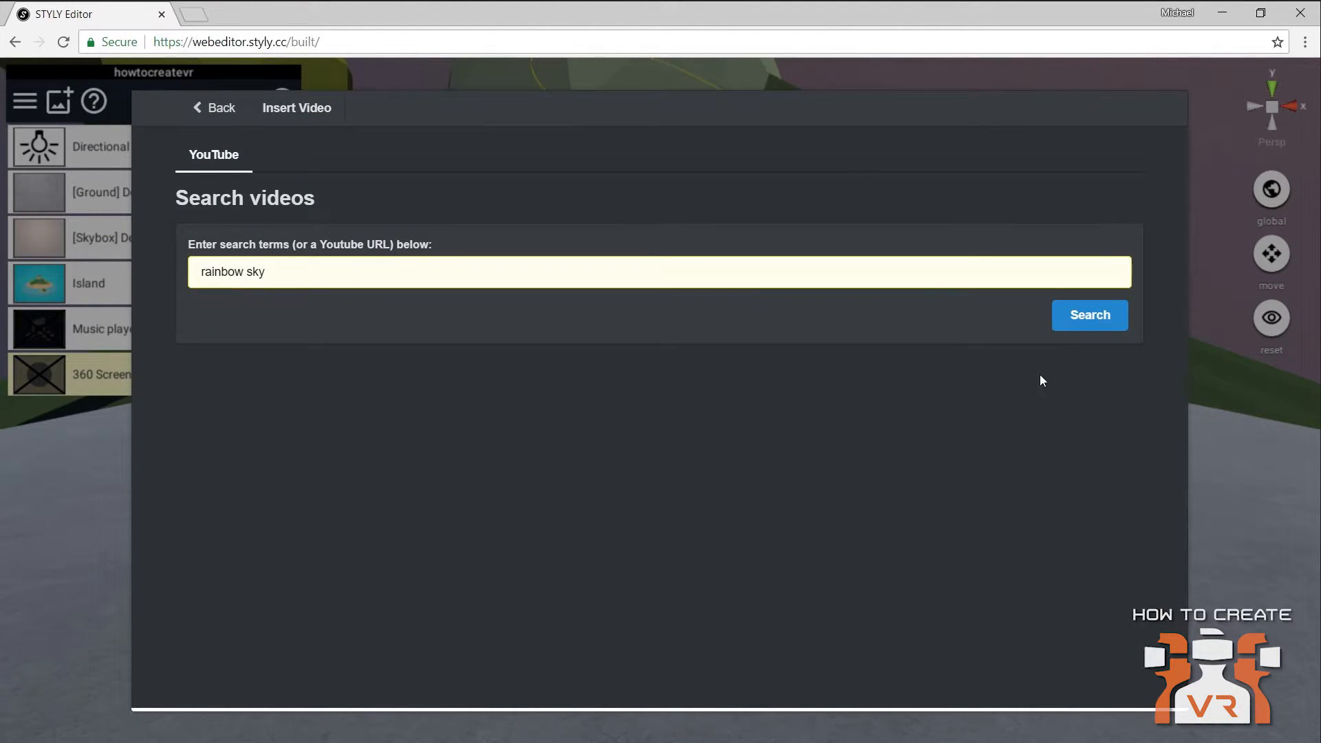
click(1068, 318)
Step: Insert "Rapture Dream 4 angels appearing in a rainbow sky" again with the sound mode set to Mute, using a 360 Screen
scroll(303, 446, down, 15)
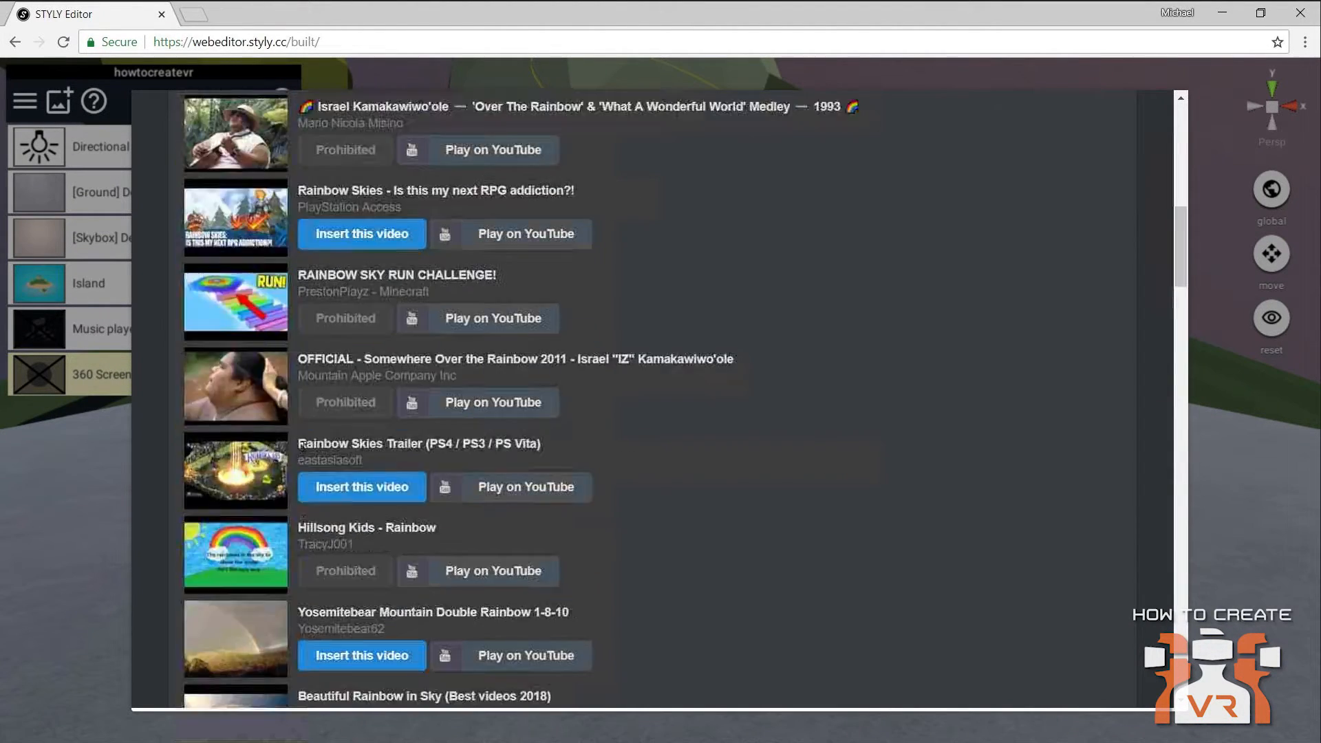
scroll(303, 451, down, 6)
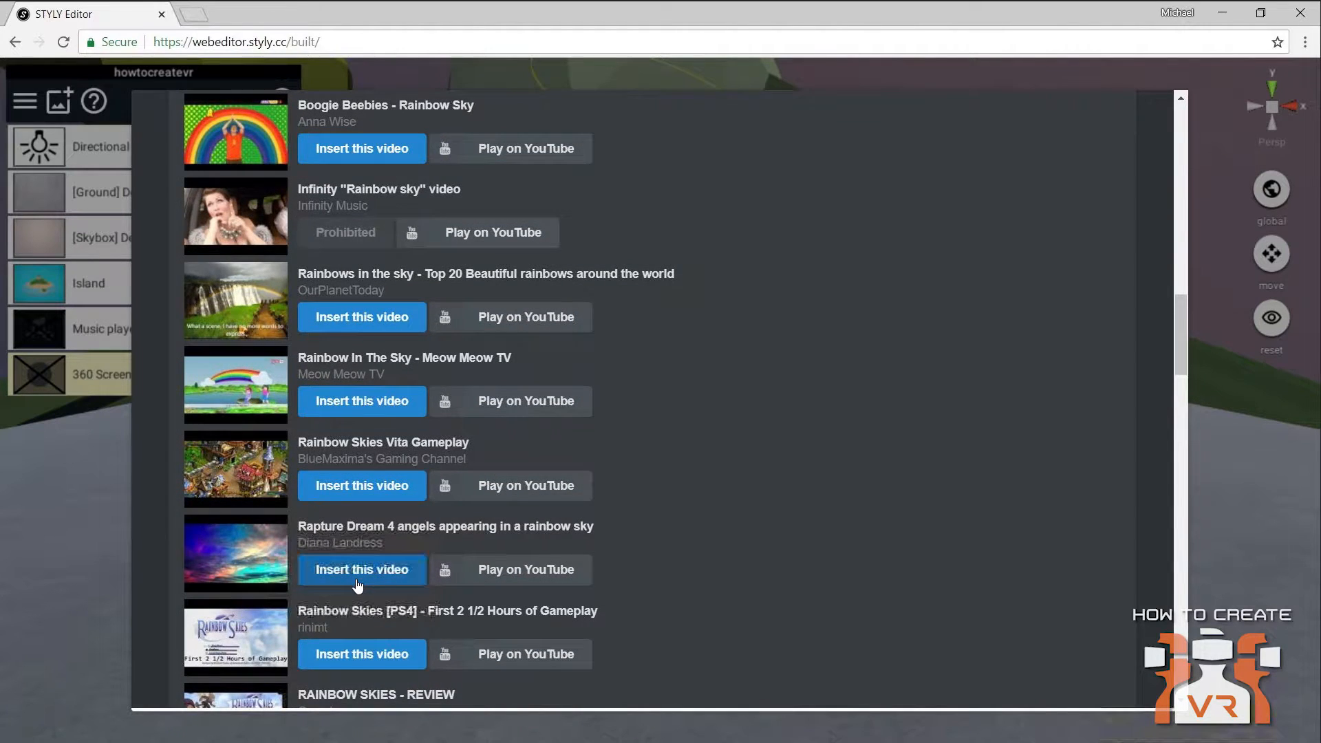
click(360, 571)
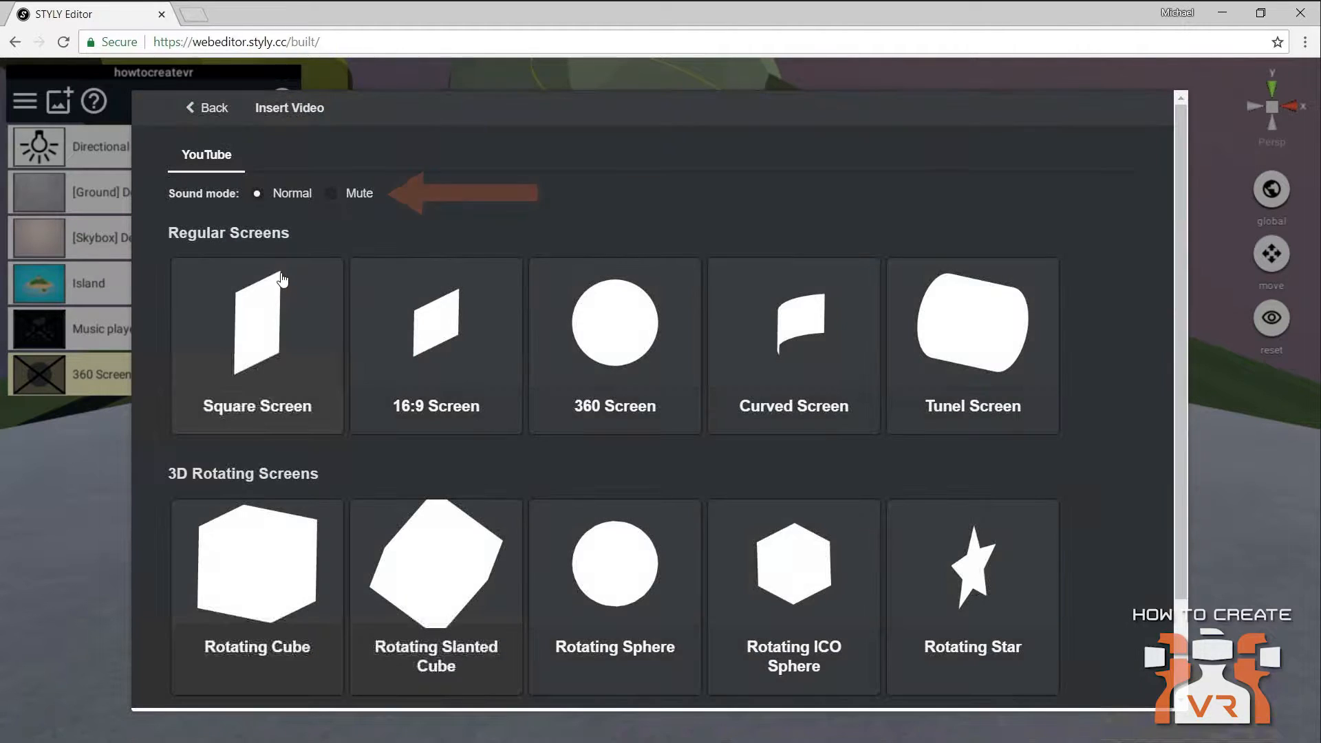
click(333, 197)
scroll(613, 385, down, 3)
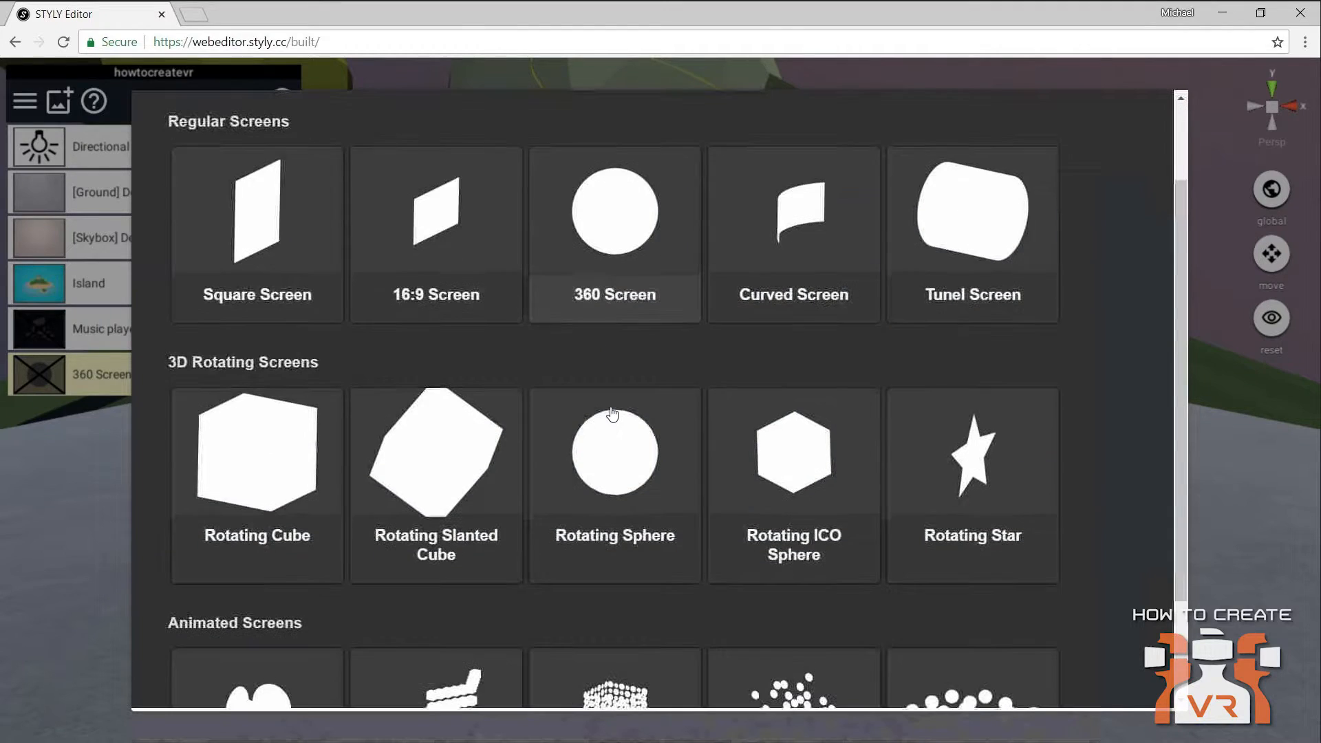
scroll(587, 457, up, 3)
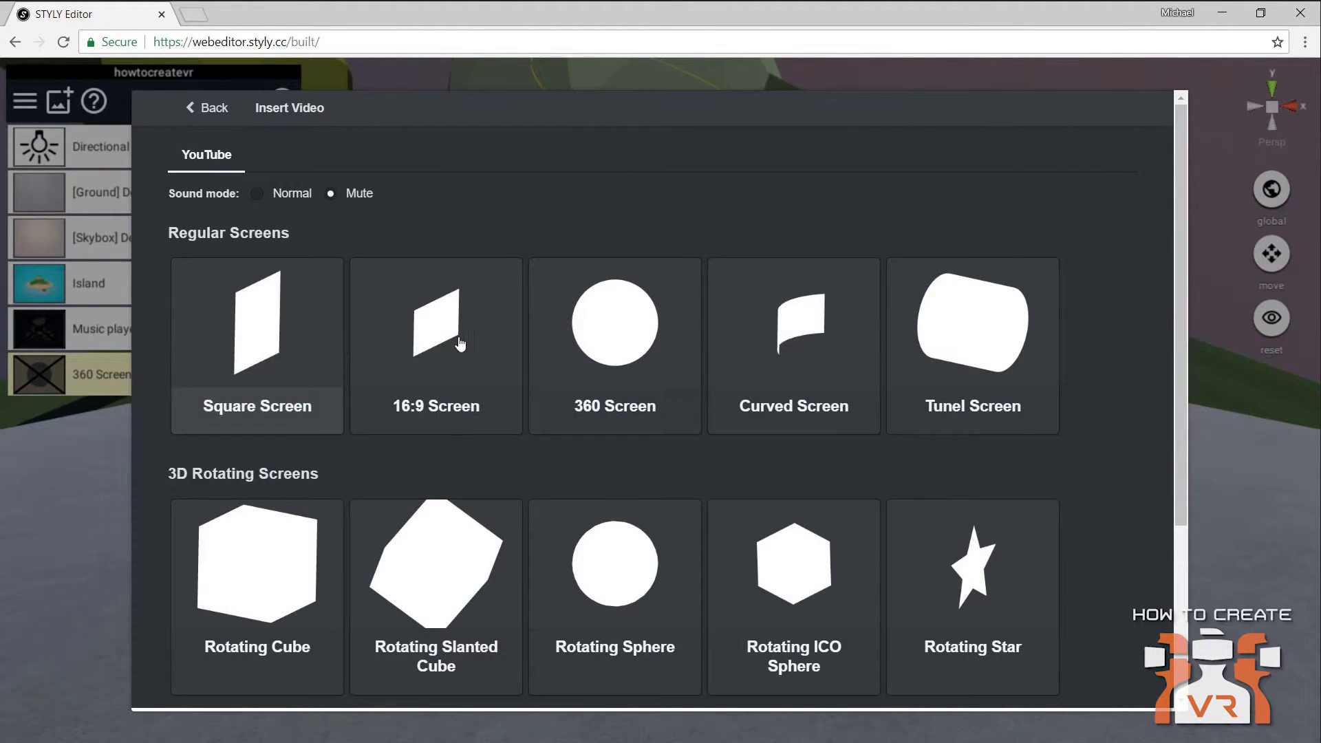
click(620, 344)
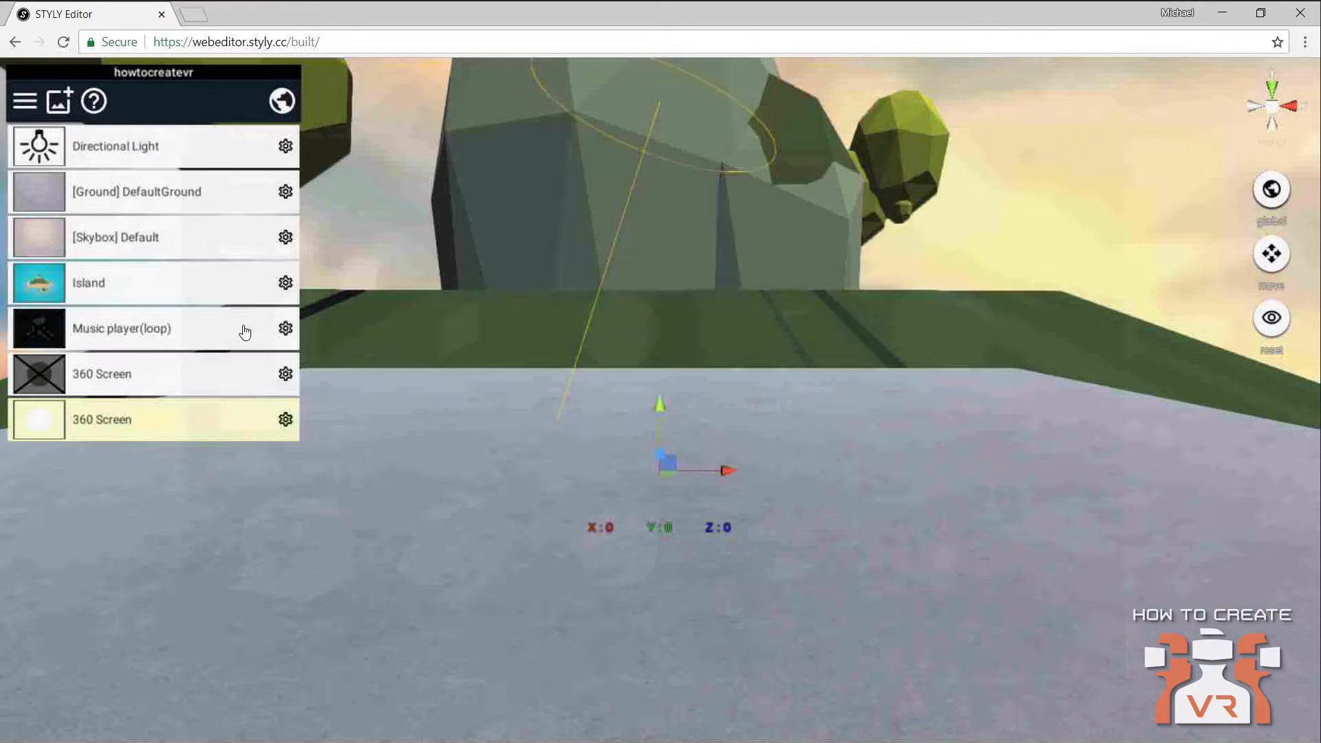
Step: Unhide the earlier 360 Screen and delete it from the scene's object list
click(285, 375)
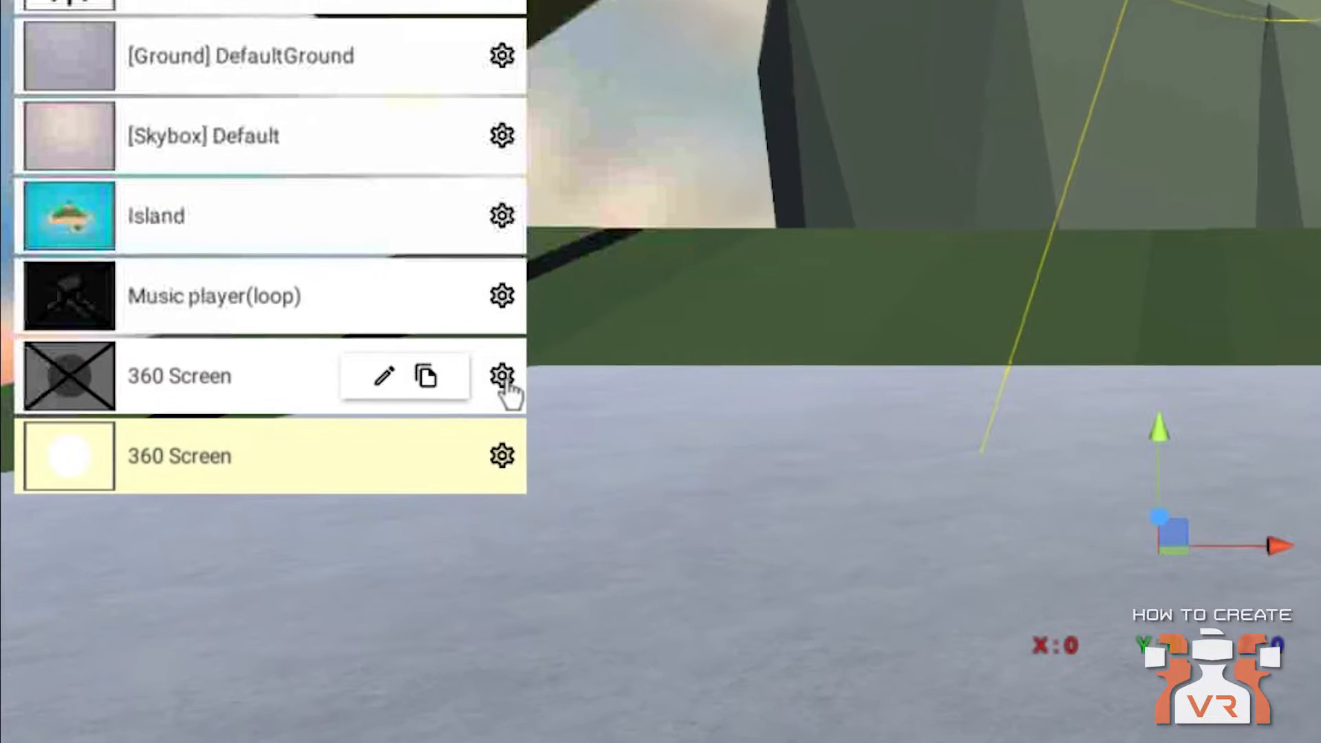
click(88, 379)
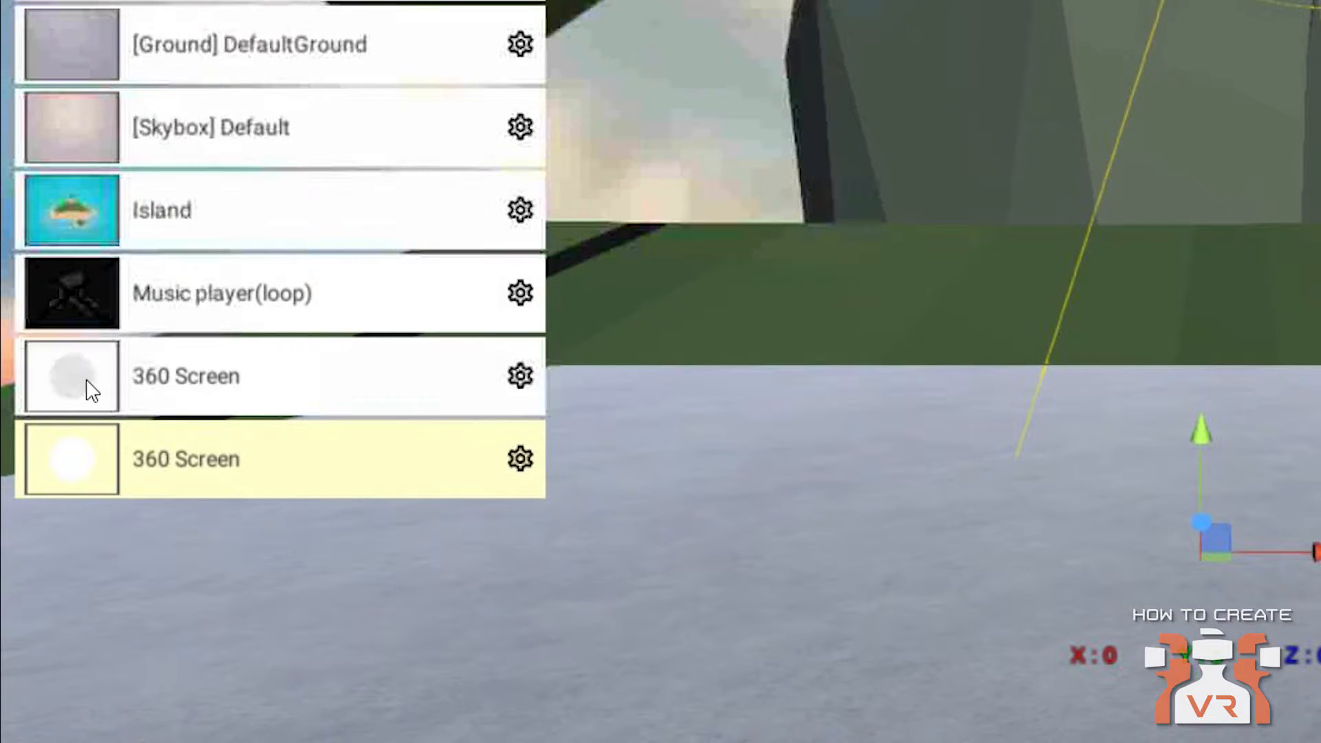
click(513, 378)
click(463, 379)
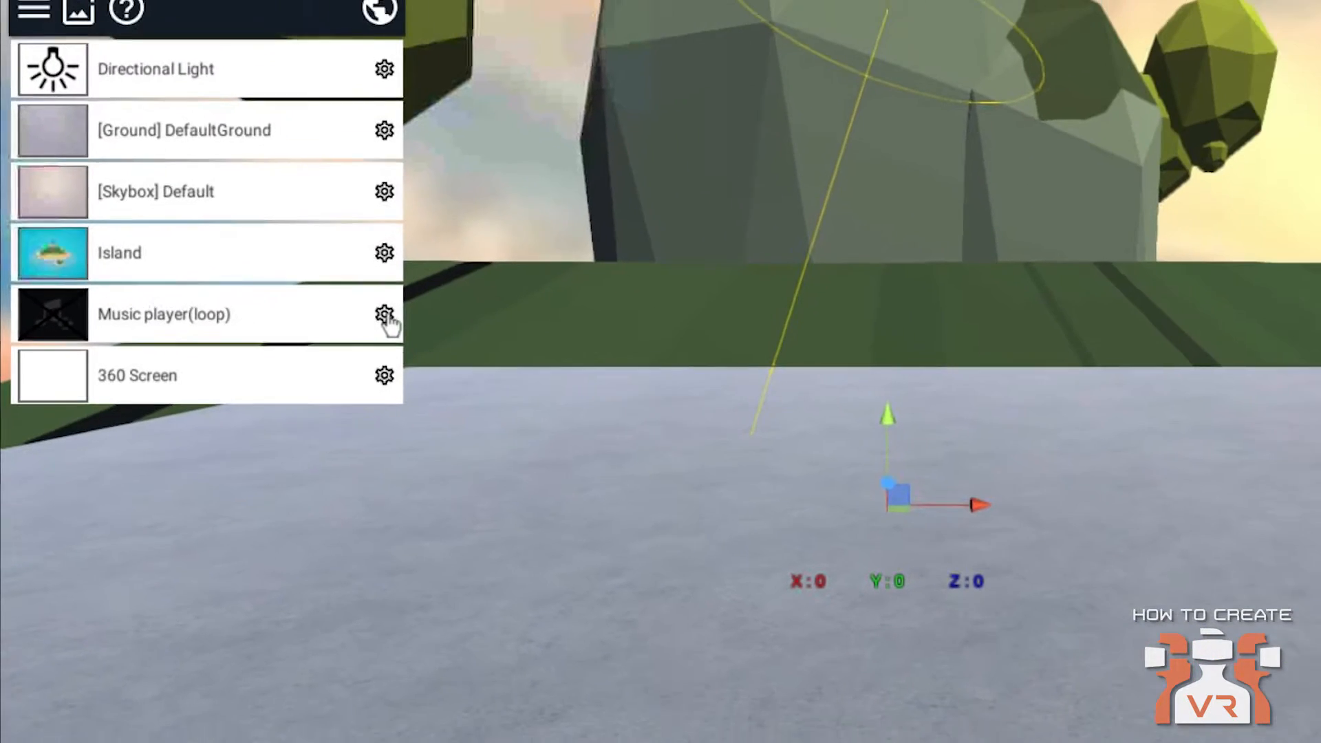
Step: Review the edit, copy and delete options of the Music player(loop) and the remaining 360 Screen
click(520, 296)
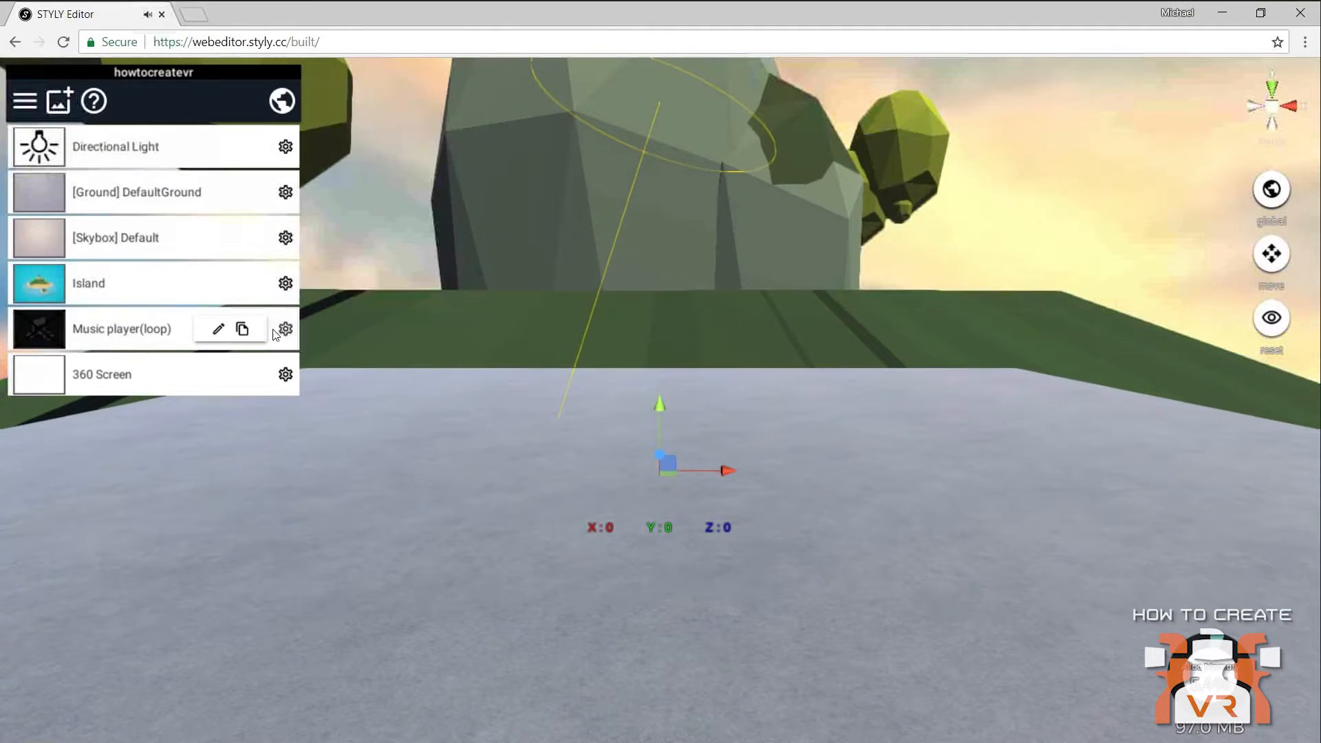
click(284, 379)
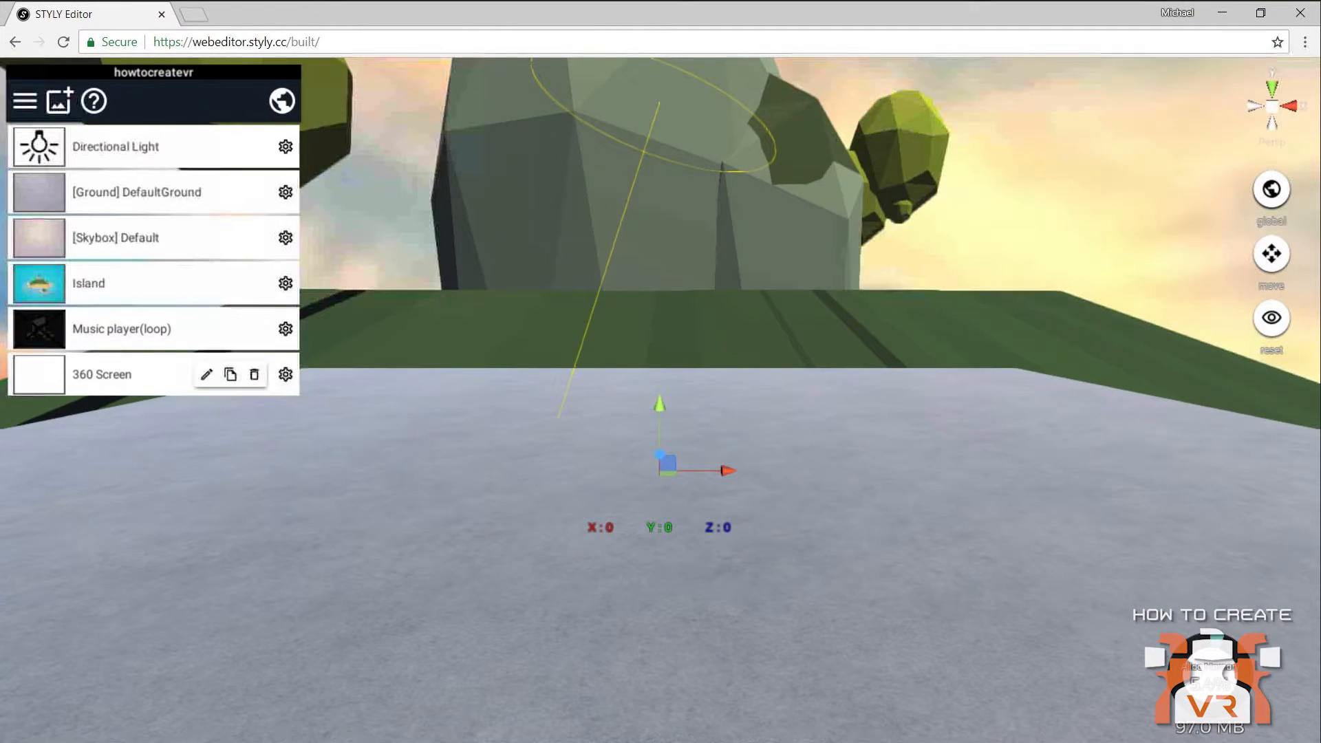
click(64, 340)
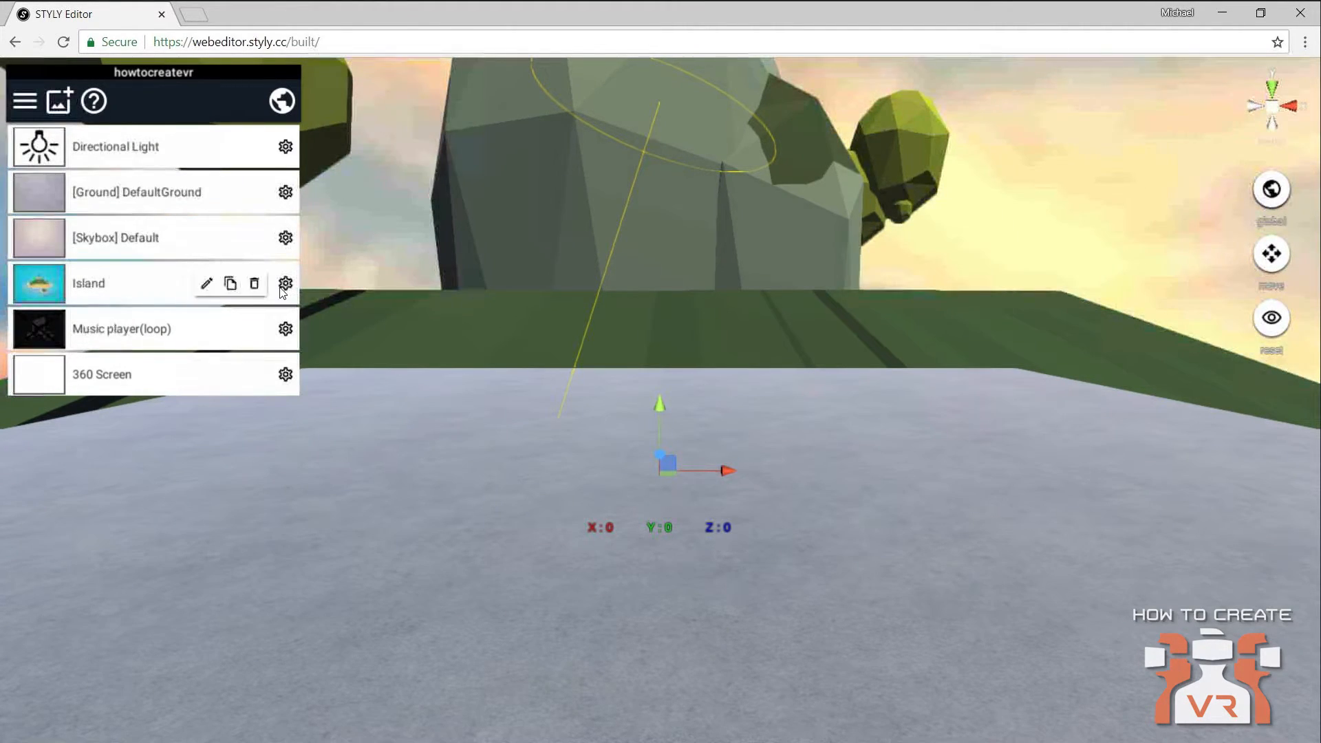
Step: Duplicate the Island object, keep its name, and select the original Island
click(230, 284)
click(210, 286)
key(Return)
click(134, 289)
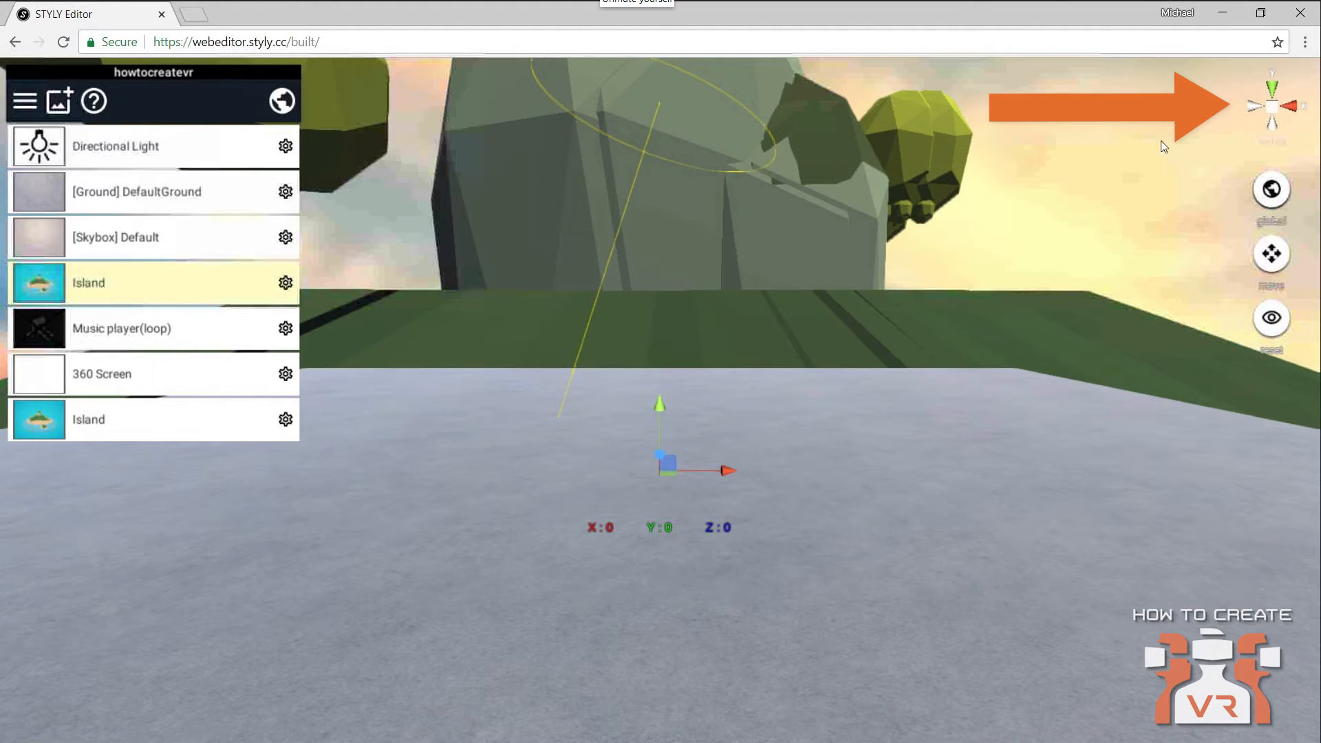
Step: Examine the scene around the selected Island along different axes, at different distances and from an orbited angle
click(1270, 127)
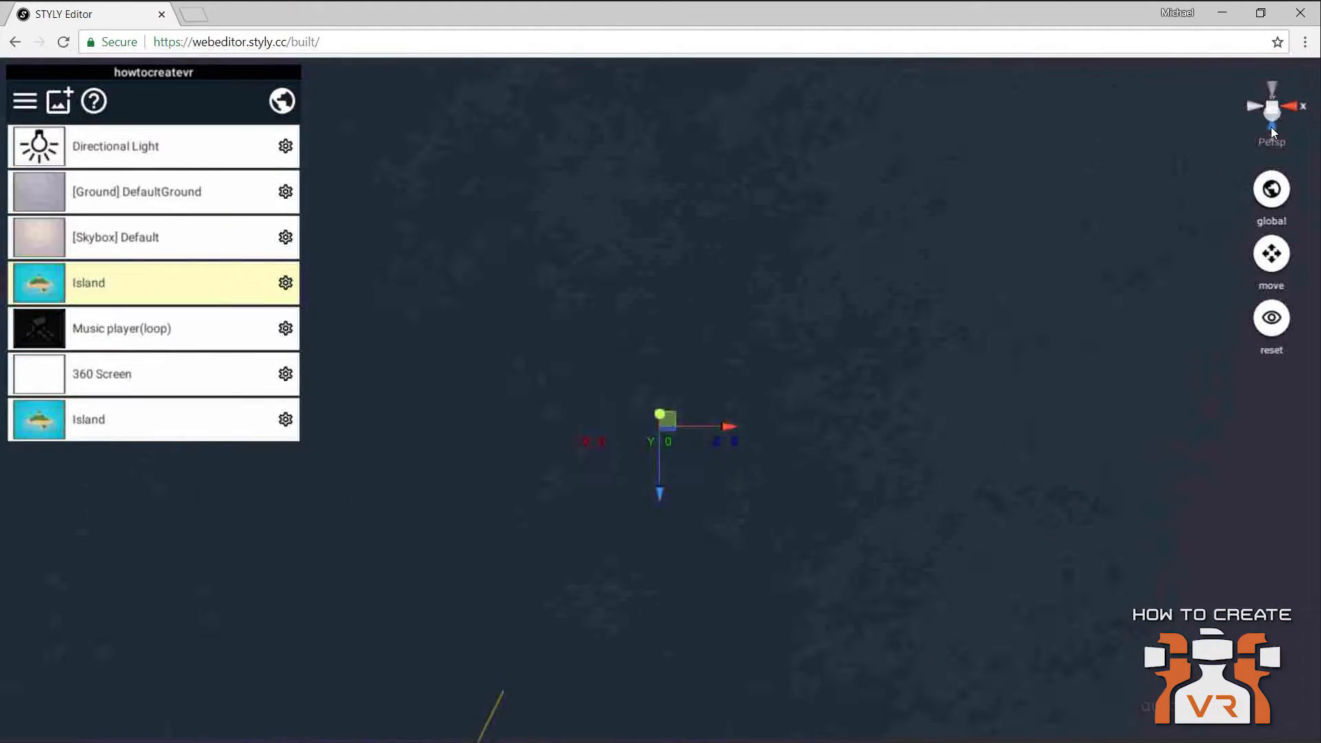
click(1257, 110)
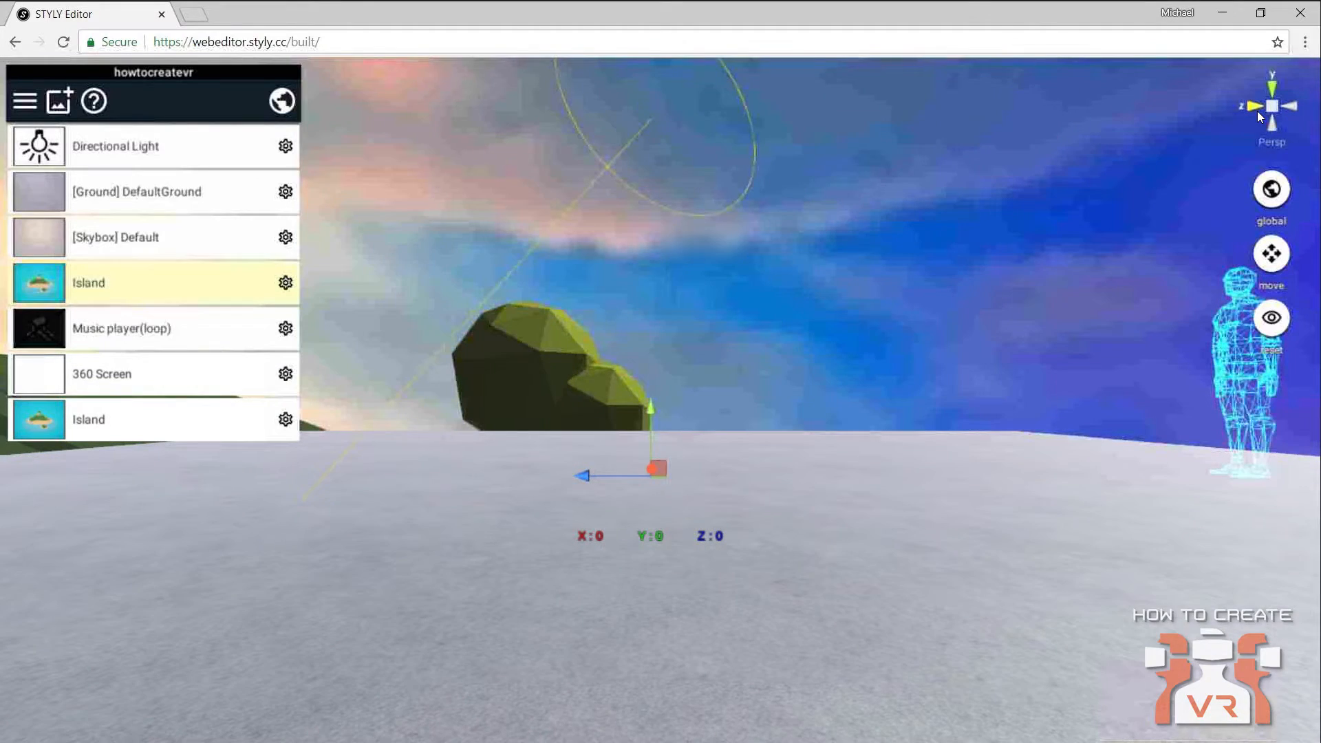
click(1257, 110)
click(1286, 108)
scroll(1147, 497, down, 6)
scroll(615, 383, up, 5)
mouse_move(612, 383)
middle_down()
mouse_move(803, 391)
mouse_move(531, 388)
mouse_move(627, 371)
middle_up()
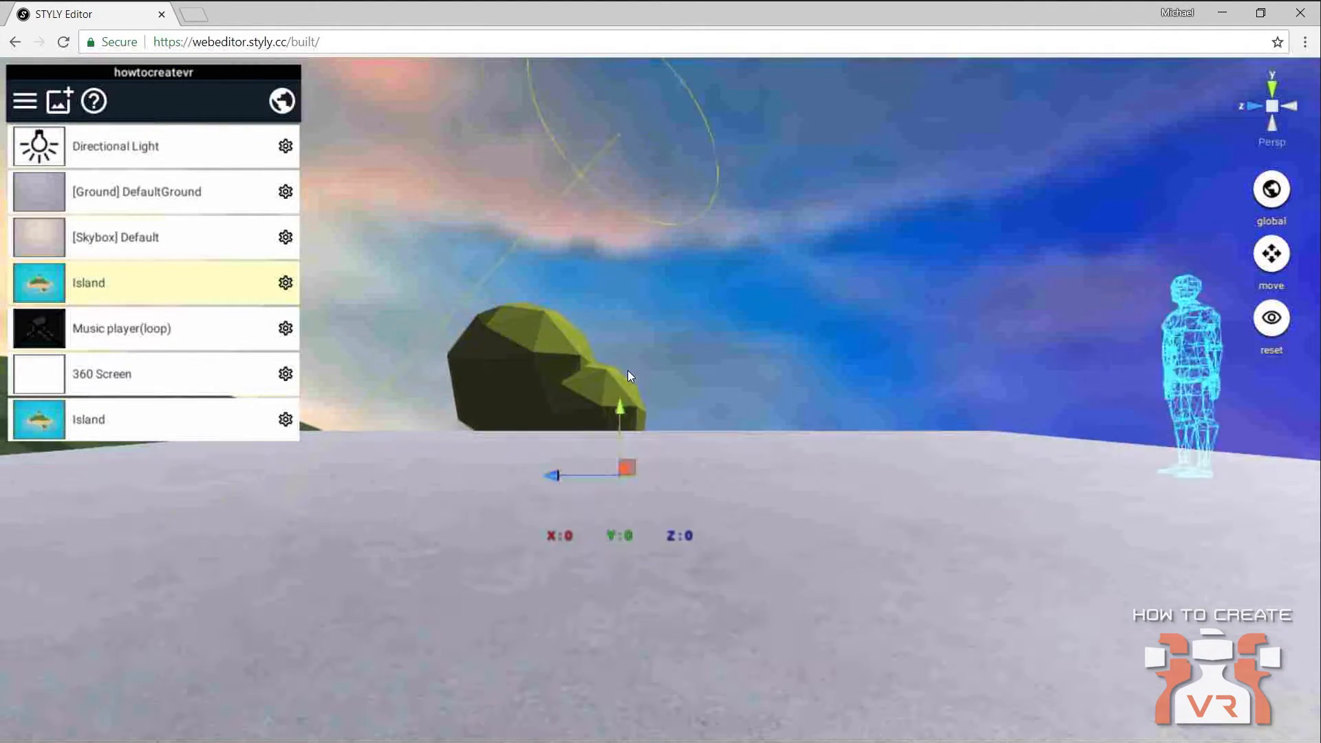
right_drag(522, 307, 413, 282)
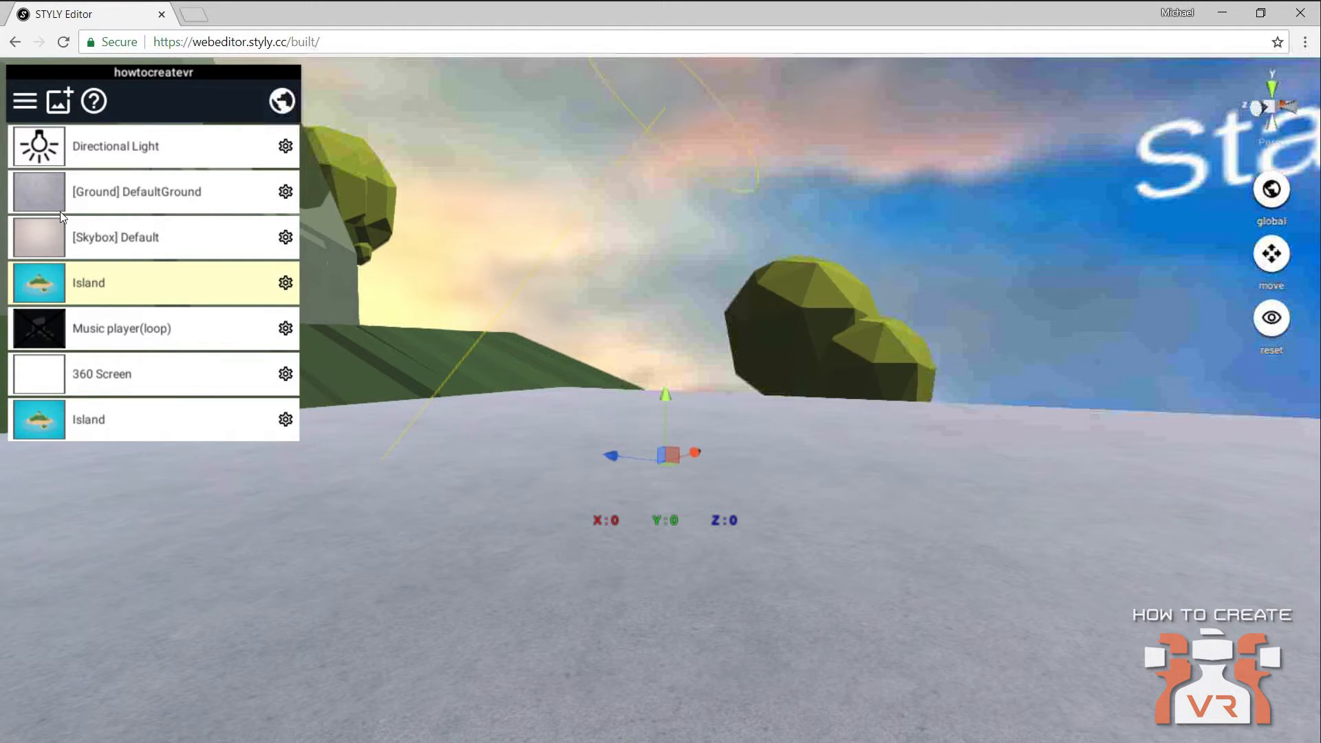
Step: Open the help overview, read its shortcuts for object, viewpoint and hierarchy operations, and try zooming out
click(94, 101)
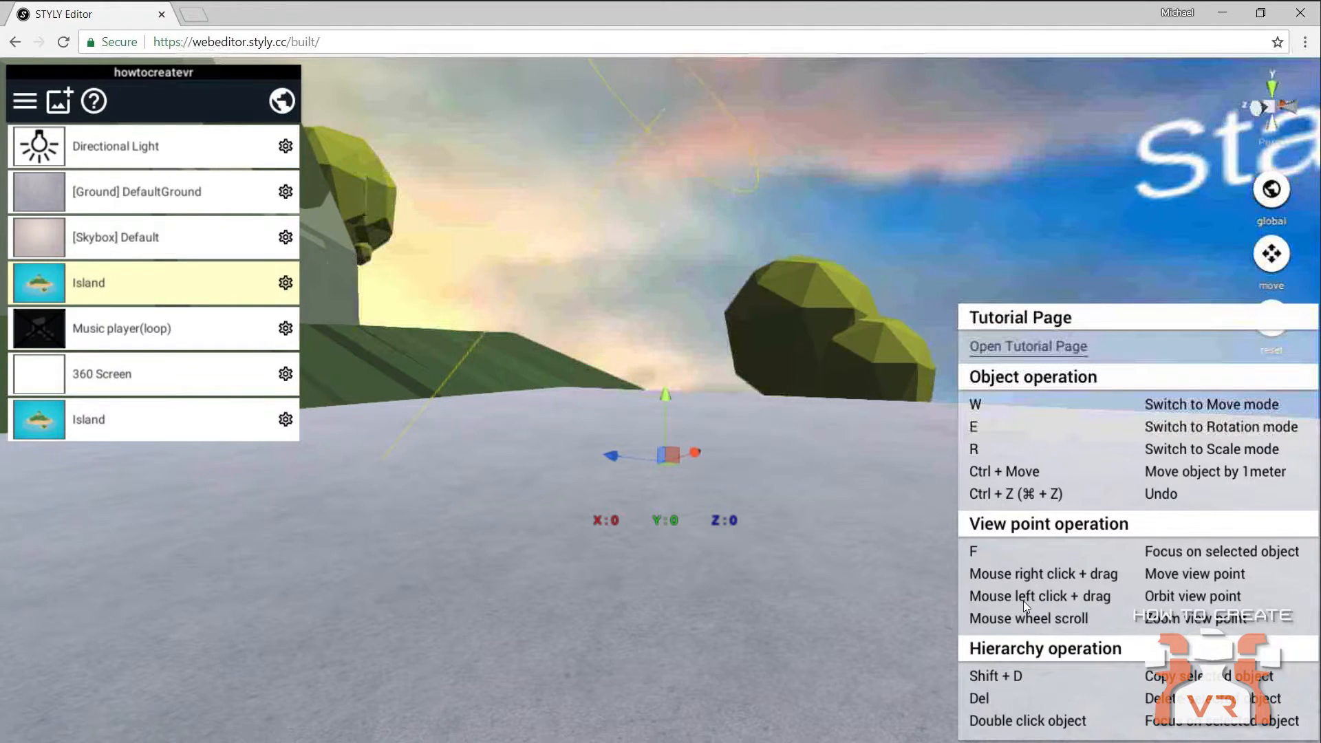
click(1009, 559)
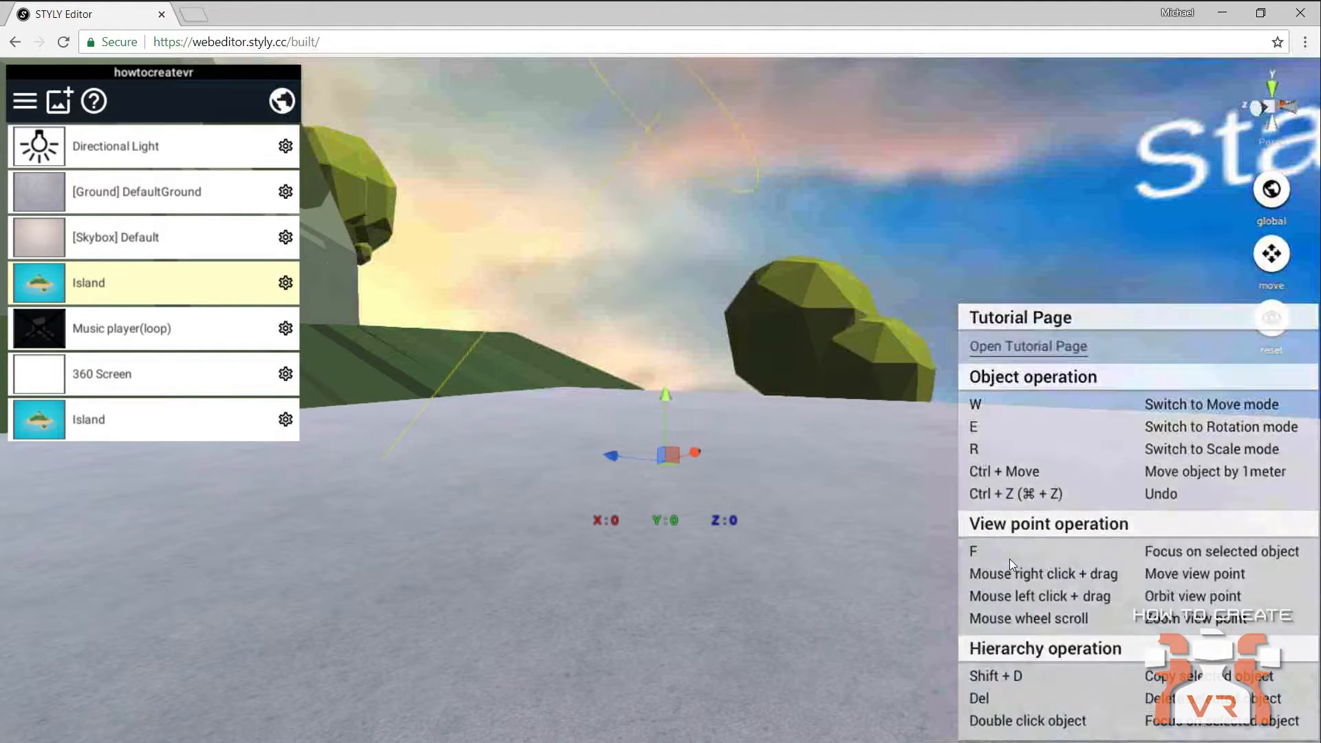
scroll(379, 318, down, 3)
scroll(378, 320, down, 3)
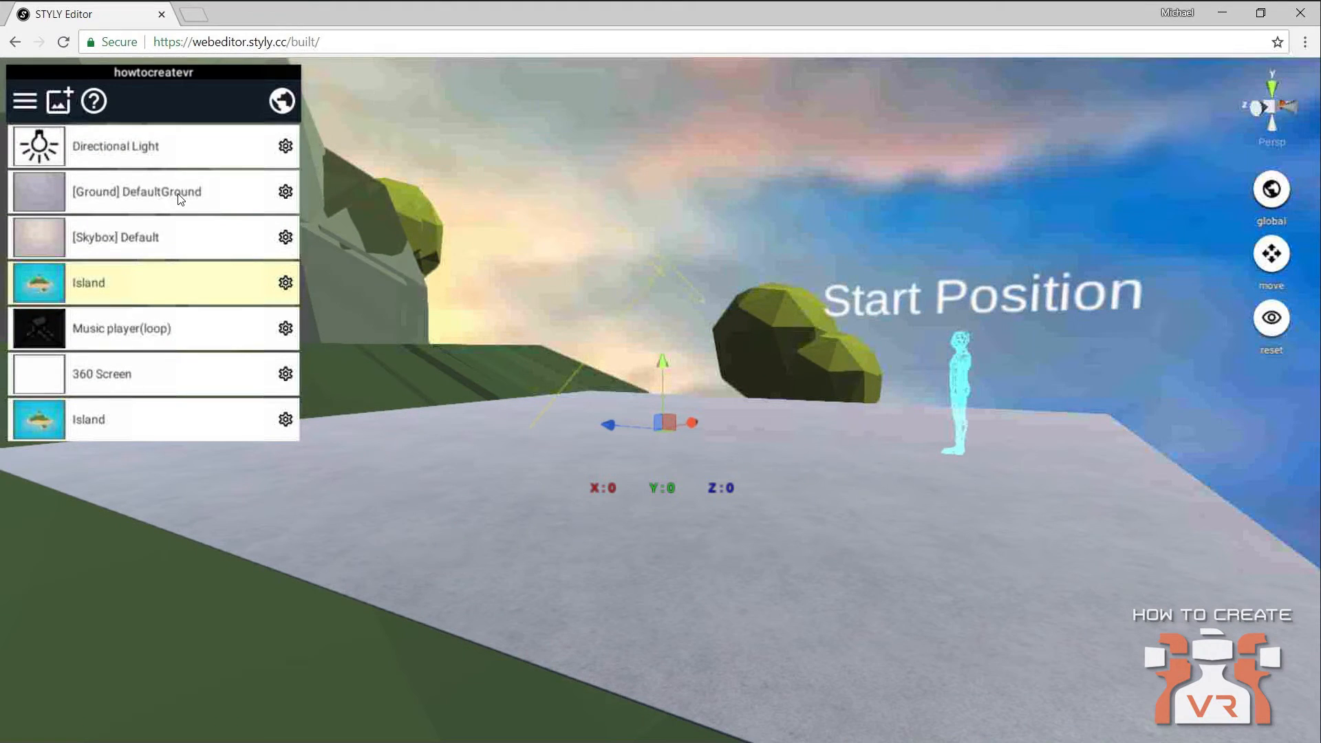
click(60, 104)
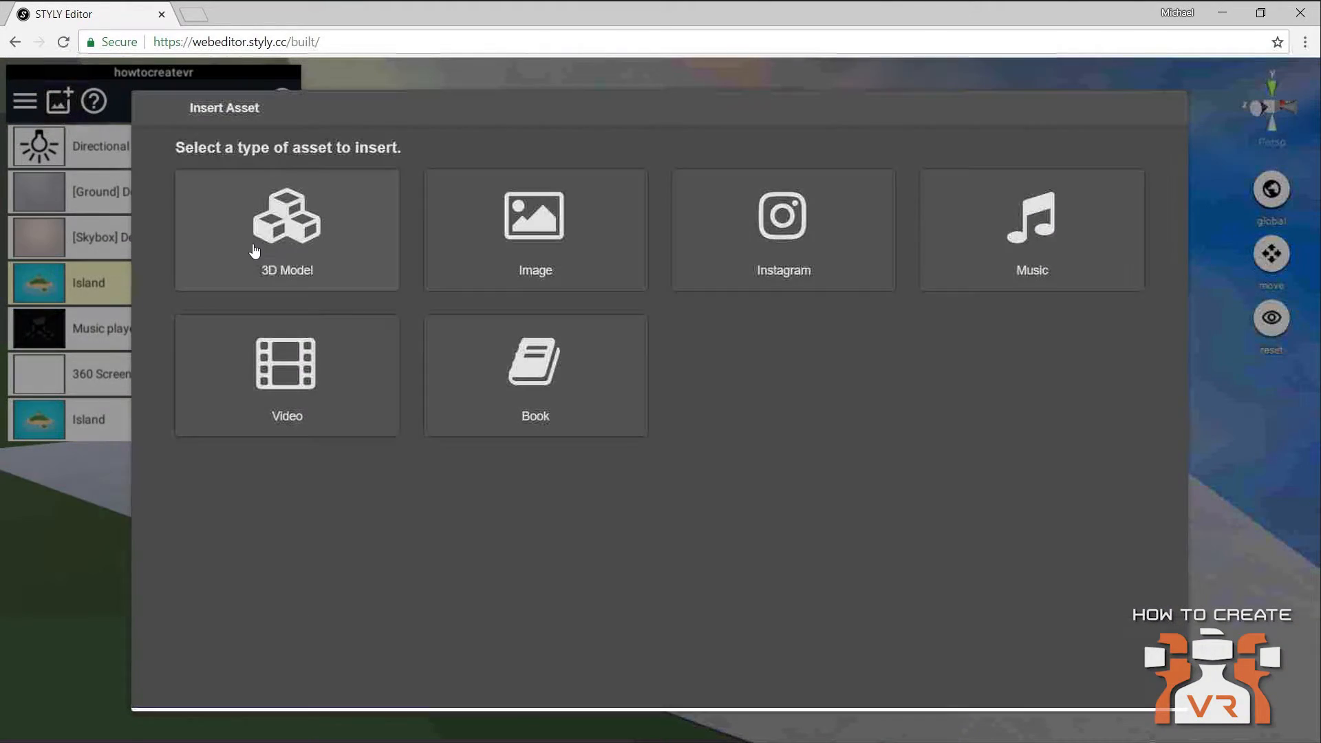
click(264, 240)
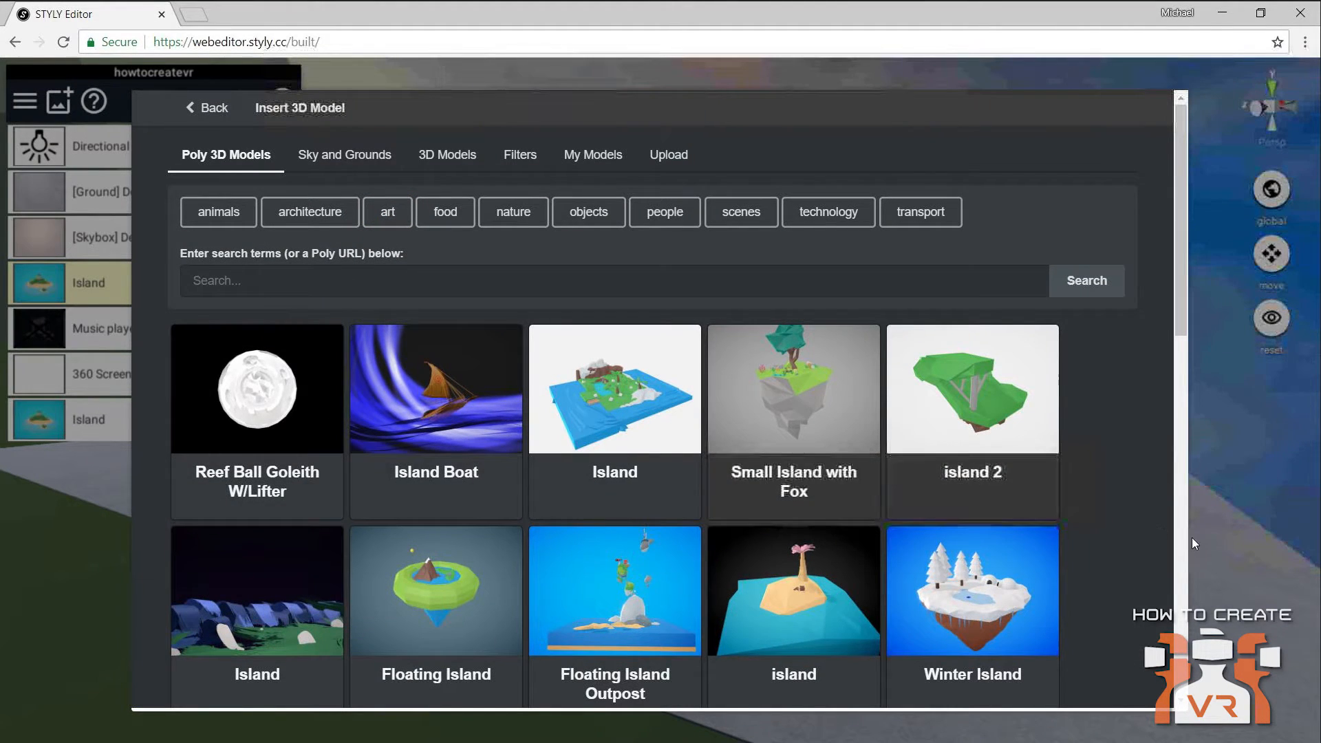
click(1211, 546)
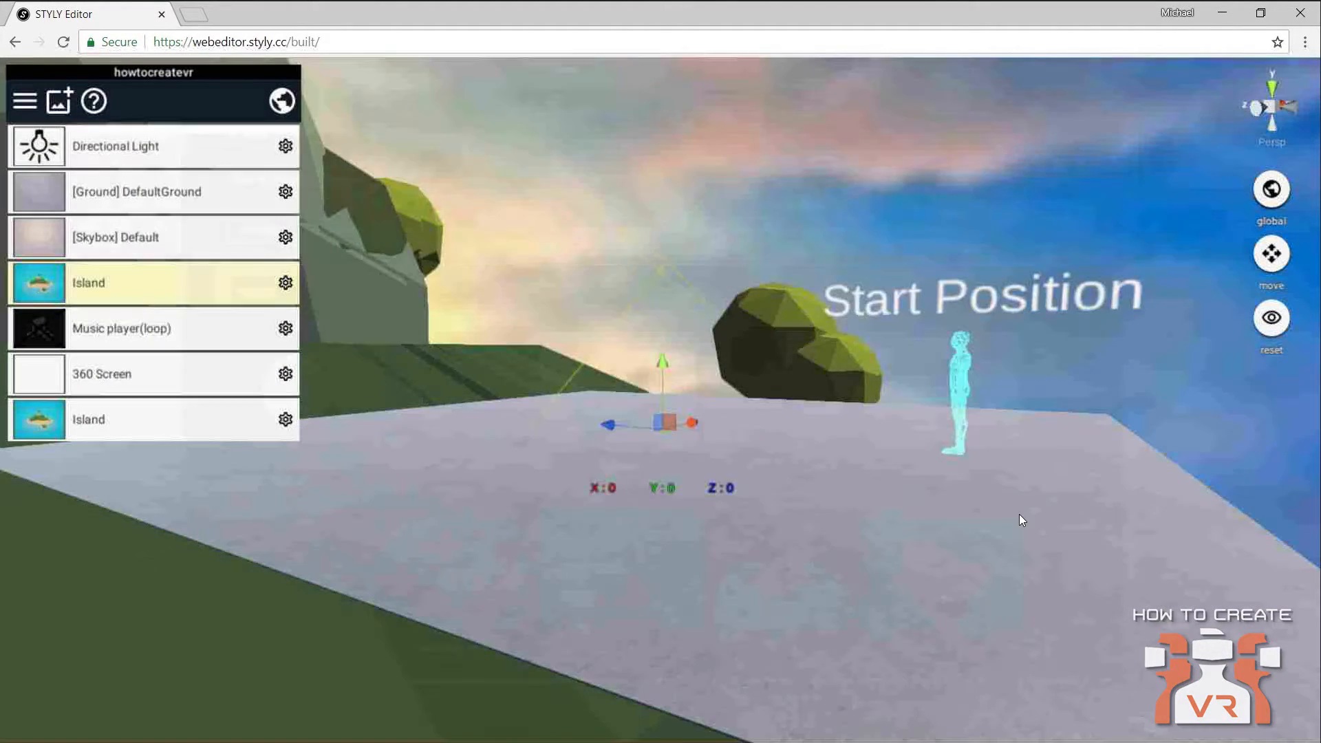
Step: Examine the Start Position figure and the surrounding ground up close, from a distance and from a low angle
scroll(456, 410, down, 3)
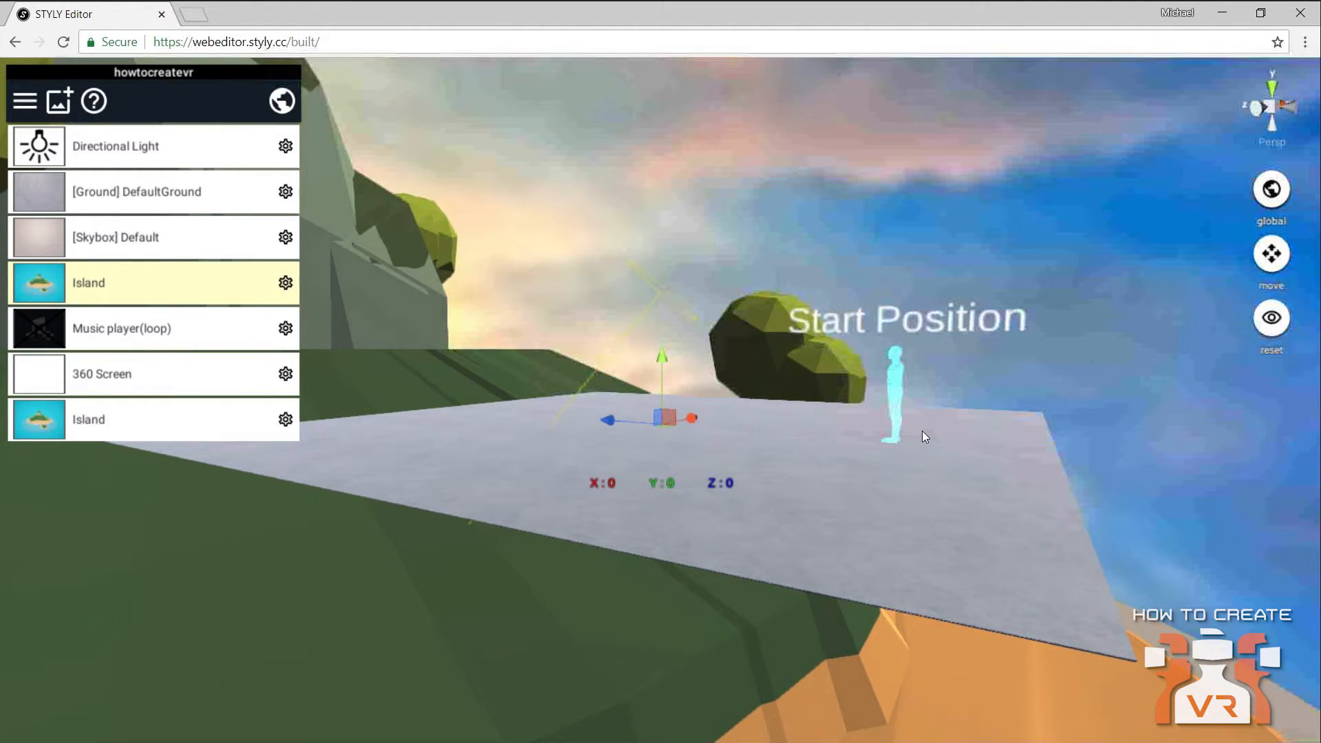
right_drag(879, 439, 828, 439)
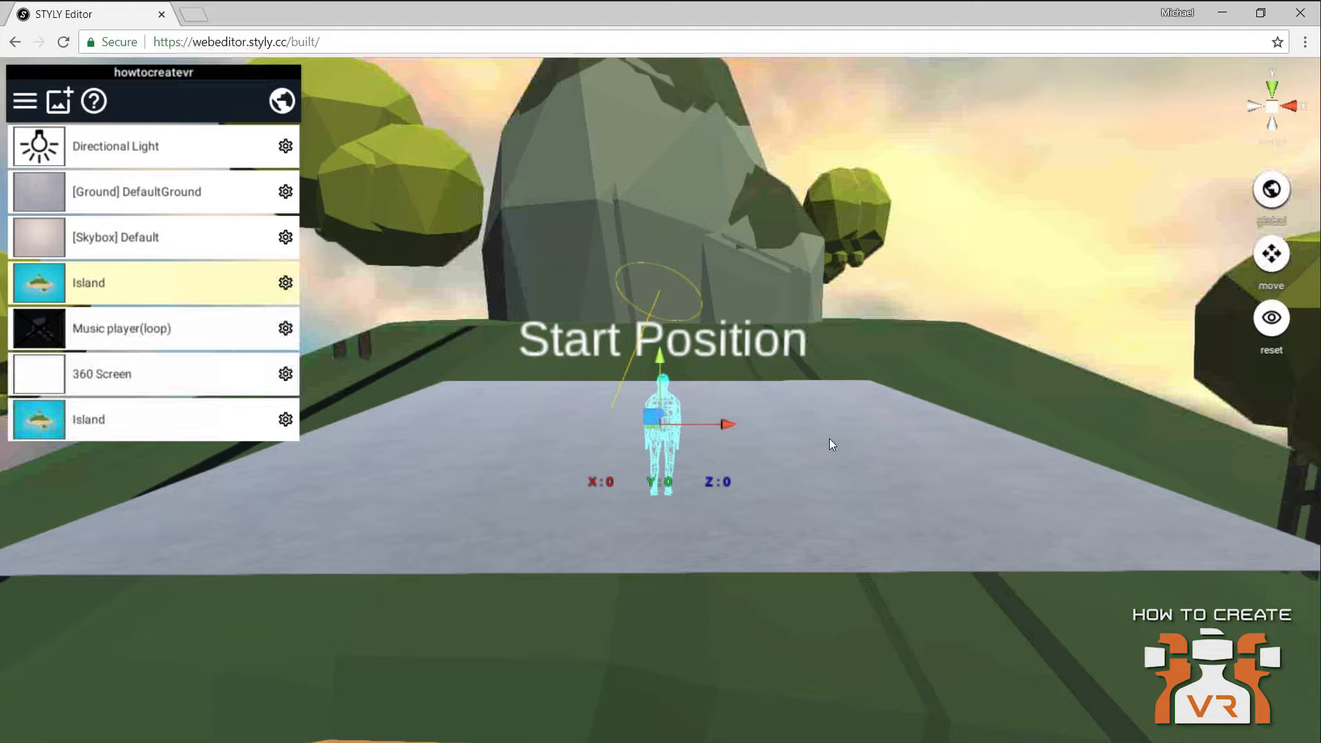
scroll(660, 467, up, 3)
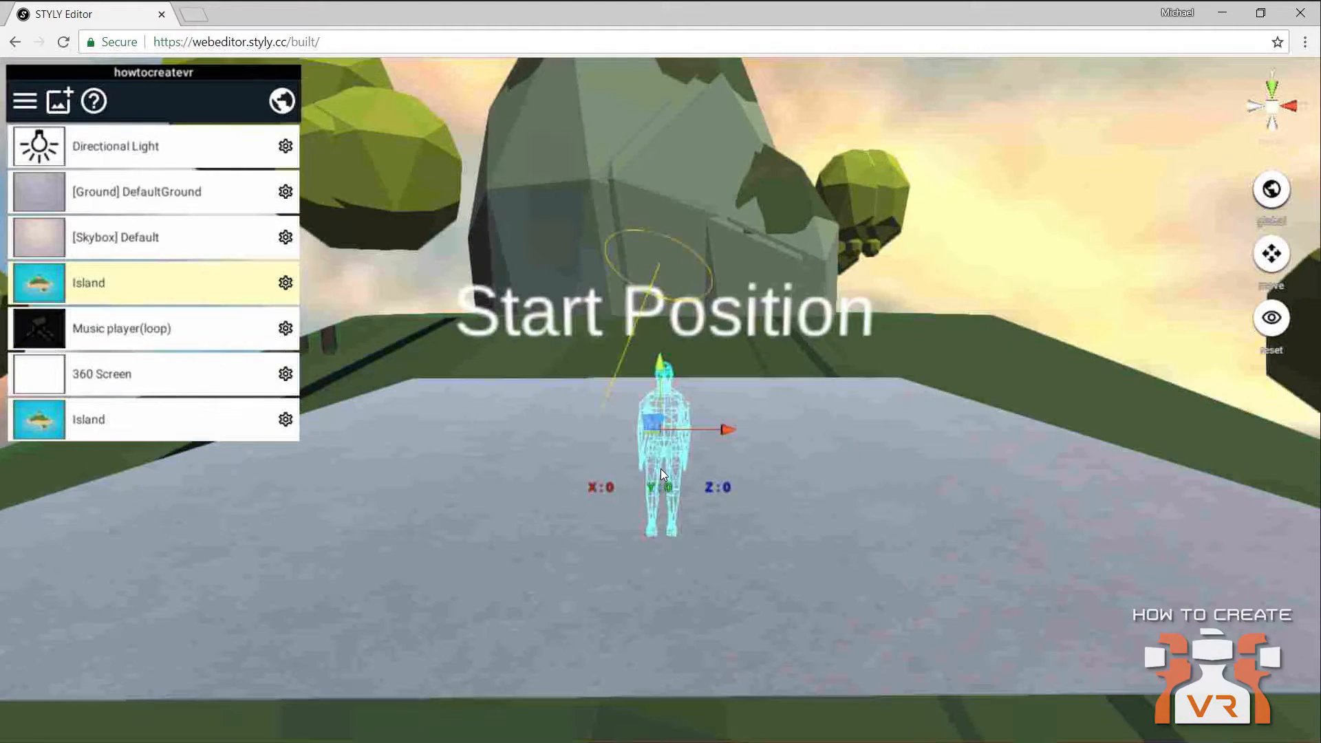
scroll(690, 502, up, 2)
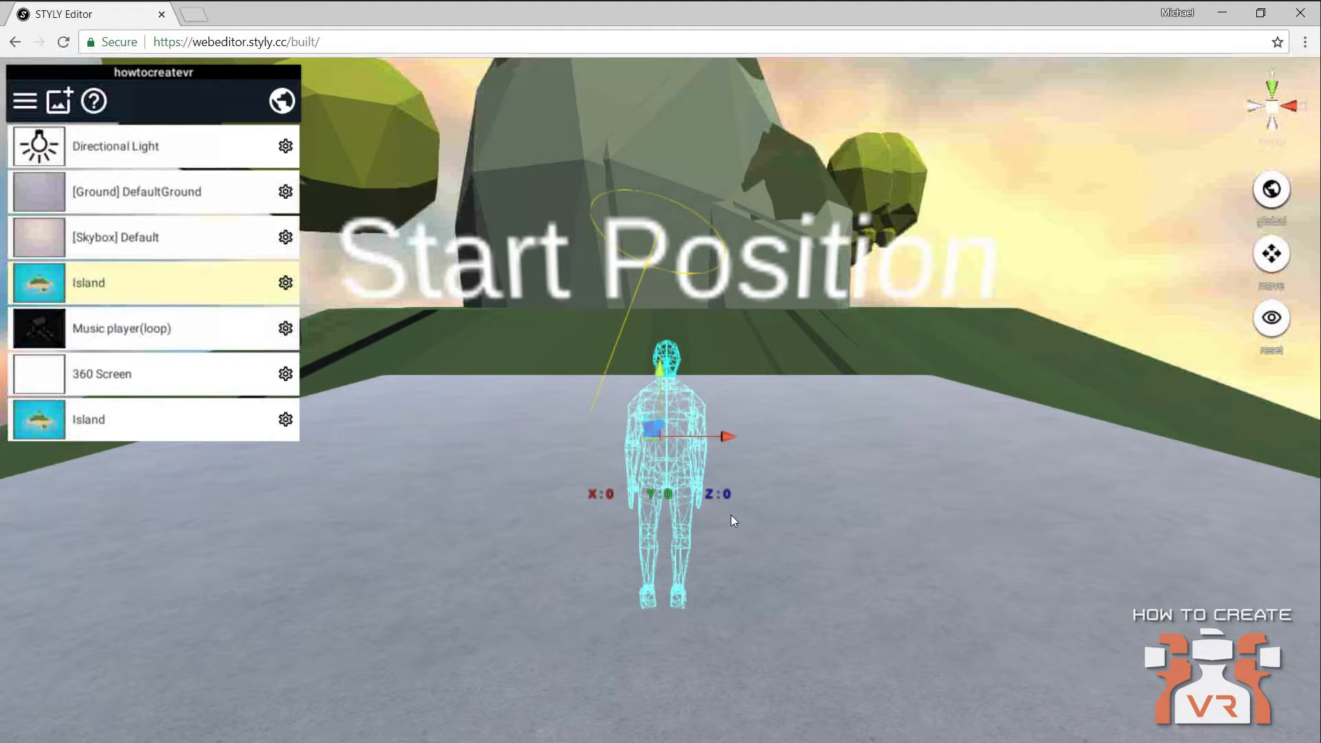
scroll(731, 514, up, 2)
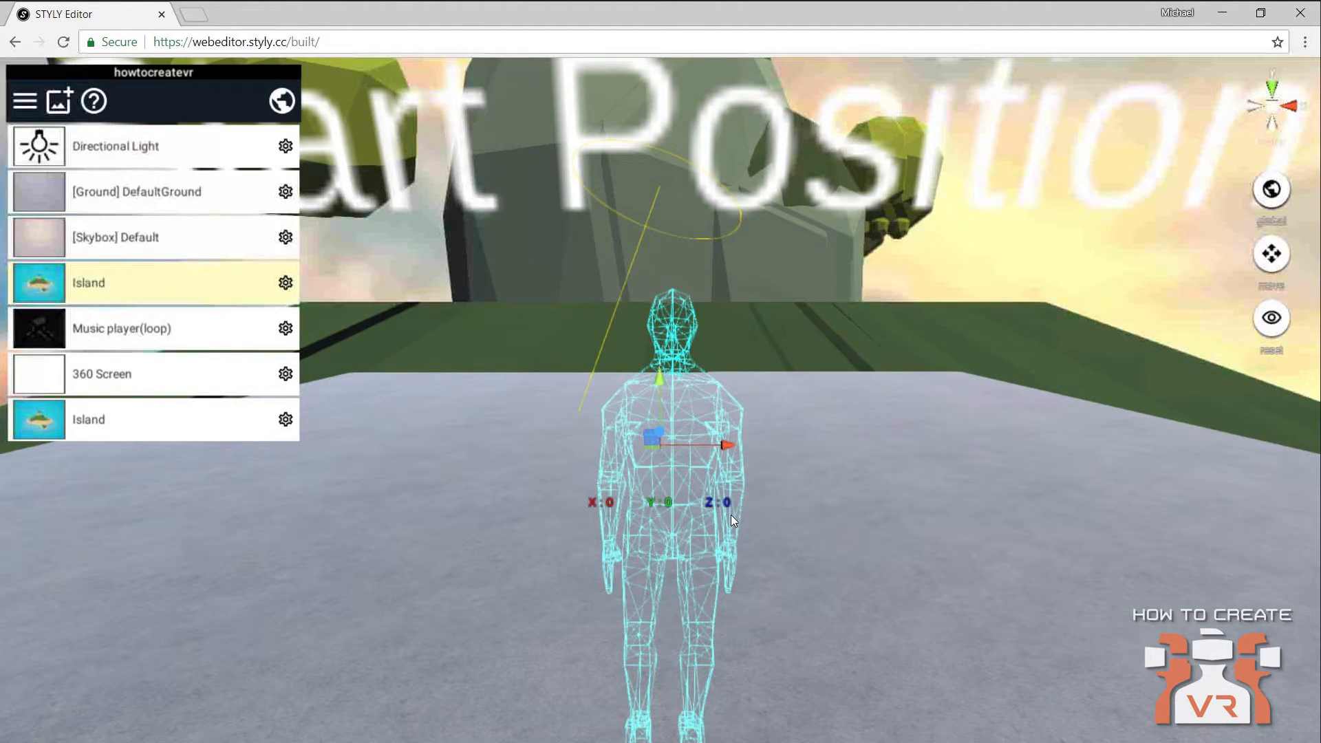
scroll(731, 521, up, 2)
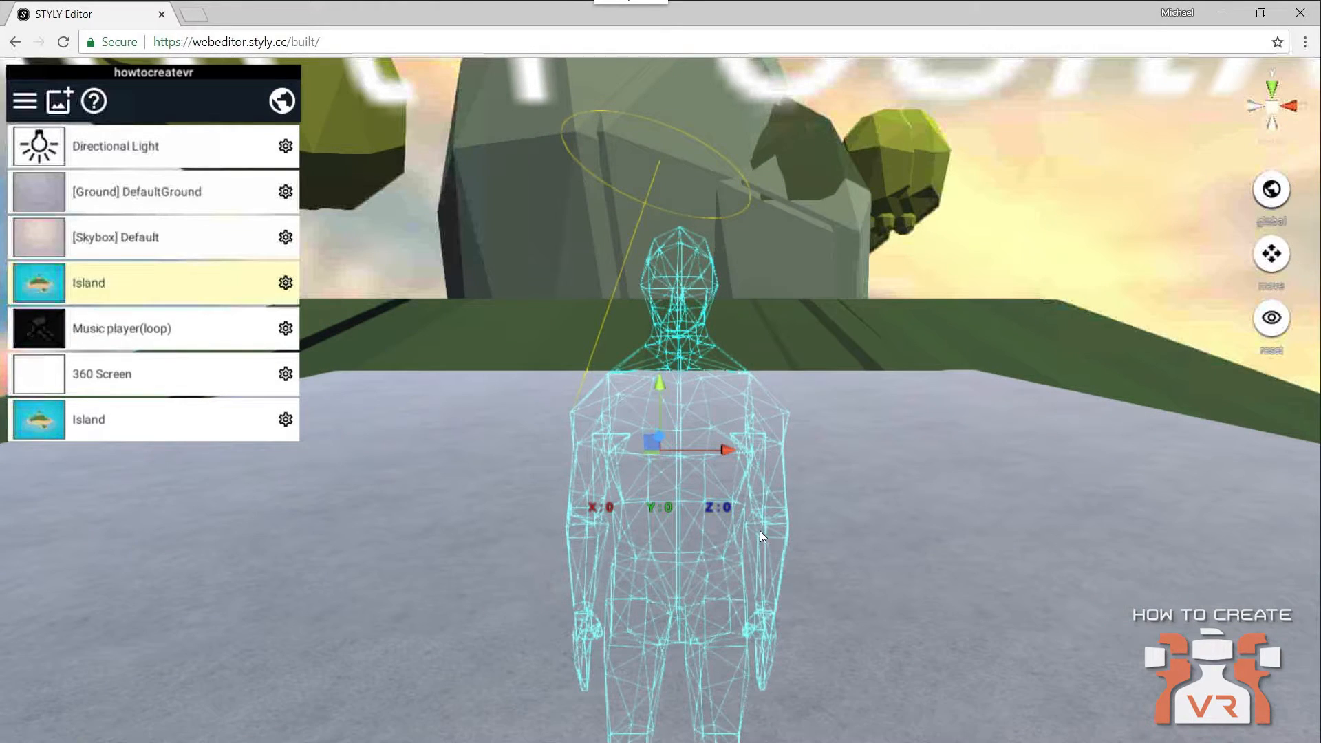
scroll(764, 531, up, 3)
click(784, 454)
middle_drag(783, 453, 782, 487)
right_drag(783, 482, 782, 457)
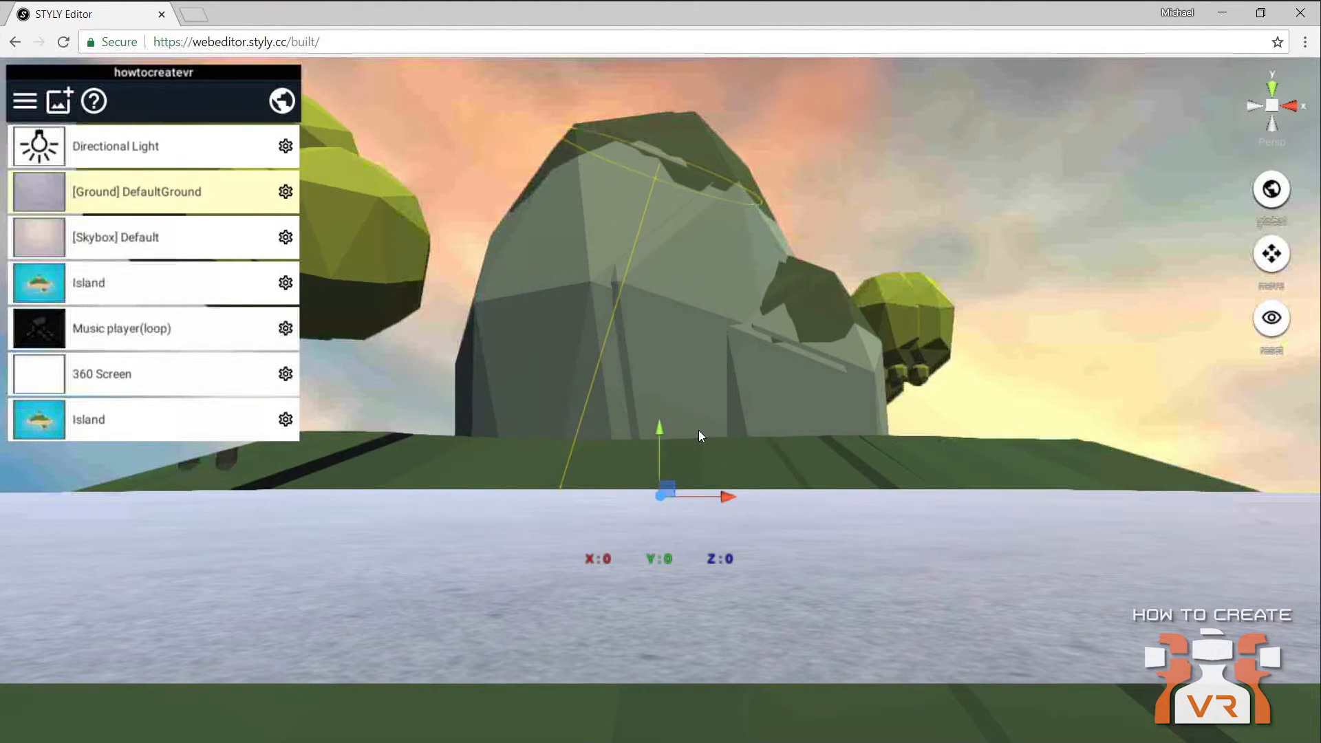
scroll(699, 433, down, 2)
right_drag(699, 354, 710, 395)
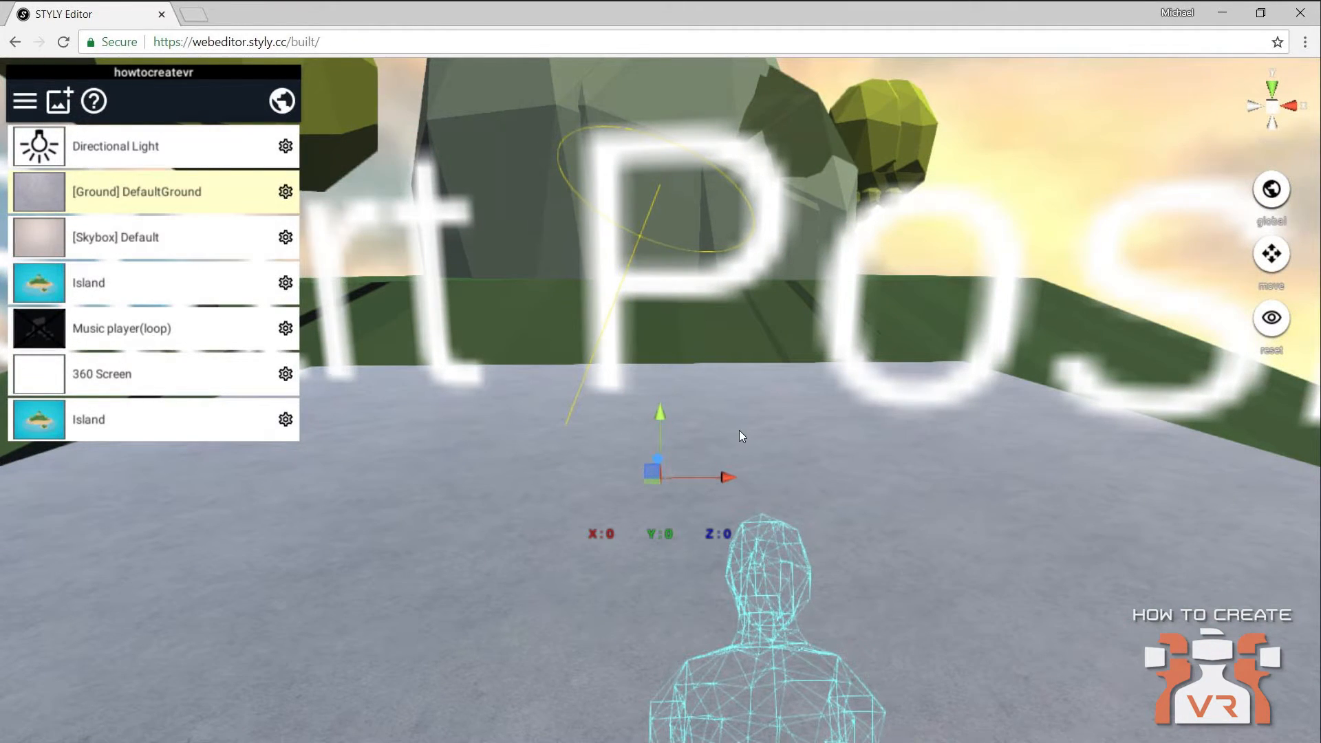
Step: Delete the [Ground] DefaultGround object from the scene
scroll(741, 430, down, 3)
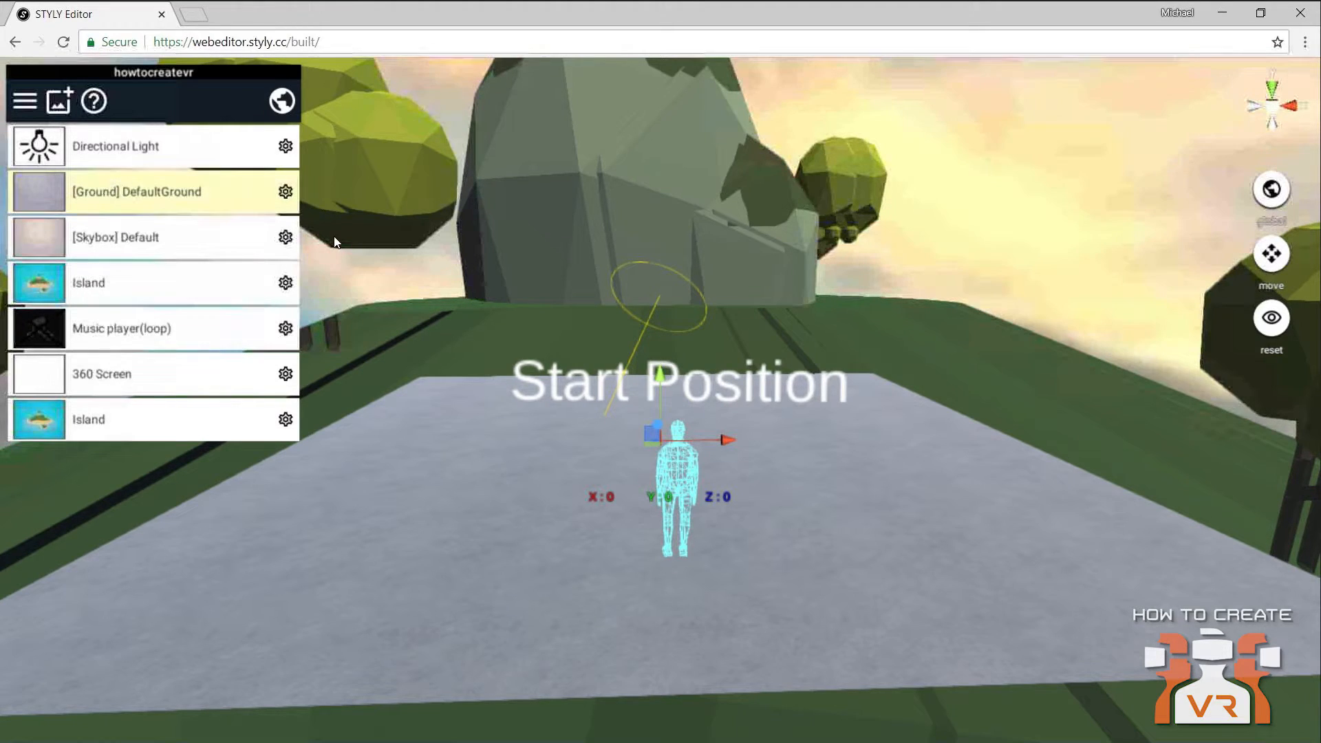
click(287, 197)
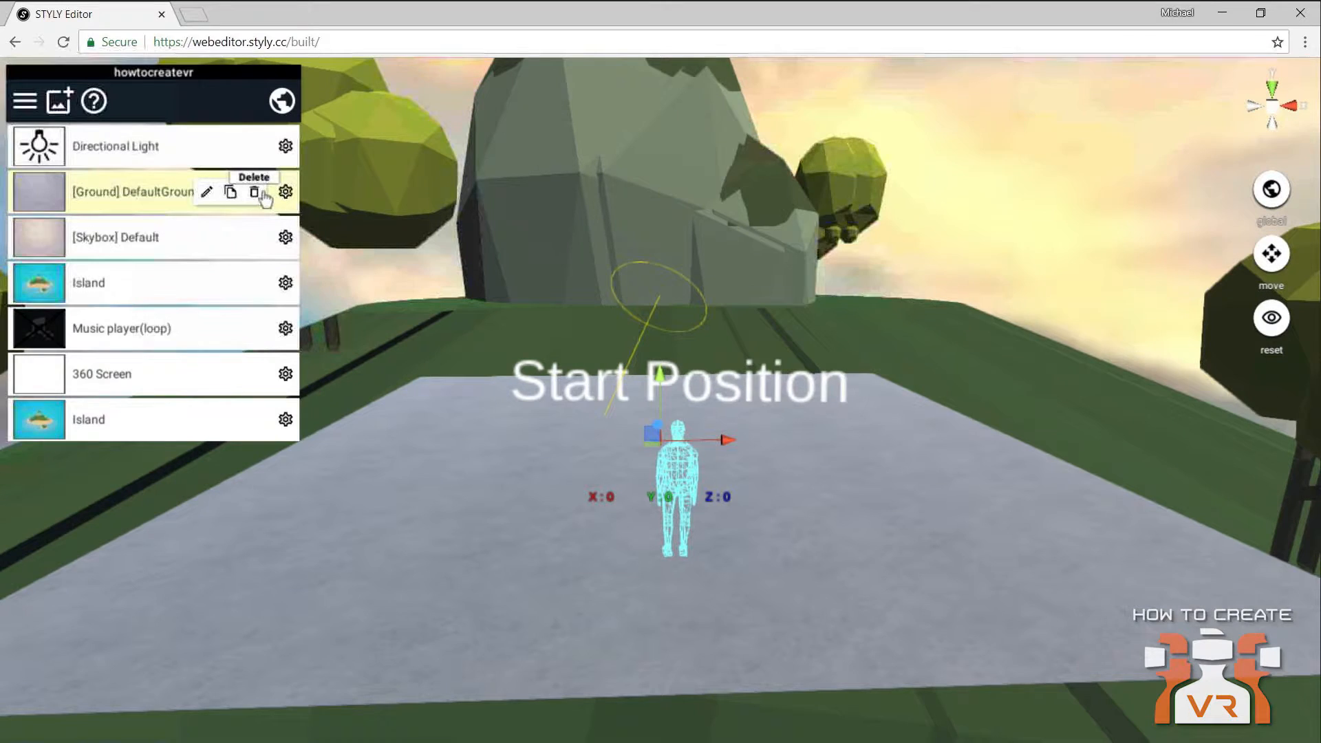
click(254, 193)
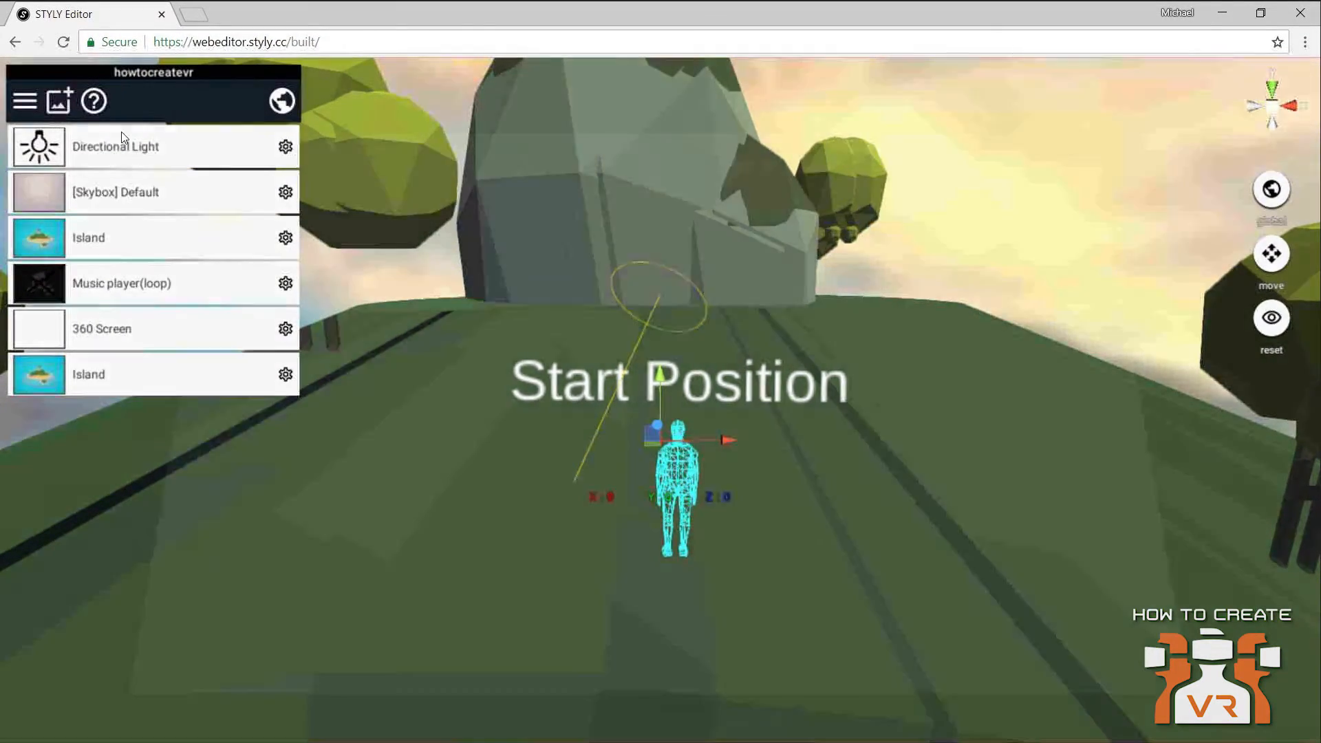
Step: Insert the Dog1 model from STYLY's preset 3D Models collection into the scene
click(59, 101)
click(325, 213)
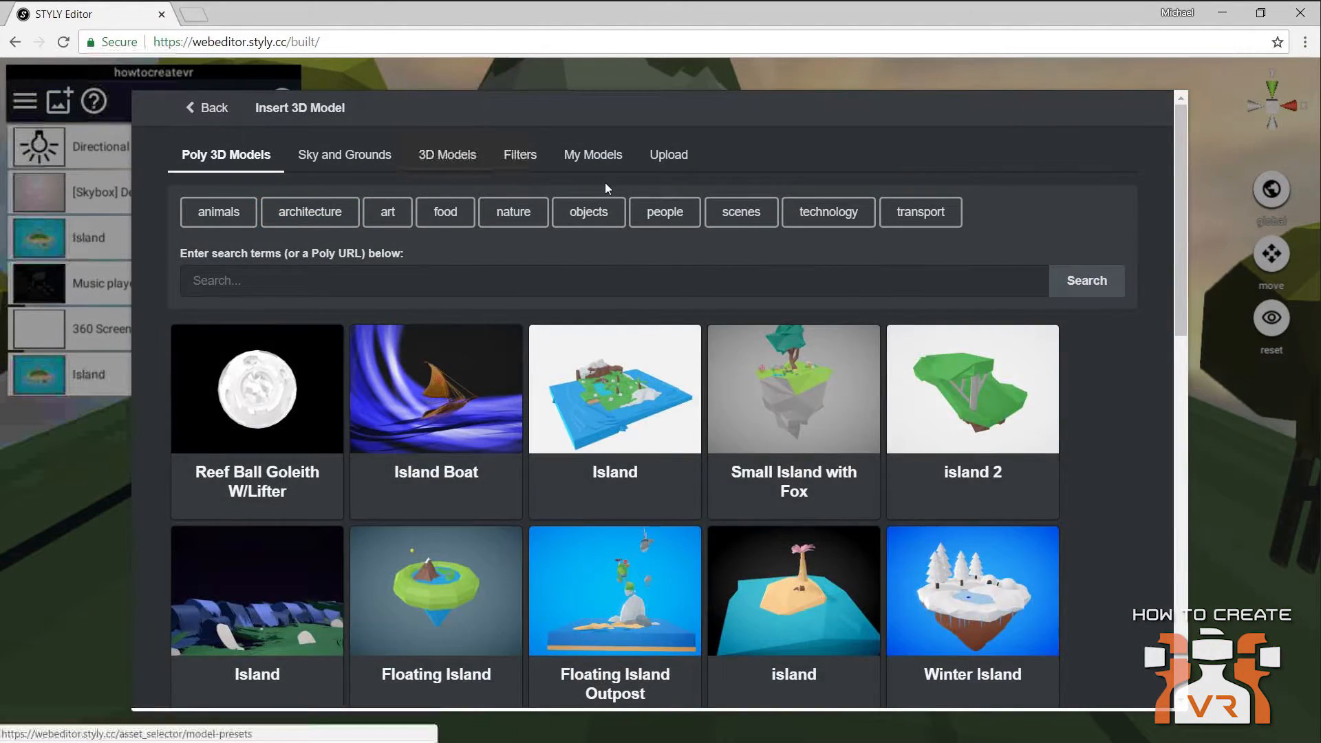
click(433, 161)
scroll(586, 386, down, 8)
scroll(586, 387, down, 20)
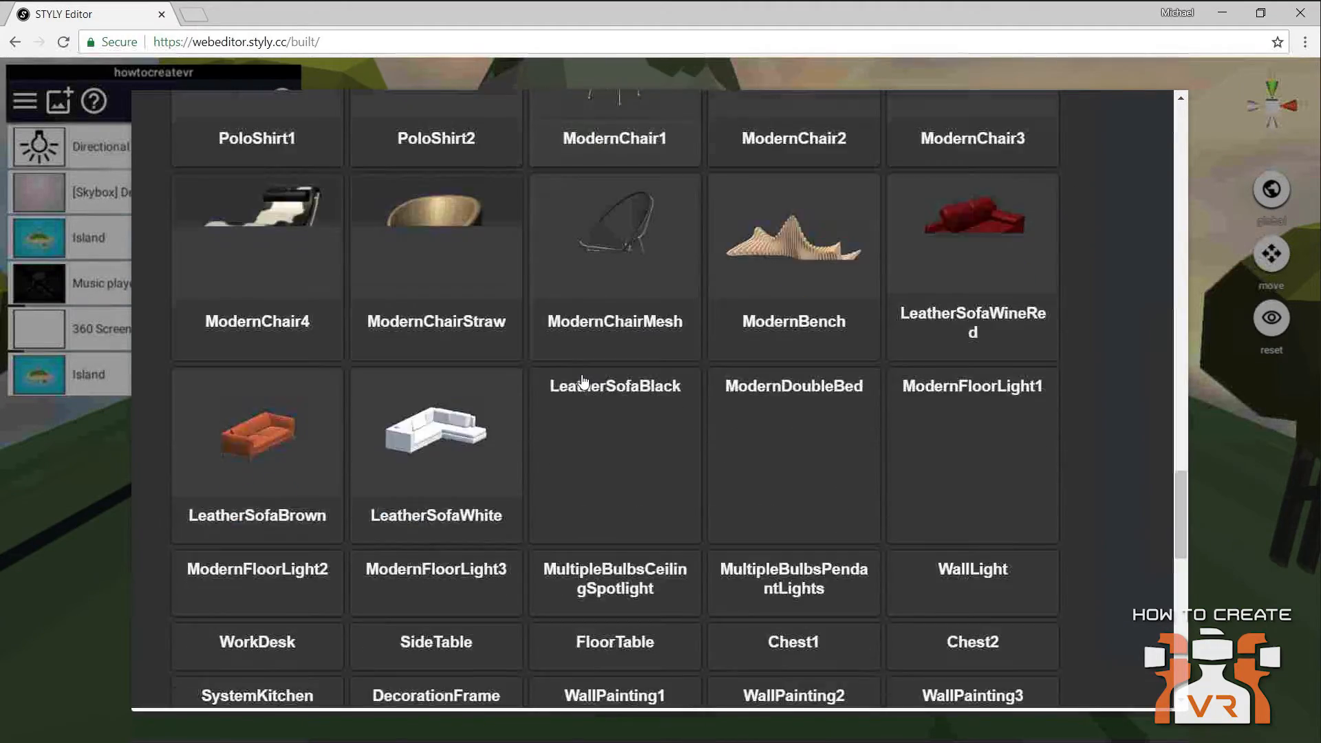
scroll(584, 380, down, 5)
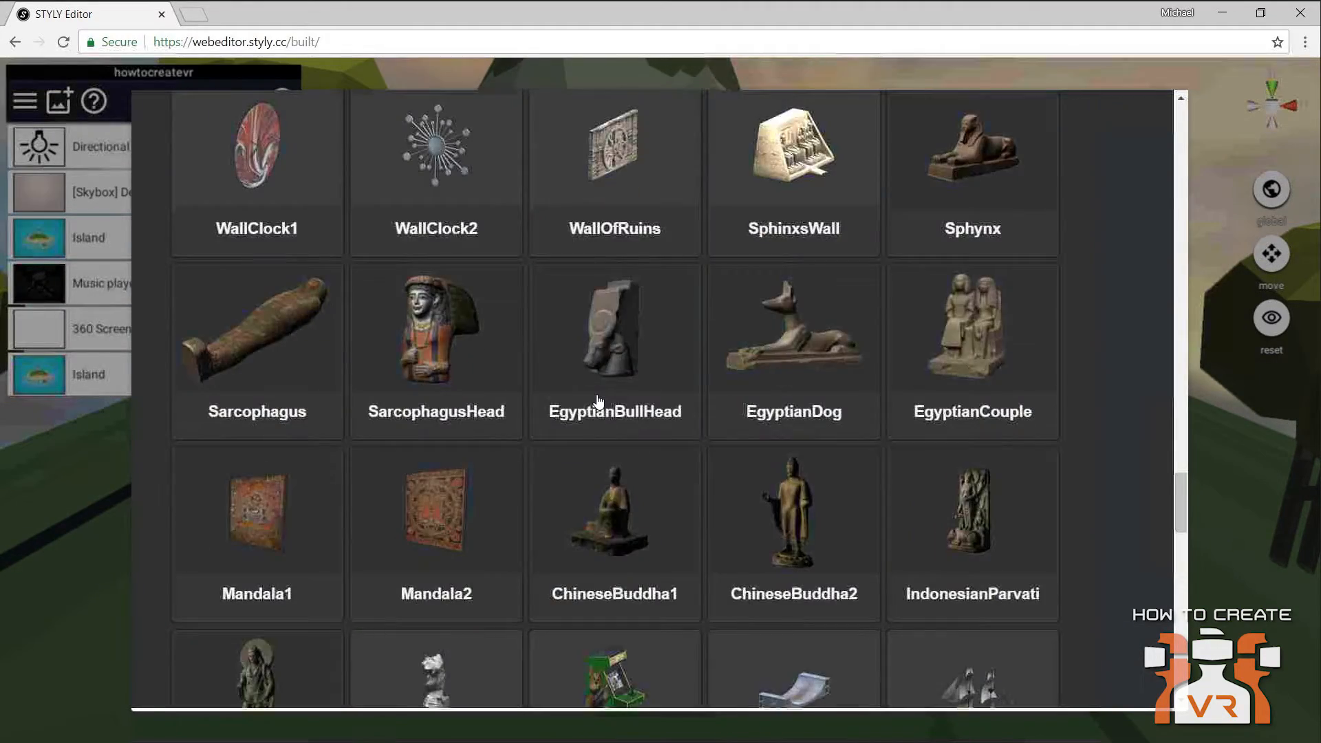
scroll(595, 403, down, 8)
scroll(595, 403, down, 7)
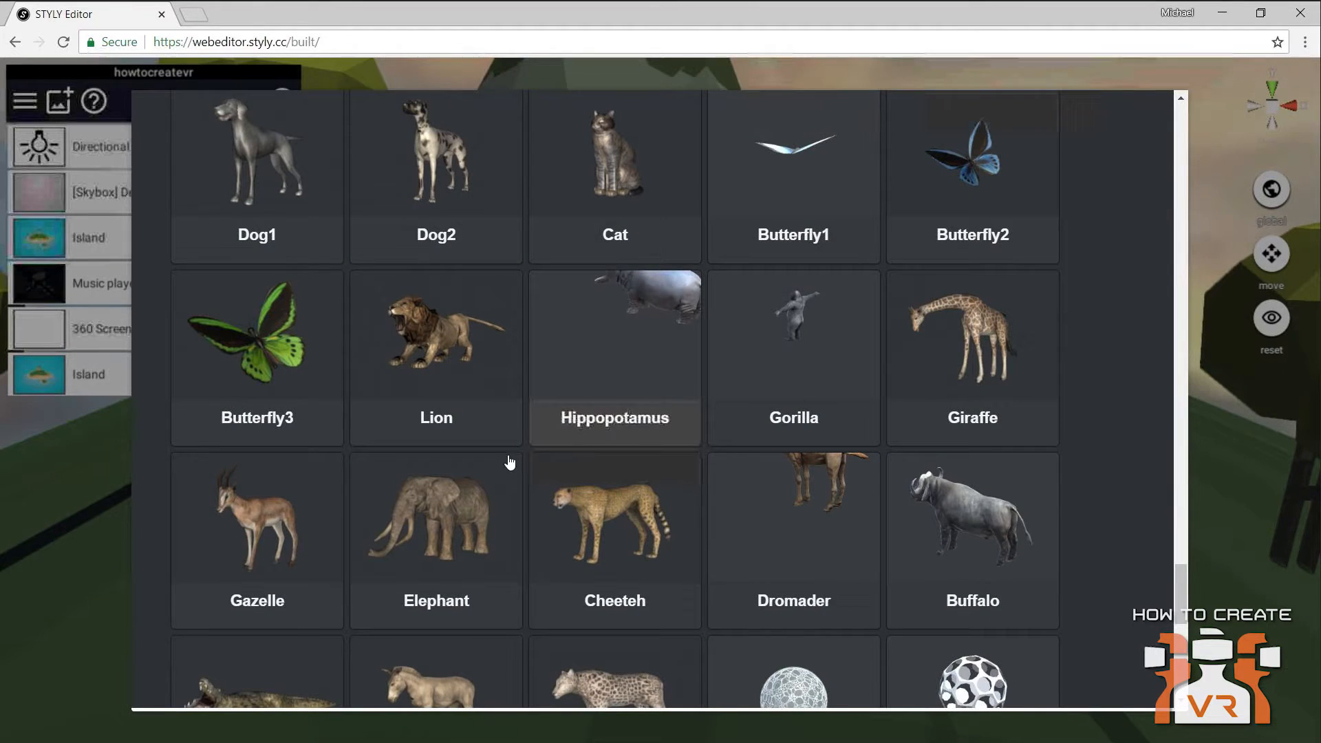
click(262, 165)
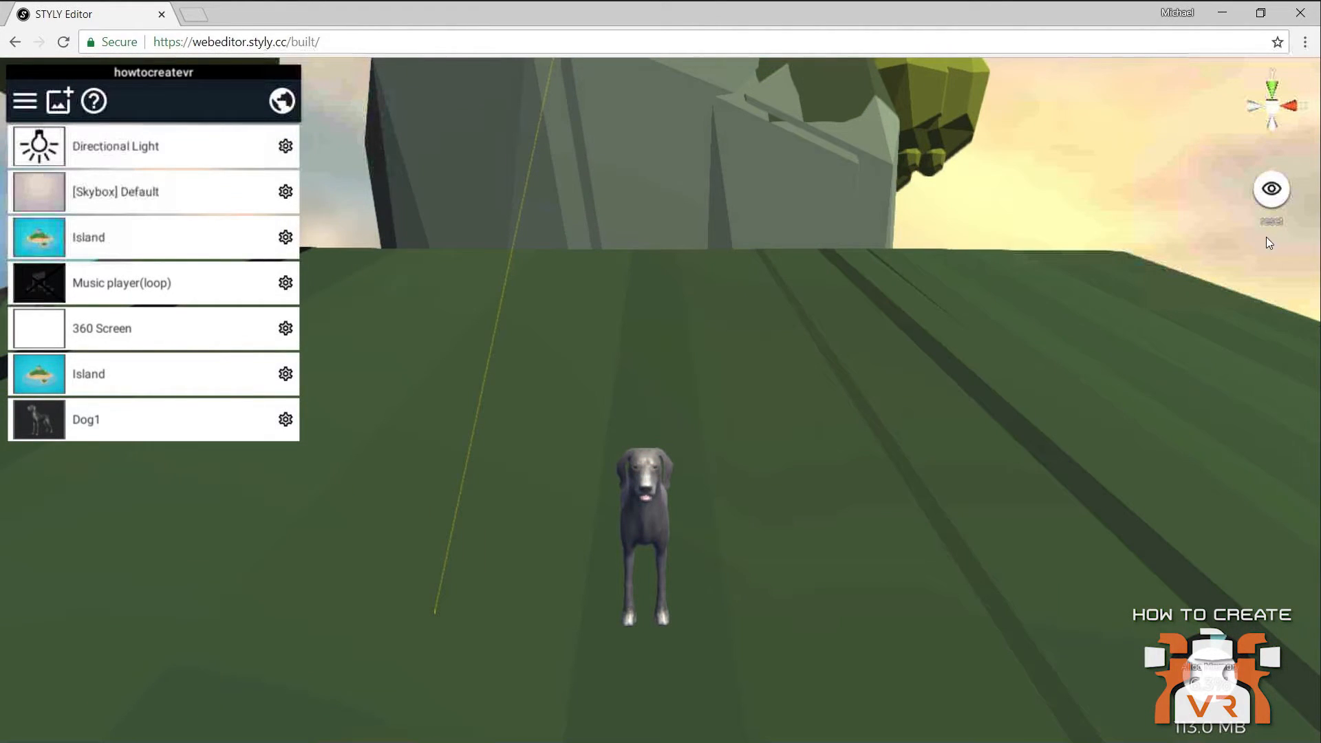
Step: Rotate the Dog1 model about its vertical axis, trying the global and local orientation modes
click(131, 421)
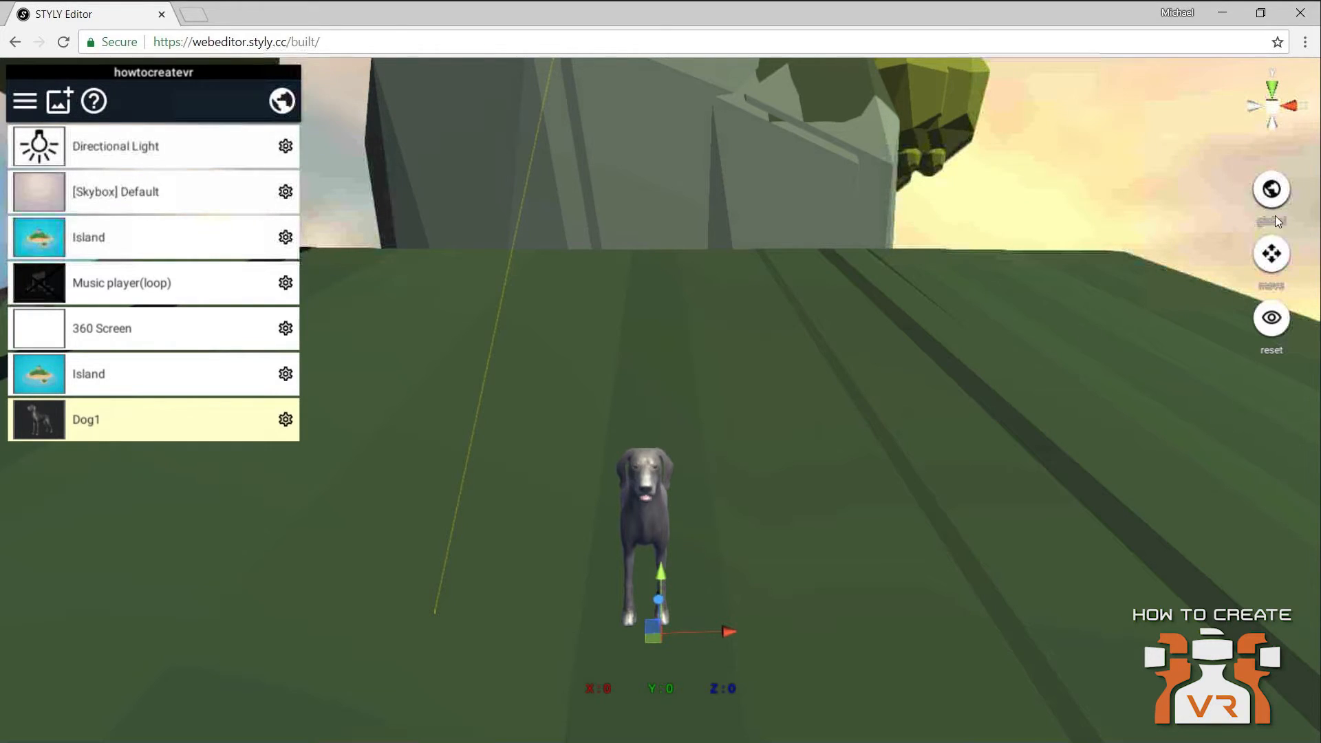
click(1271, 255)
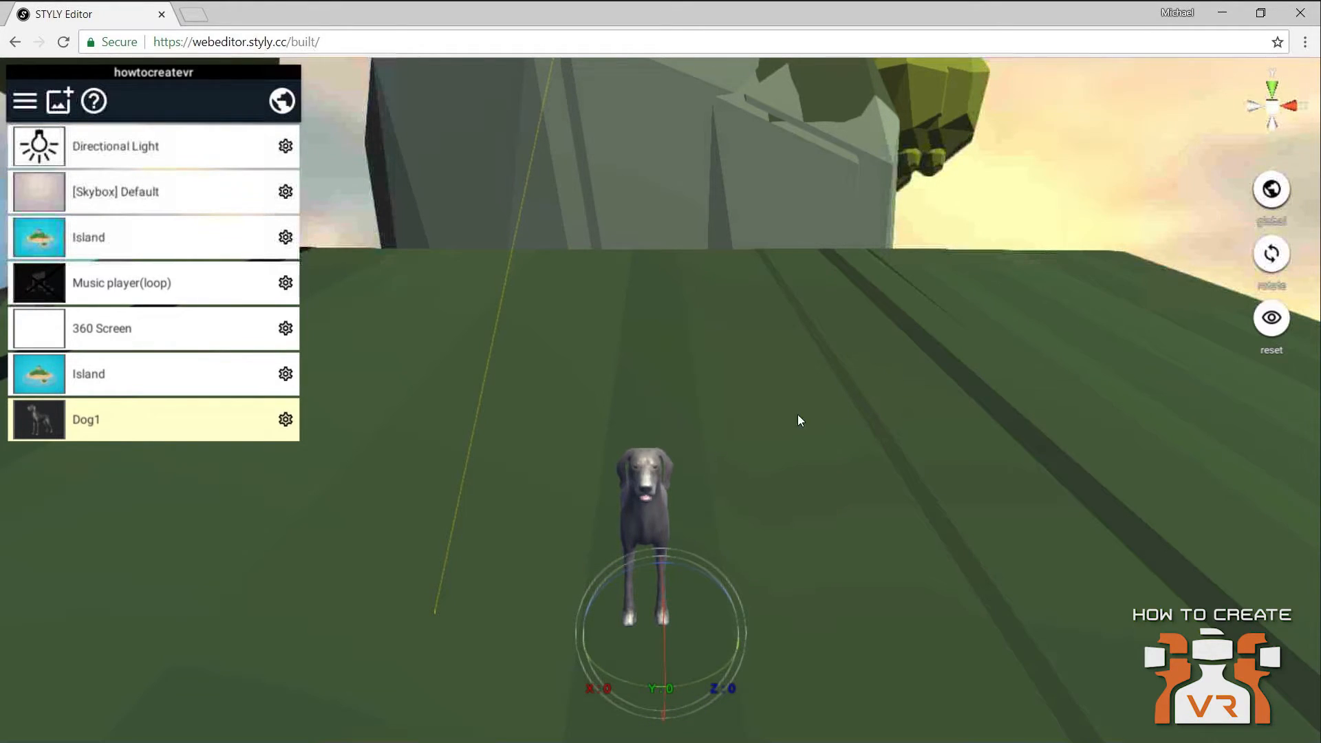
click(1270, 190)
click(1270, 189)
click(1270, 192)
mouse_move(703, 675)
mouse_down()
mouse_move(605, 690)
mouse_move(691, 676)
mouse_up()
click(1264, 198)
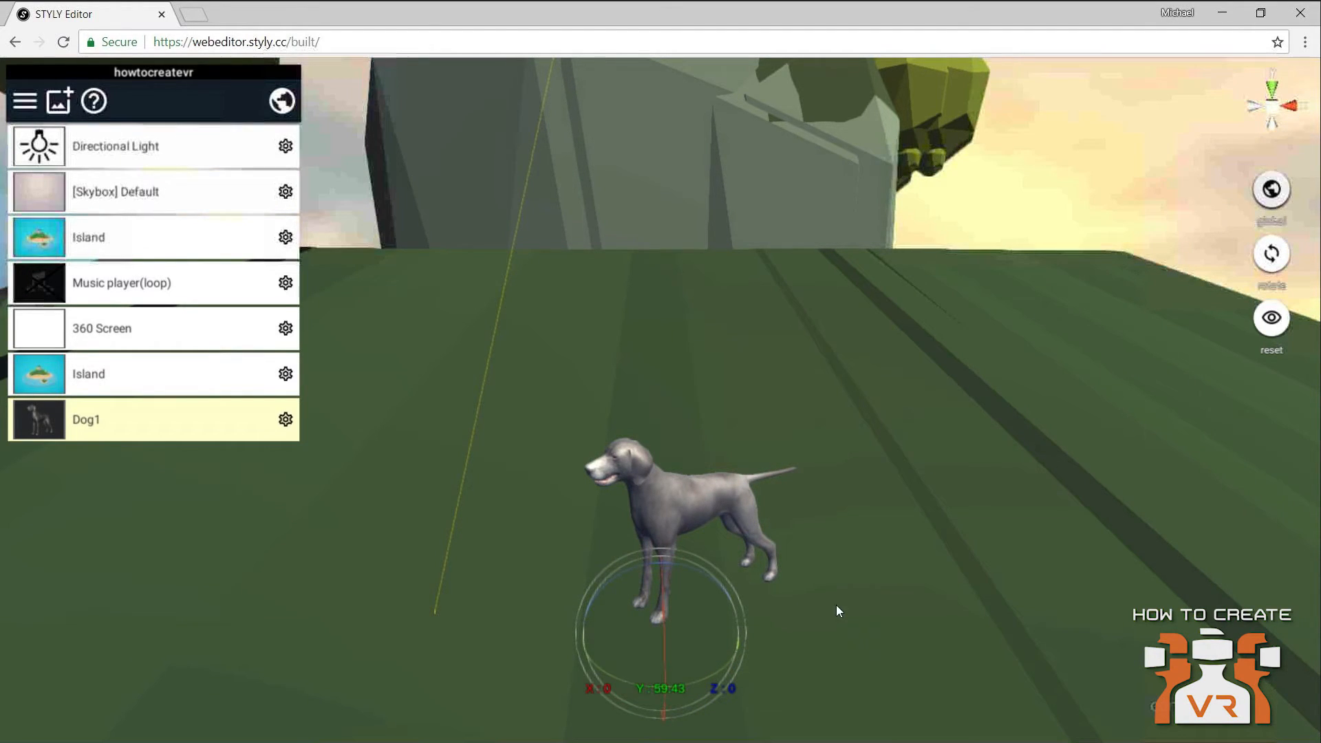
drag(708, 676, 753, 605)
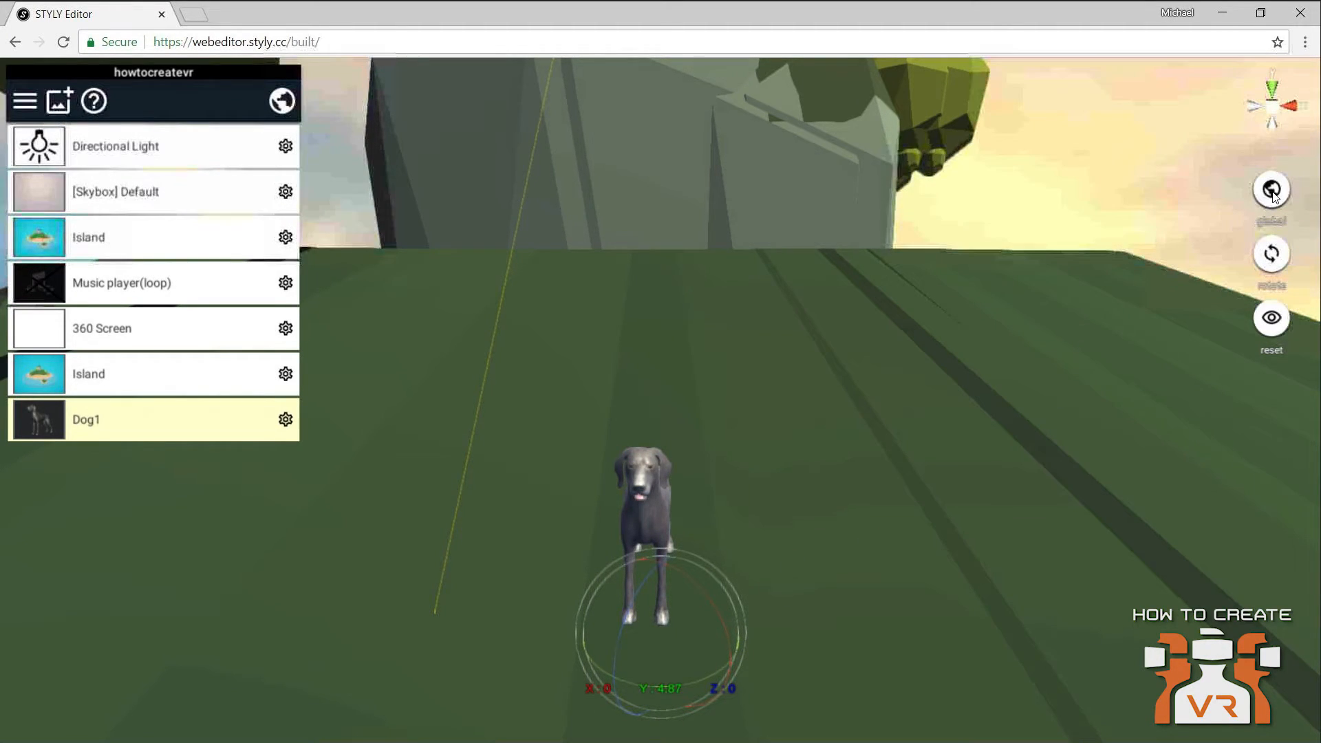
Step: Set the dog's Y rotation to 3.89 and tilt it in local mode to an X rotation of about 358
click(651, 688)
text(3.89)
key(Return)
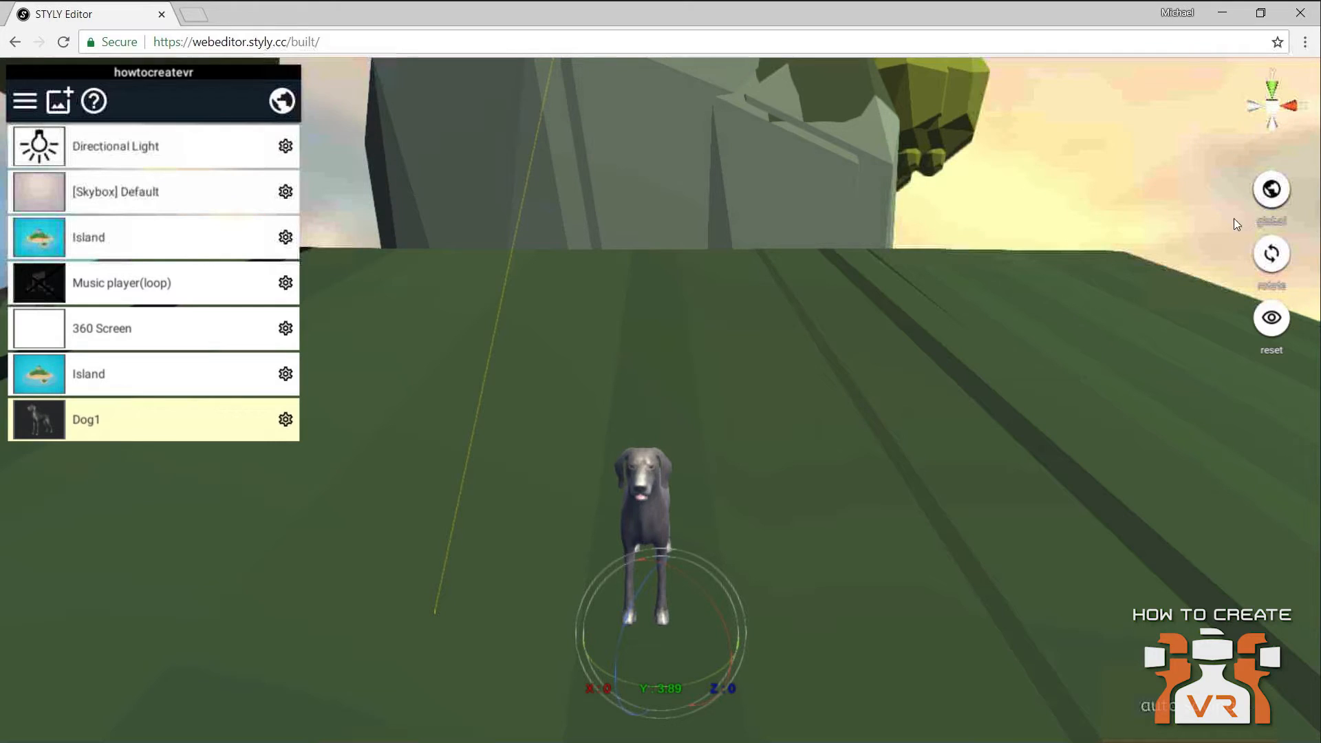
click(1272, 193)
mouse_move(659, 640)
mouse_down()
mouse_move(658, 659)
mouse_move(659, 639)
mouse_up()
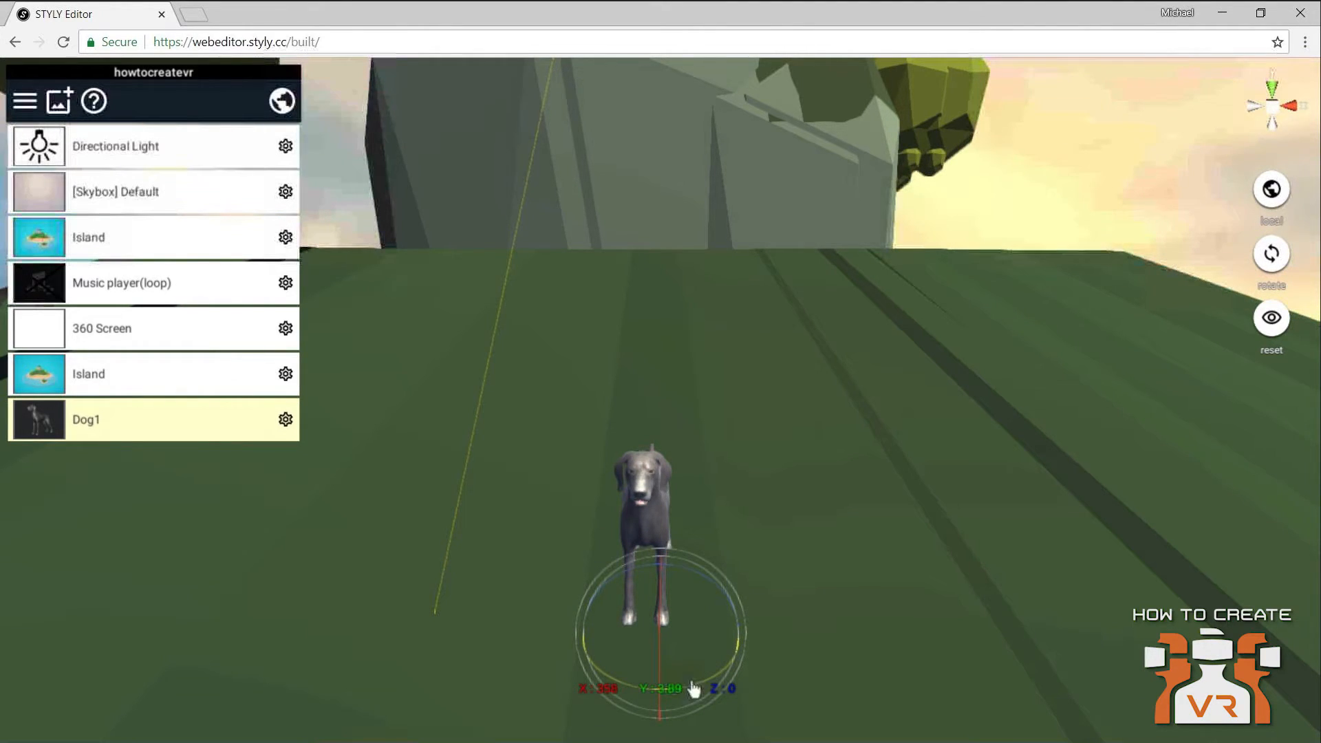
click(608, 679)
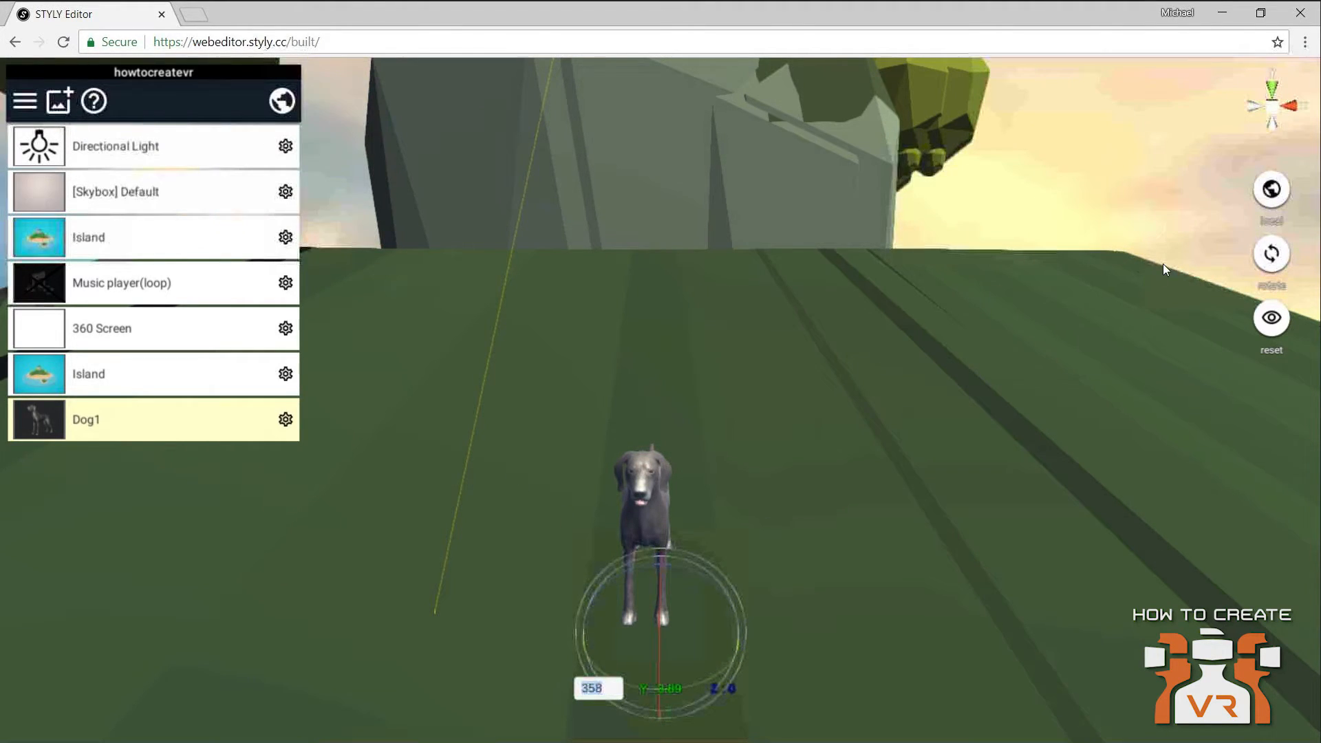
click(1270, 253)
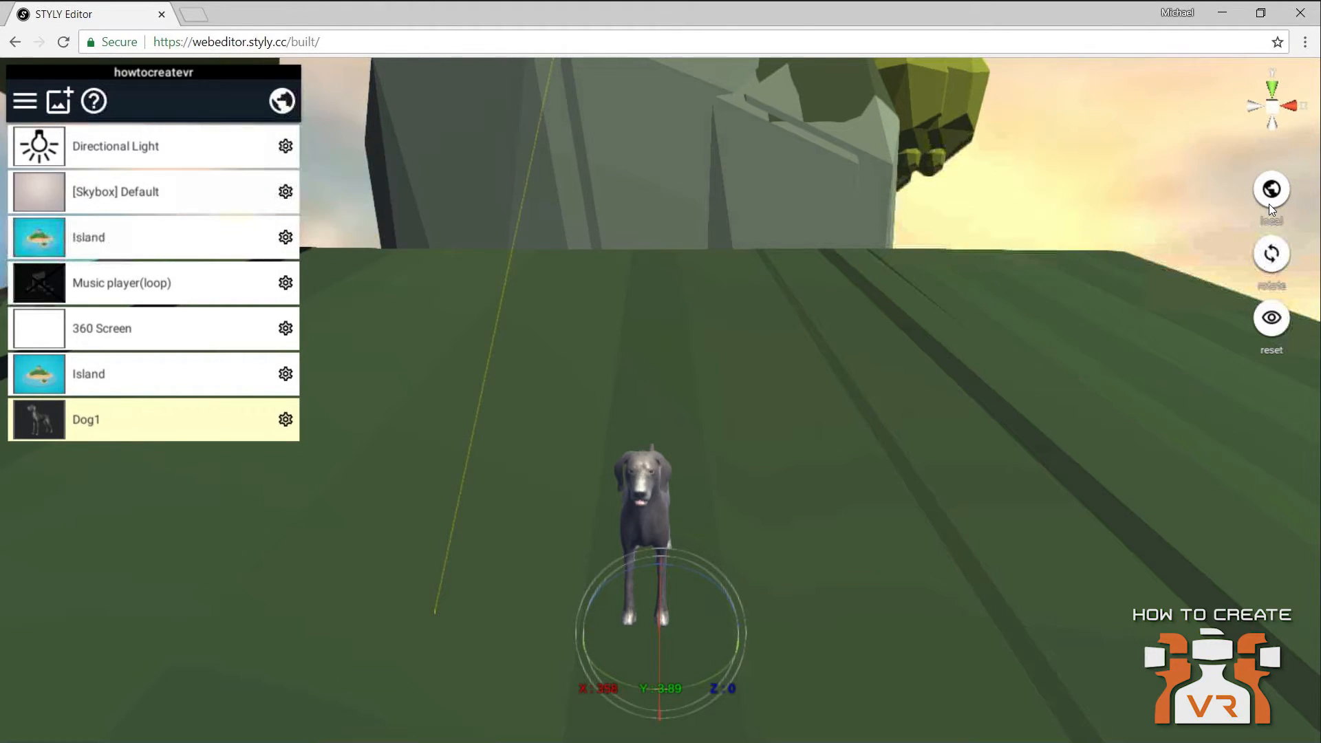
Step: Move the dog sideways across the grass, well to the right of the island's middle
click(1269, 255)
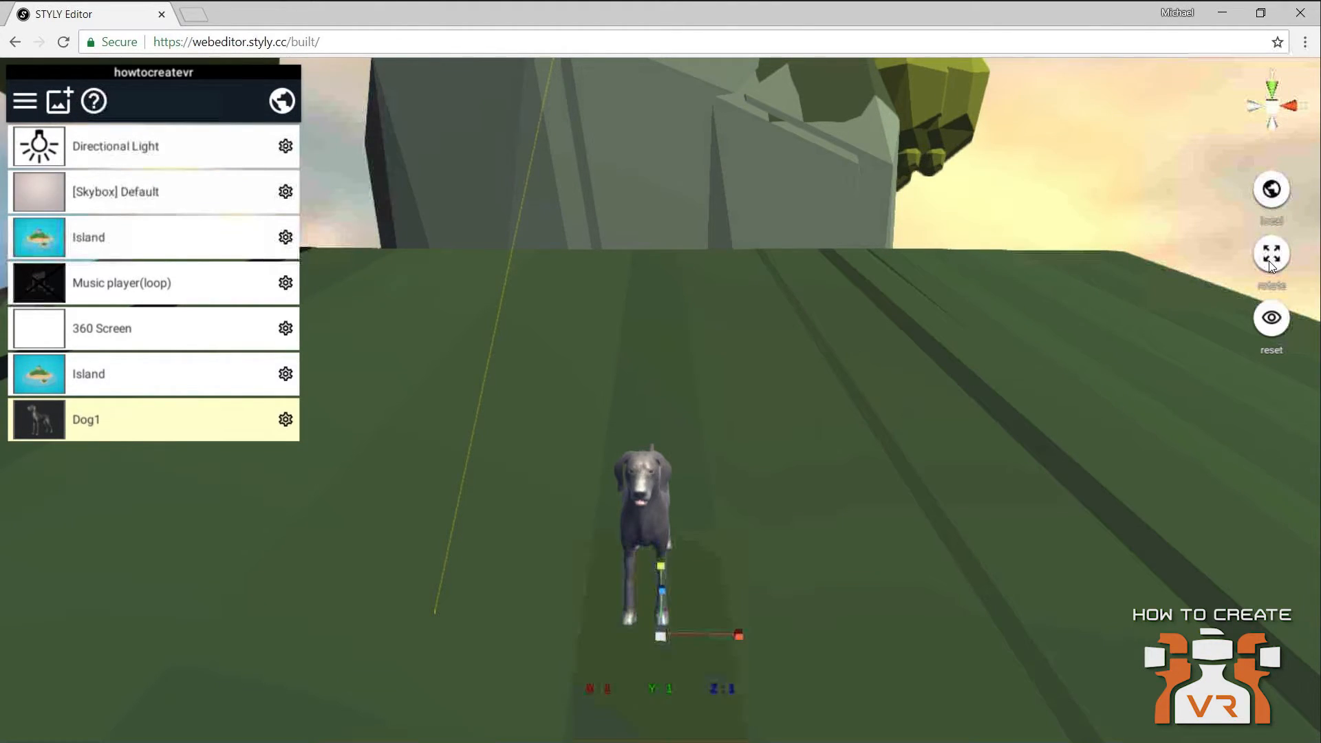
click(1270, 258)
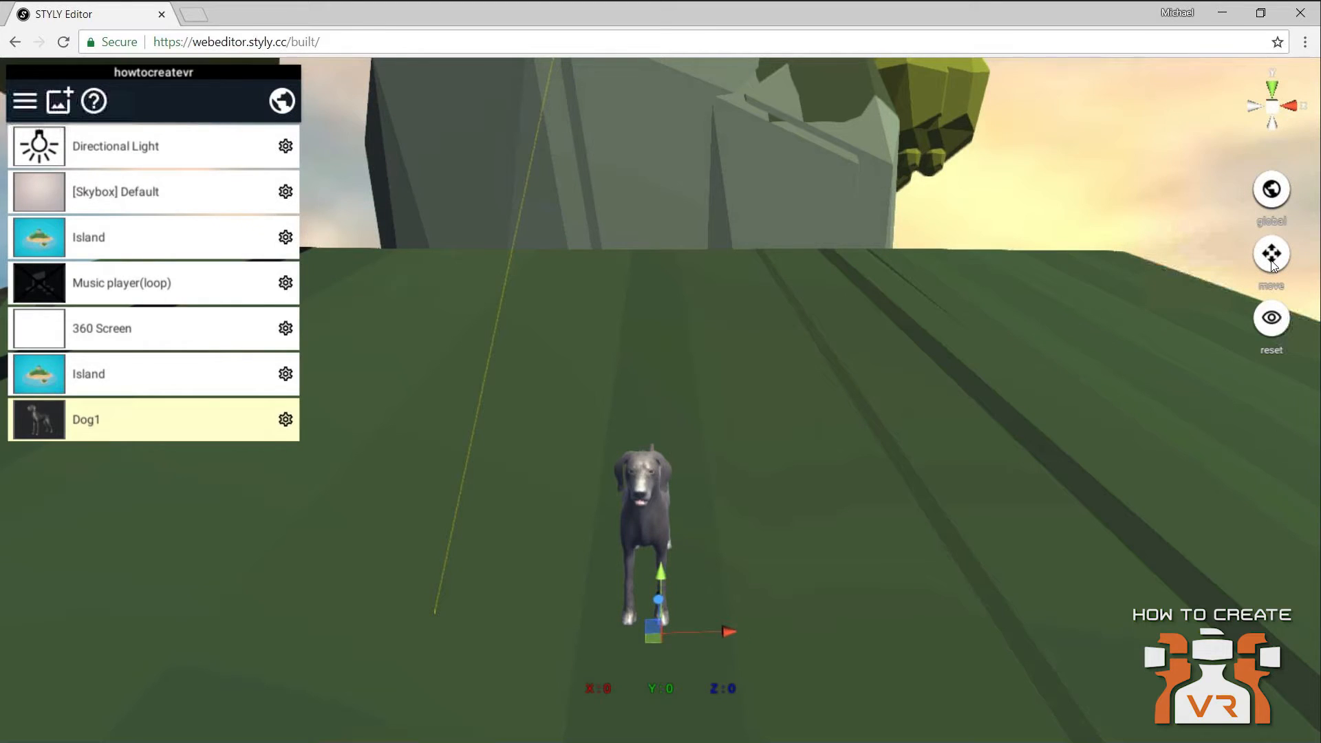
drag(660, 634, 1094, 543)
Step: Turn the dog to stand side-on and scale it uniformly to about 1.18
click(1259, 274)
drag(1082, 641, 1101, 585)
click(1274, 256)
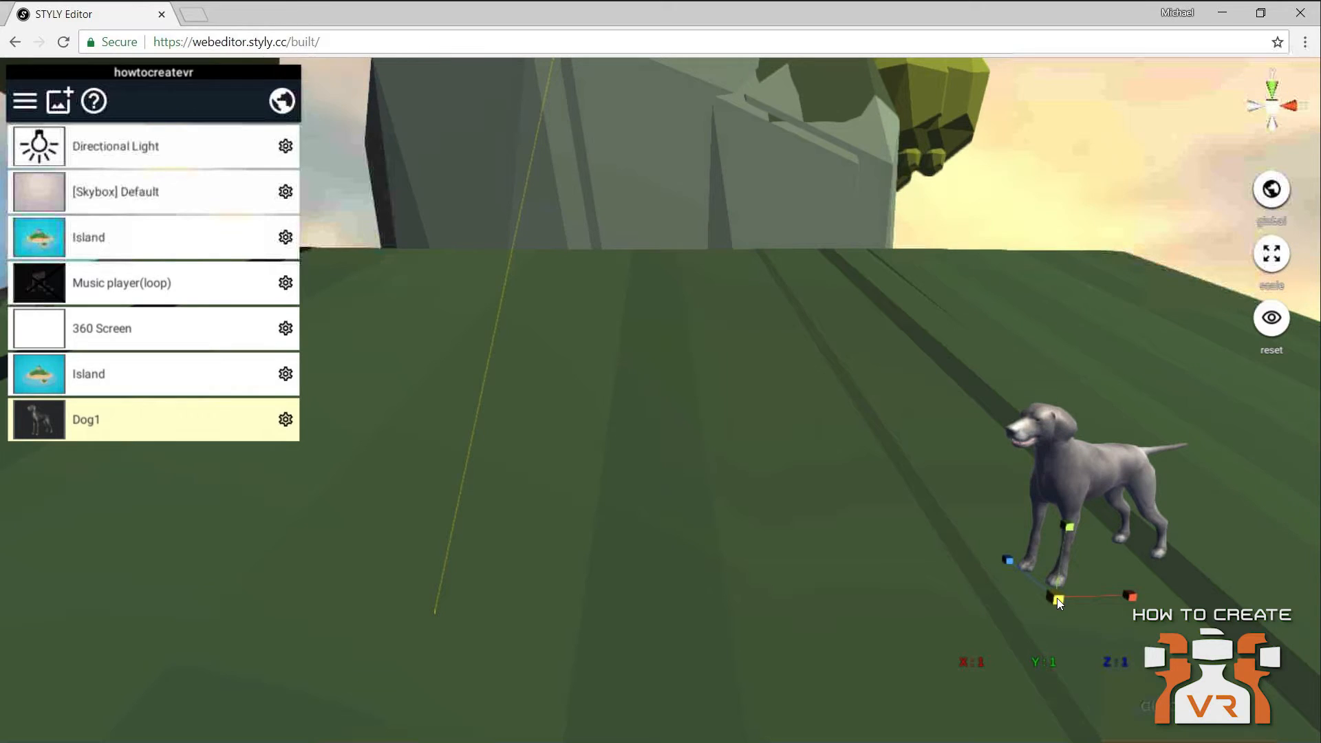
drag(1056, 597, 1018, 609)
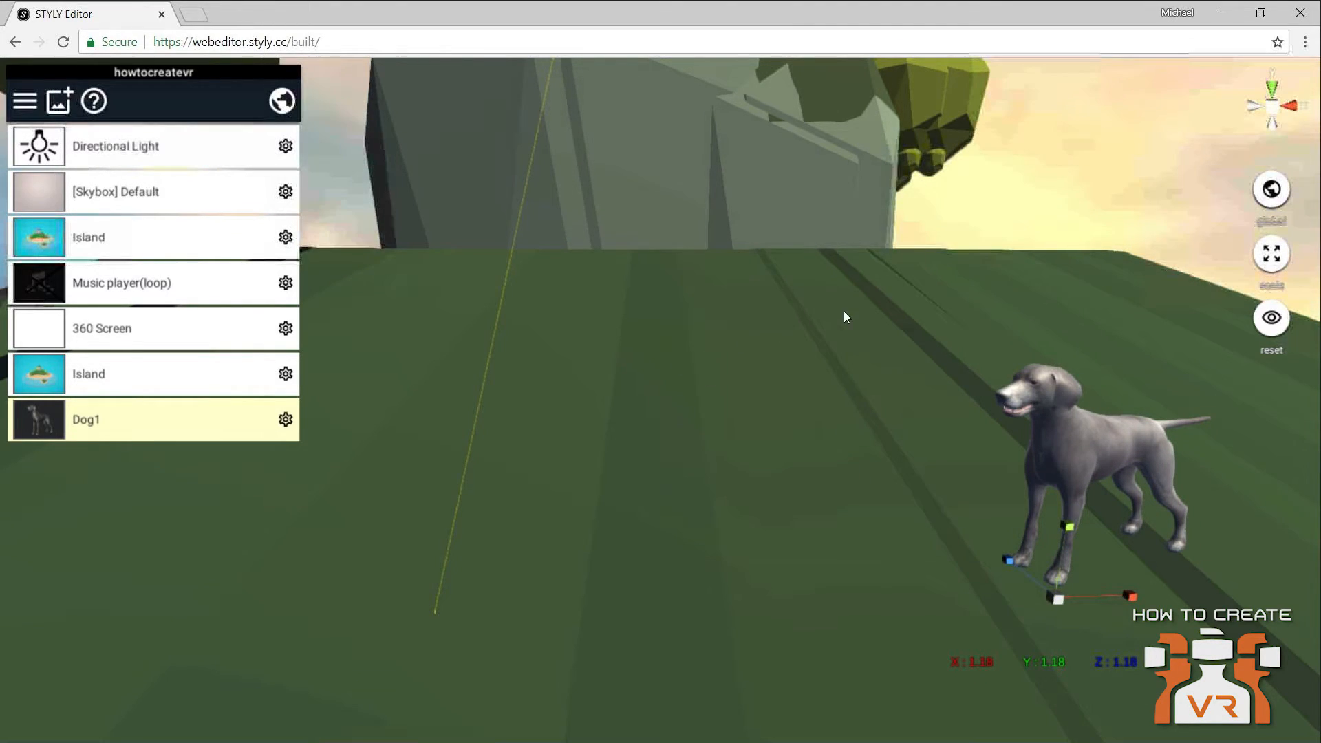
Step: Test resetting the viewpoint after zooming far out and orbiting around the island
click(1272, 321)
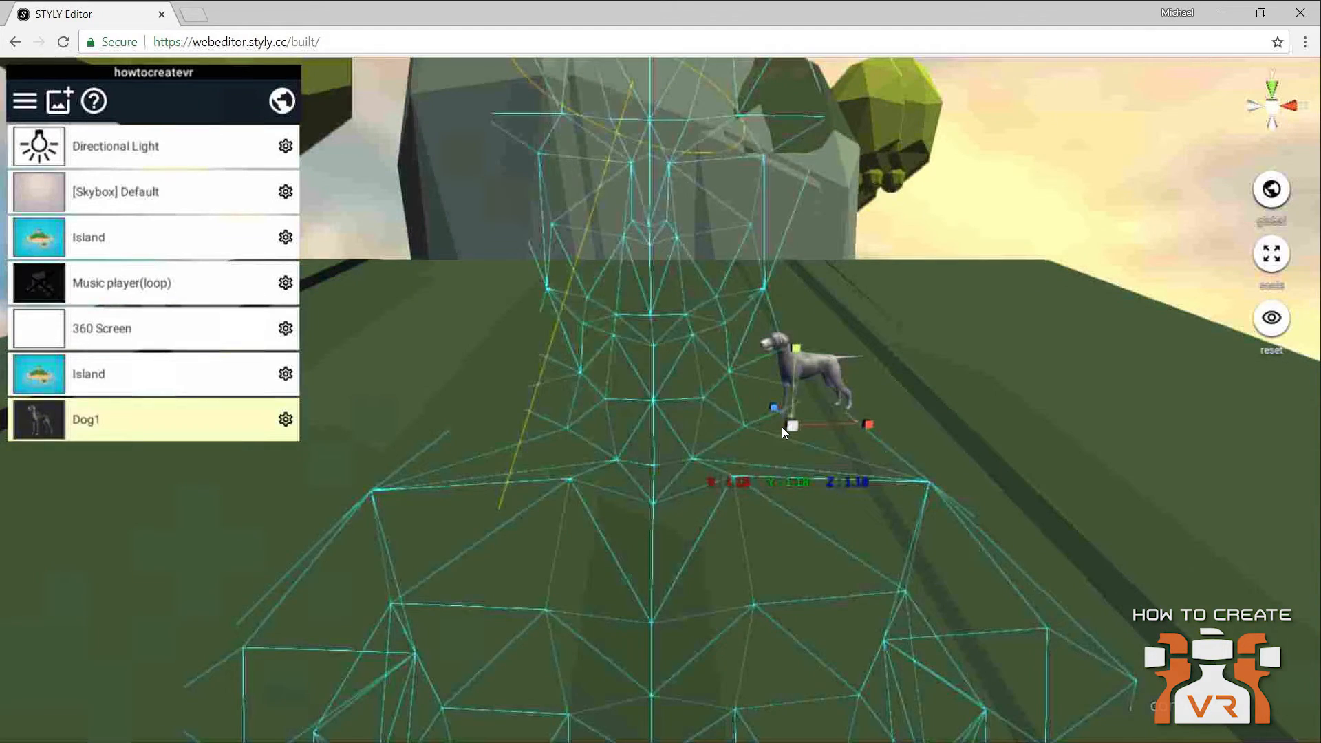
scroll(783, 430, up, 1)
click(1269, 323)
scroll(779, 305, down, 10)
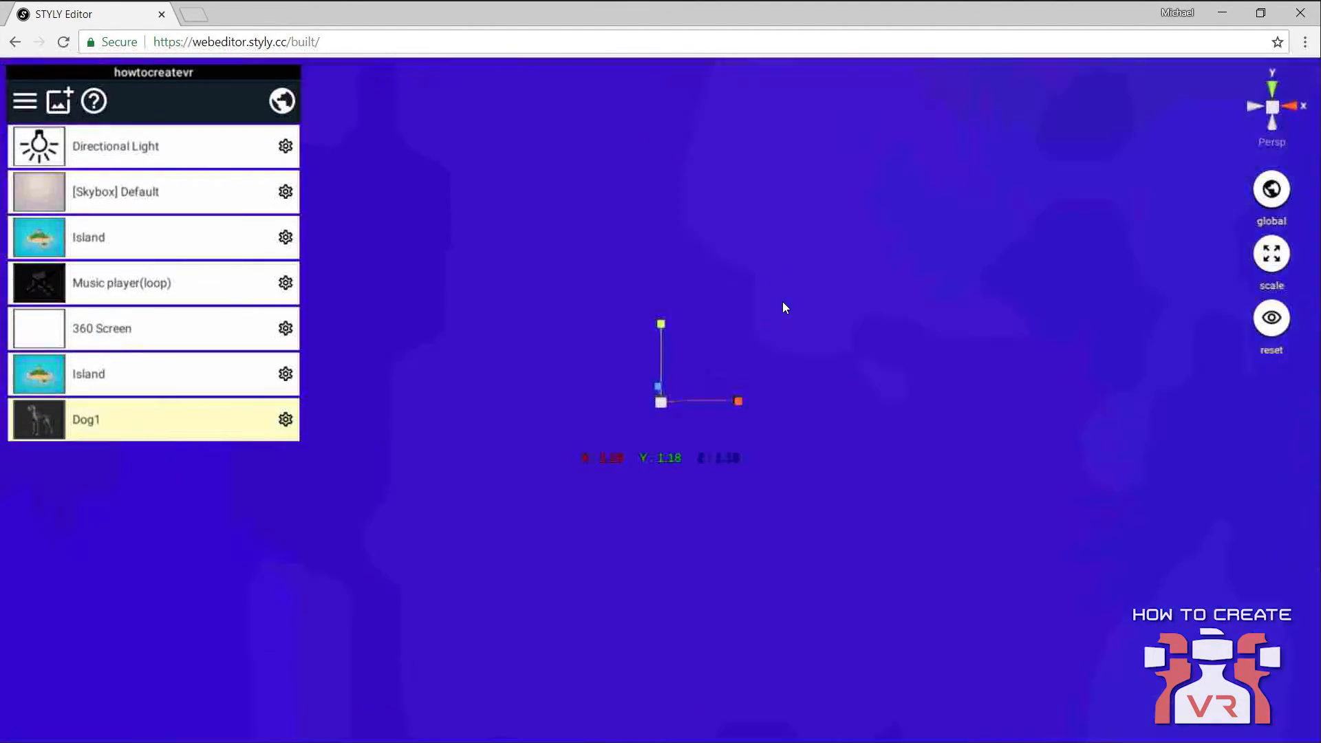
scroll(687, 311, up, 3)
right_drag(598, 326, 731, 383)
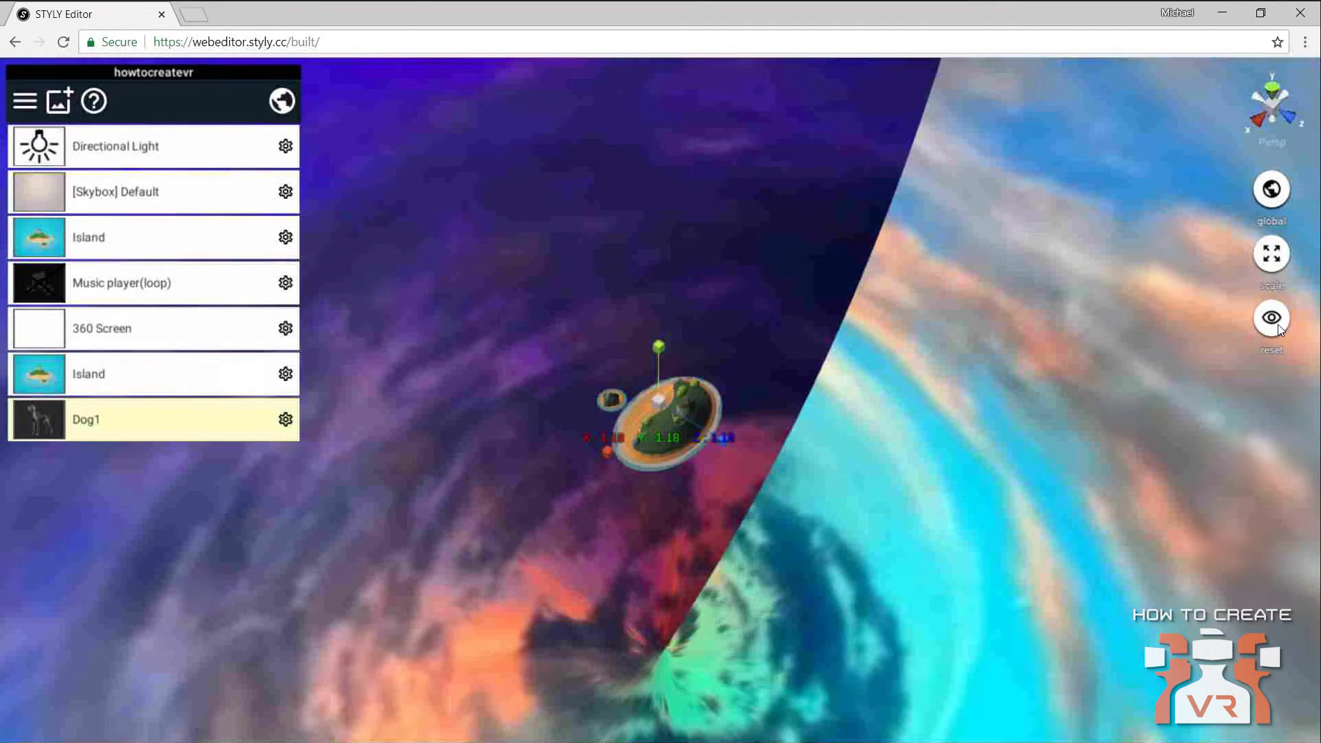
click(1277, 326)
right_drag(929, 318, 1067, 225)
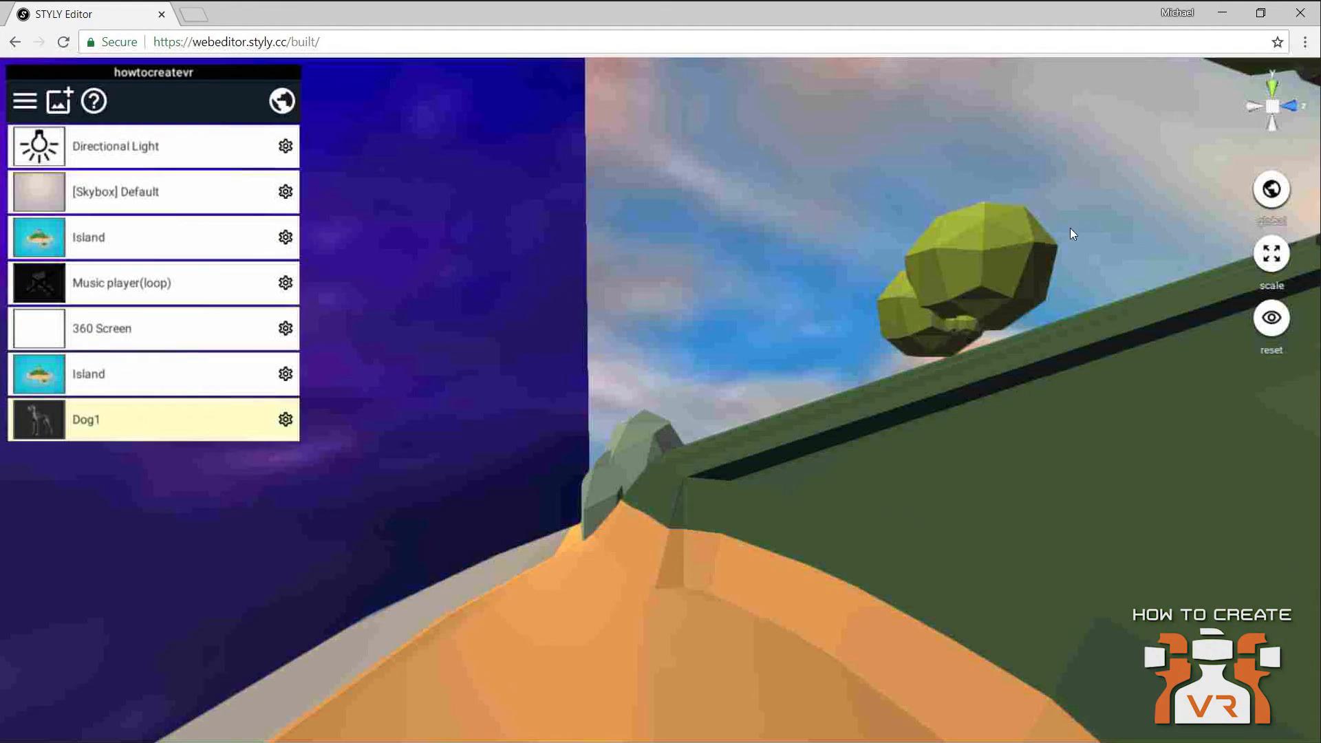
click(1271, 318)
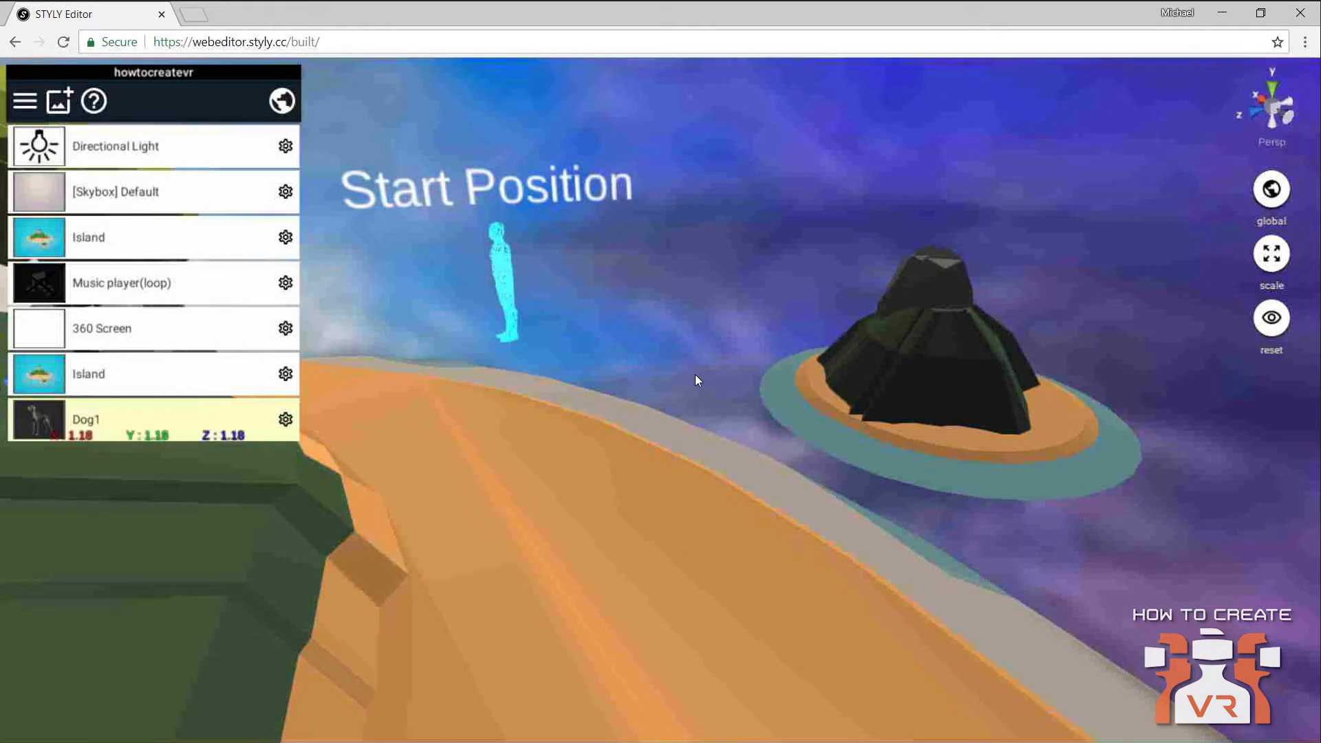
right_drag(634, 374, 439, 311)
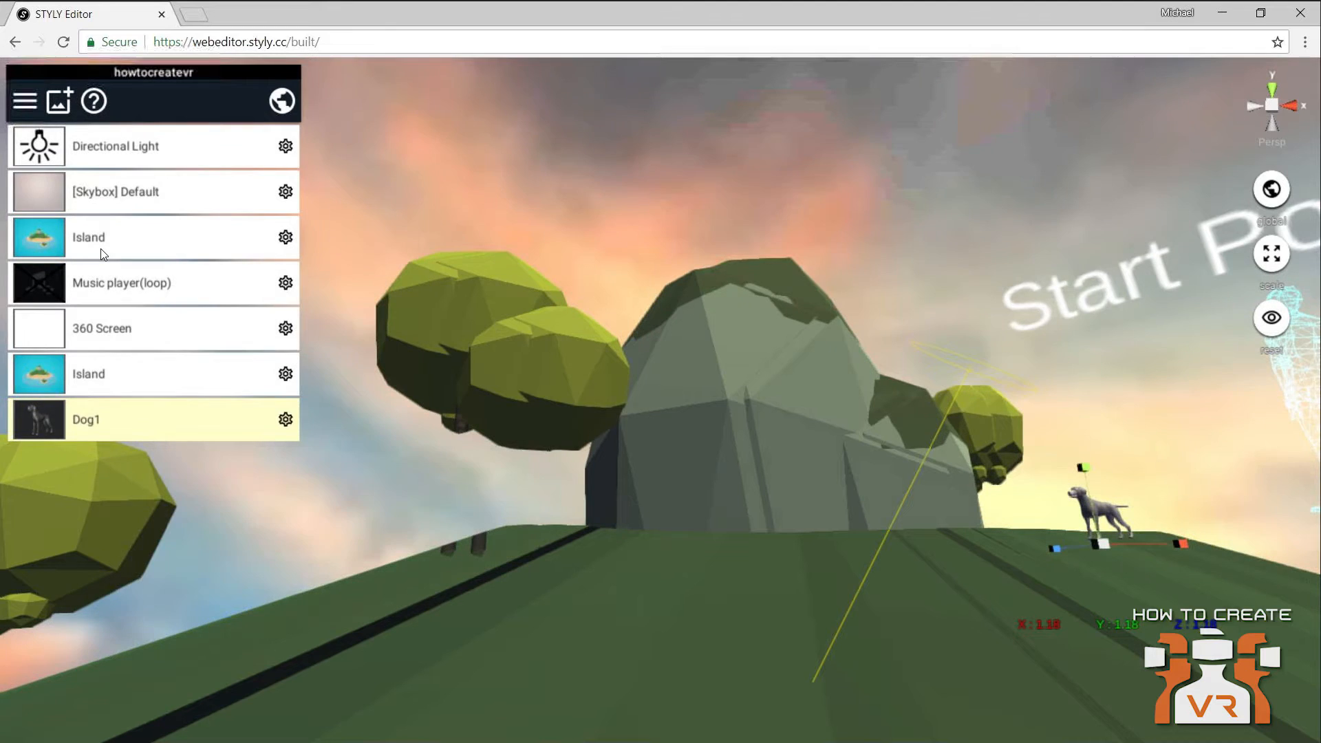
Step: Insert an unnamed character model from the My Models 3D collection into the scene
click(59, 110)
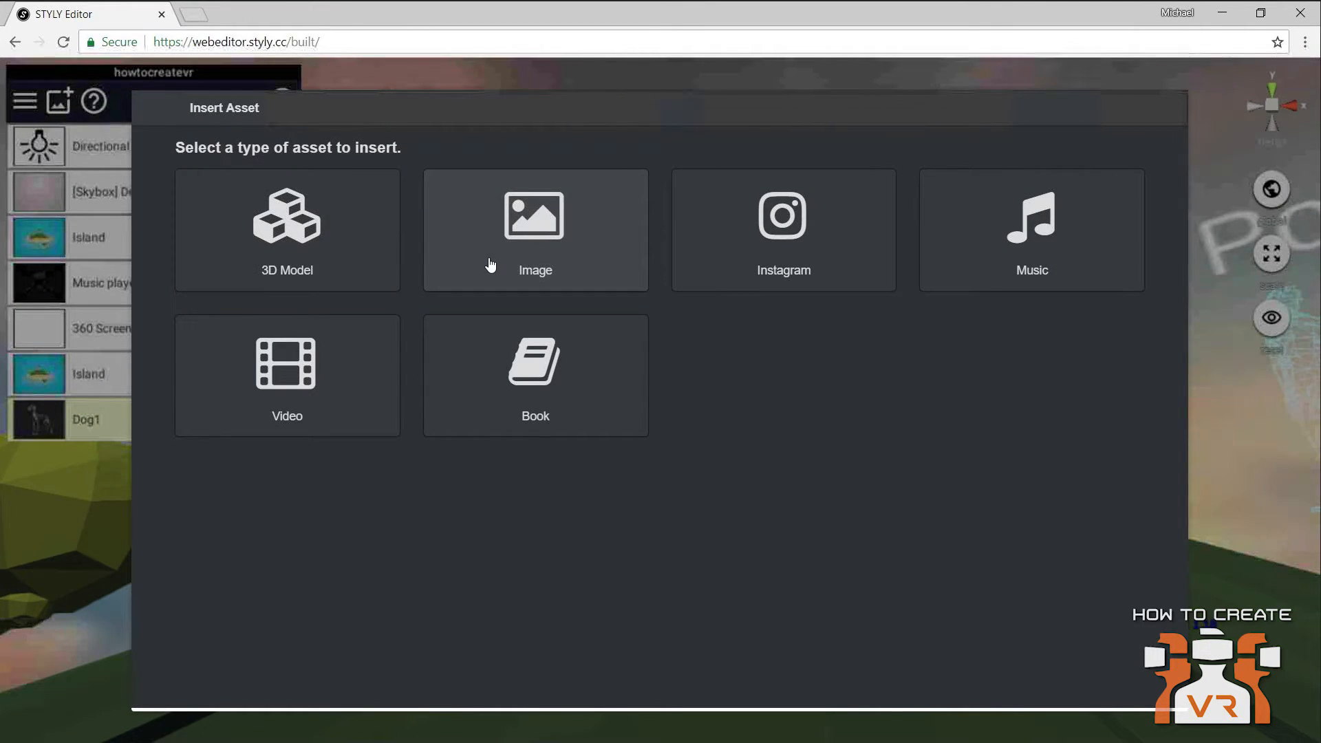
click(335, 276)
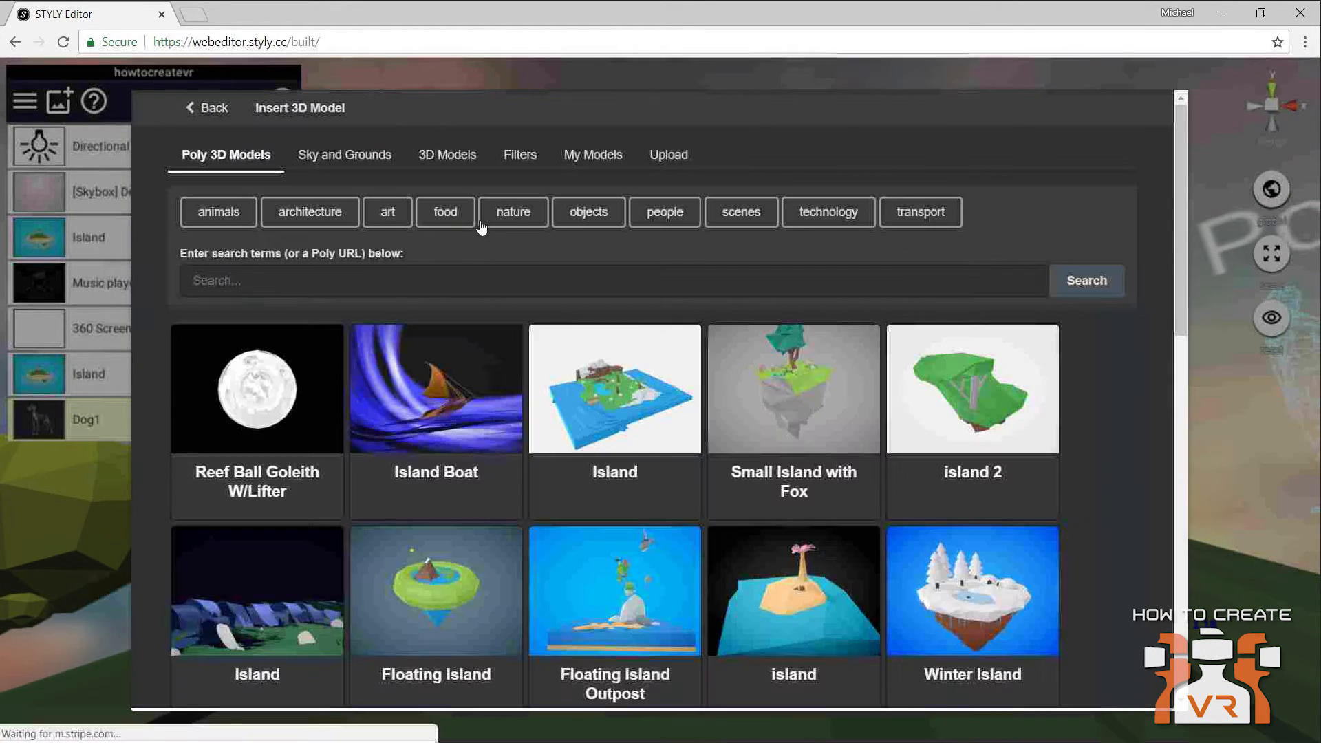
click(593, 154)
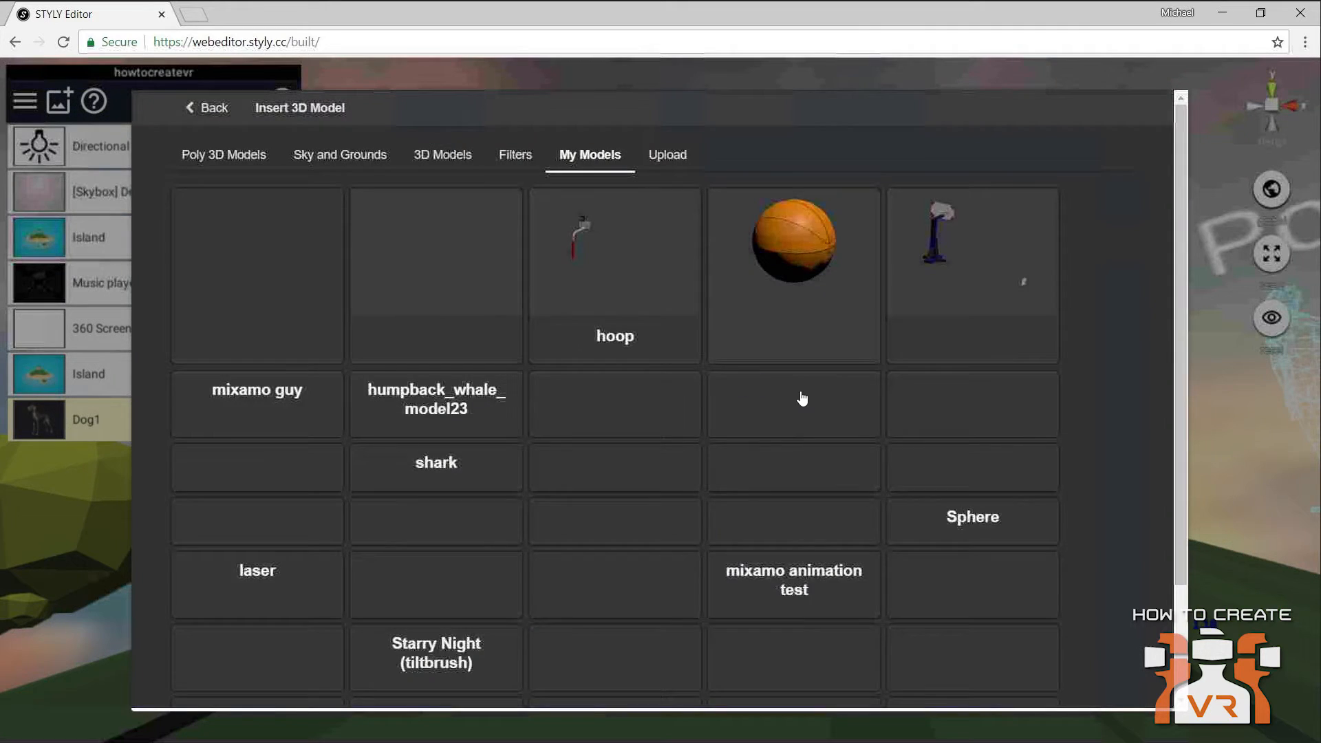
scroll(760, 389, down, 1)
scroll(760, 389, down, 2)
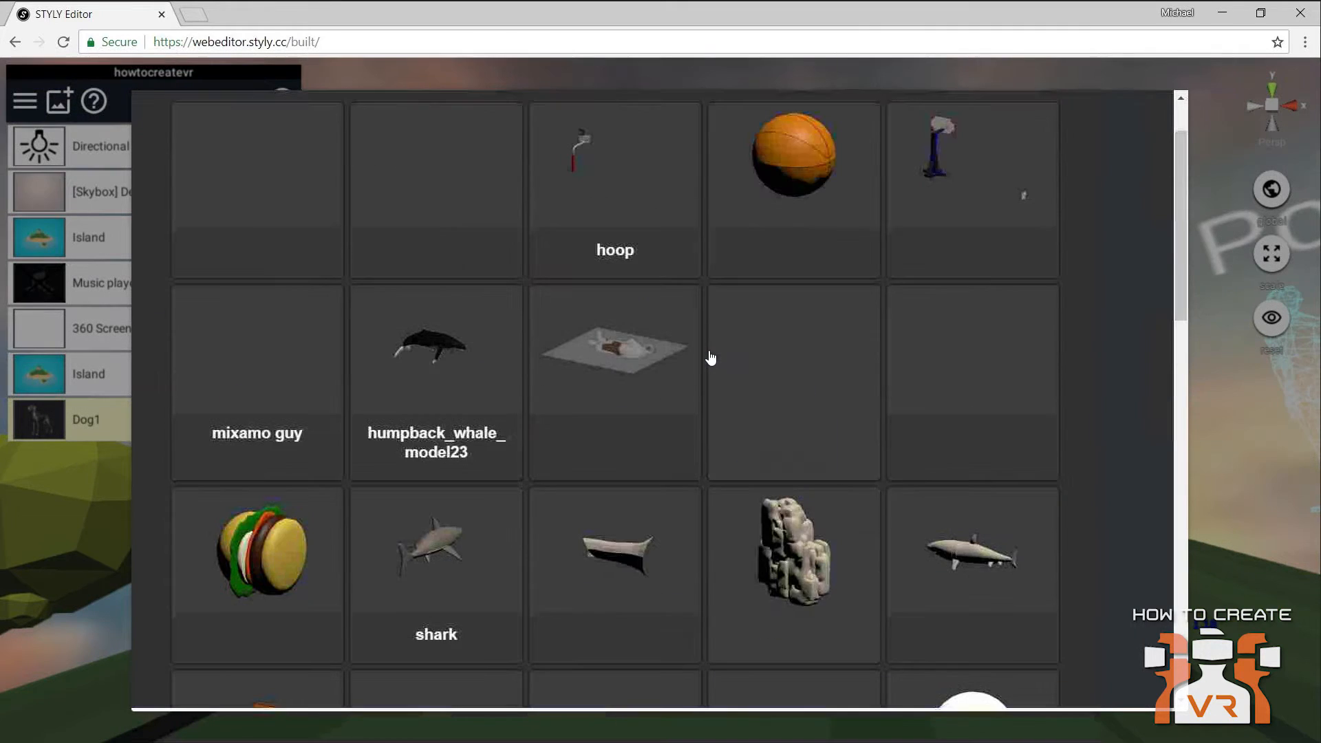
click(814, 386)
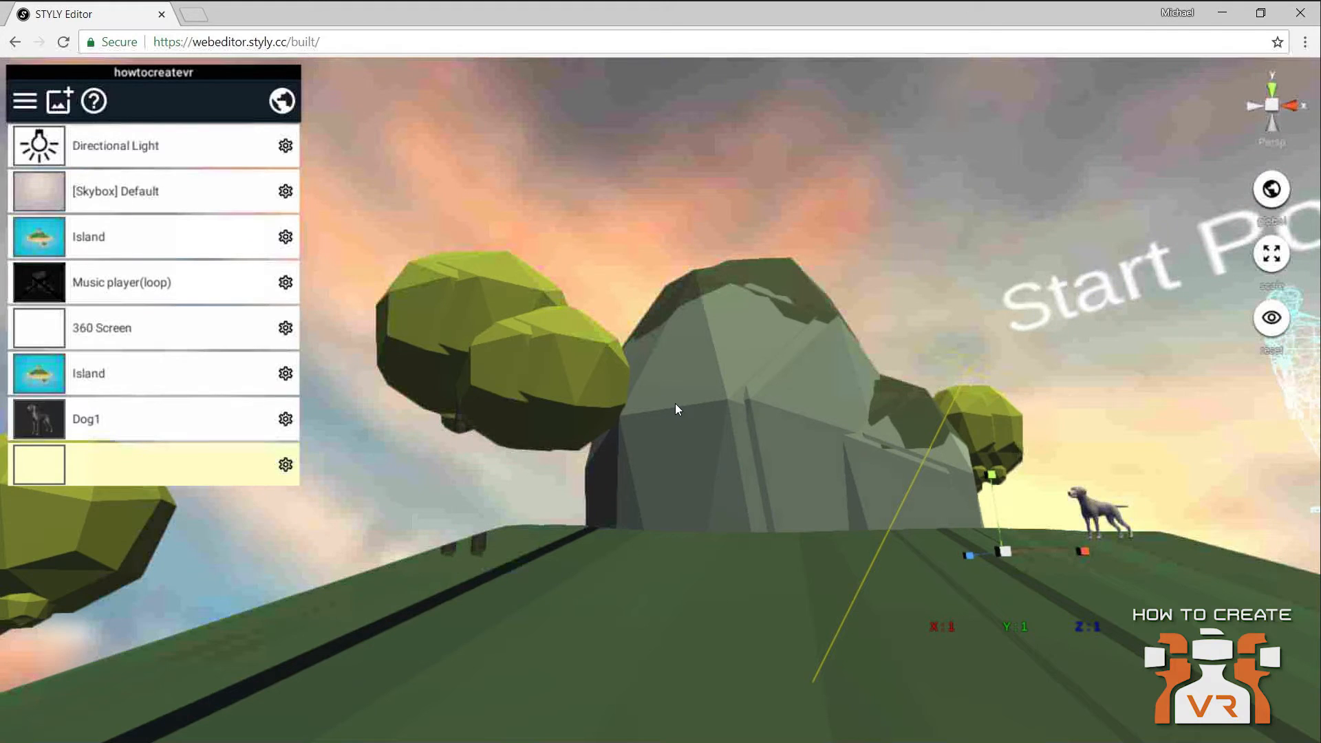
Step: Enlarge the newly inserted model uniformly to about 2.61 and move it back toward the large rock
right_drag(743, 385, 717, 404)
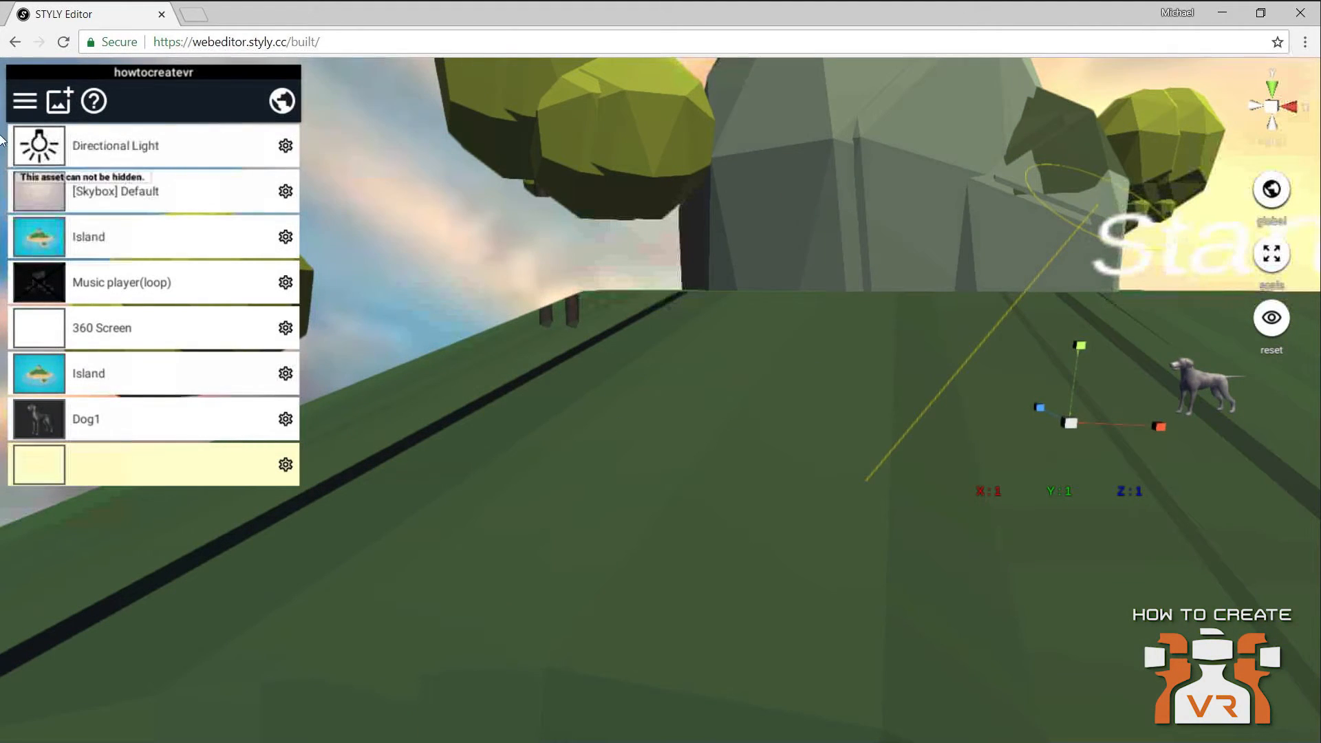
click(190, 462)
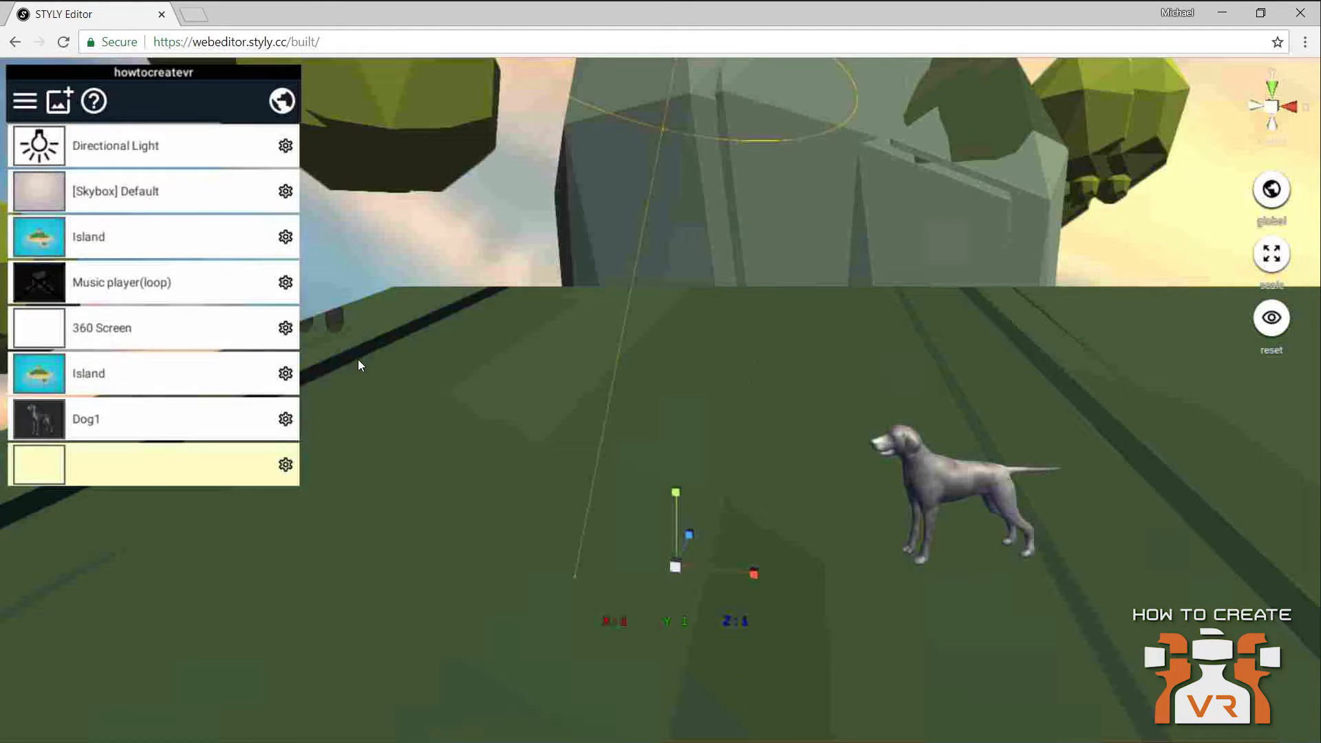
mouse_move(675, 565)
mouse_down()
mouse_move(679, 445)
mouse_move(676, 557)
mouse_up()
click(1256, 254)
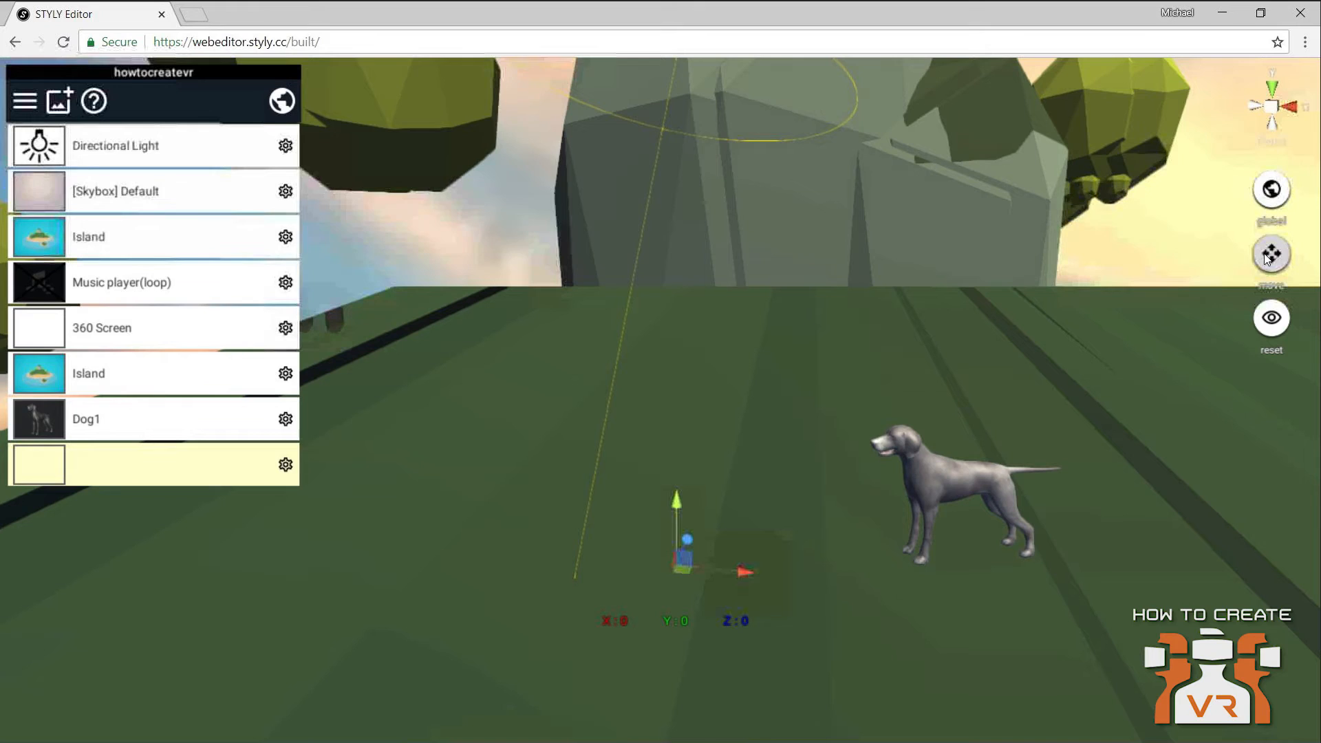
drag(688, 547, 731, 317)
Step: Scale the unnamed model uniformly to about 7.81 and check it from behind the Start Position figure
click(1263, 256)
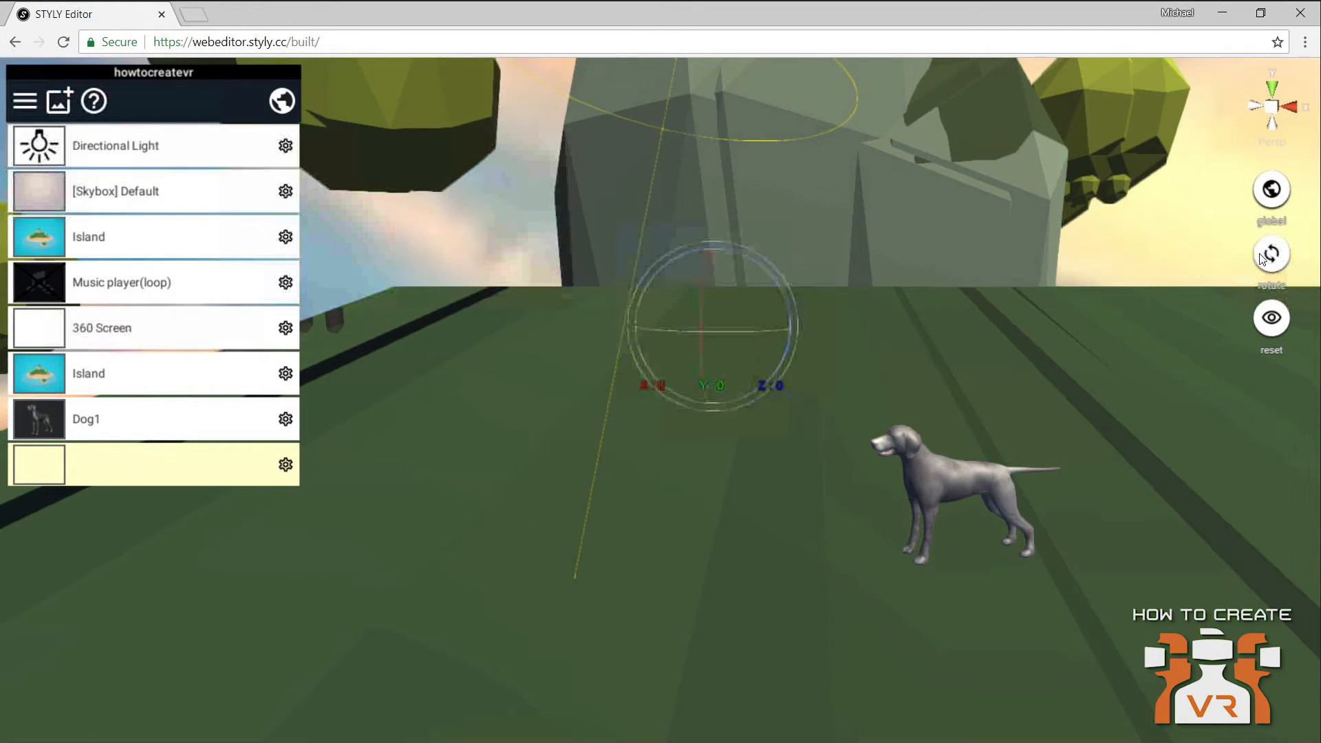
click(1271, 254)
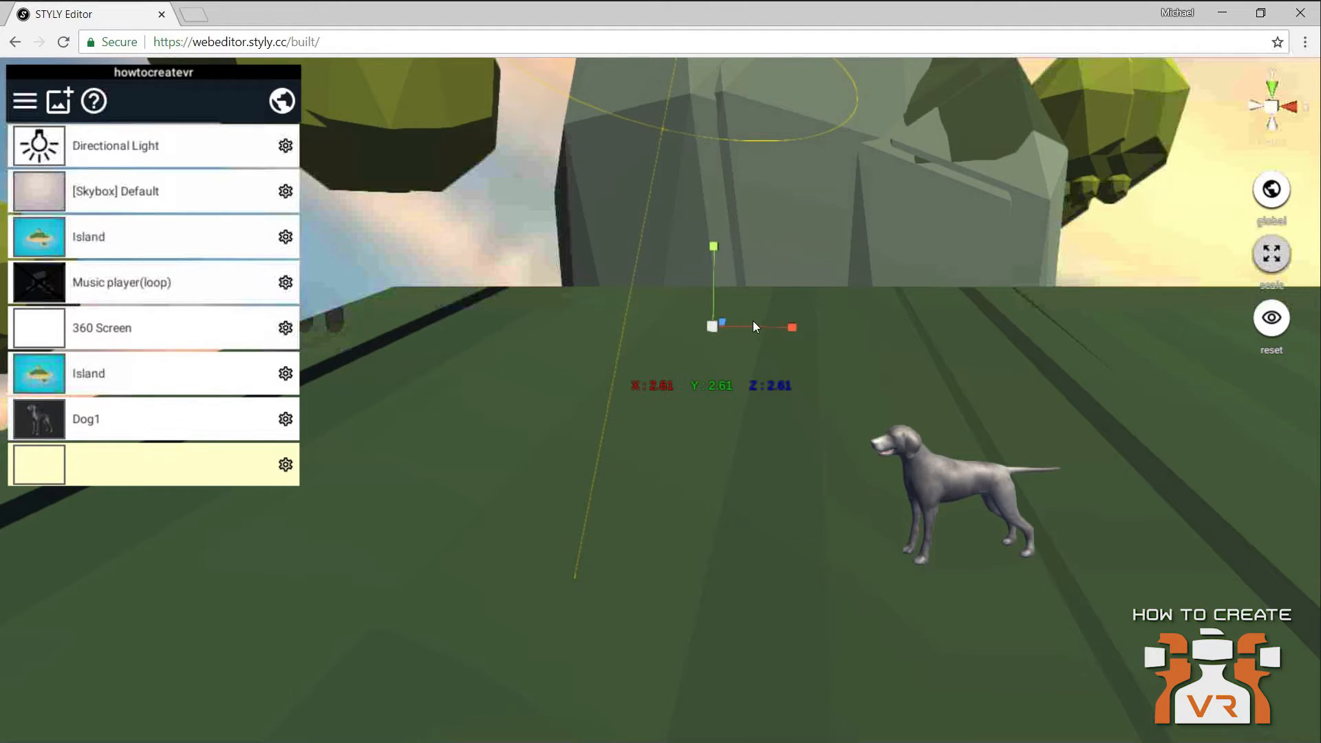
drag(712, 327, 734, 227)
scroll(708, 225, down, 5)
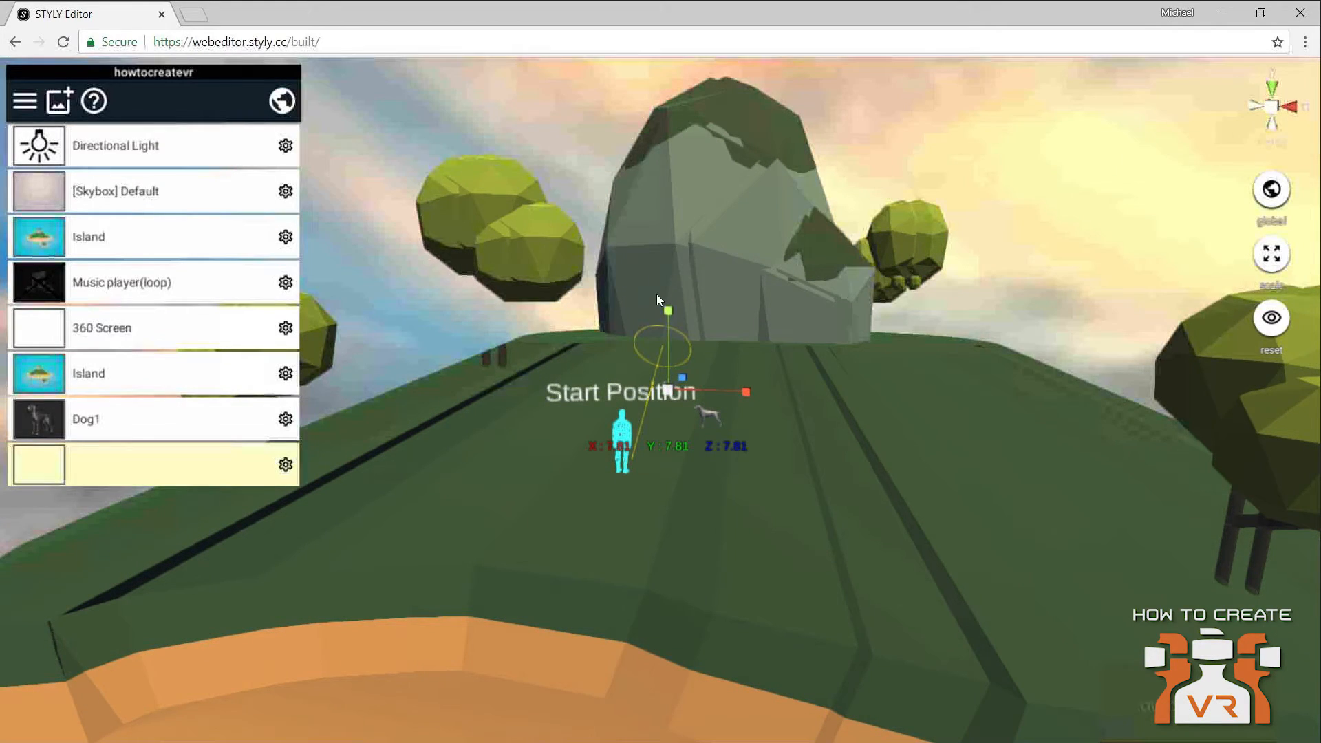
scroll(646, 314, up, 4)
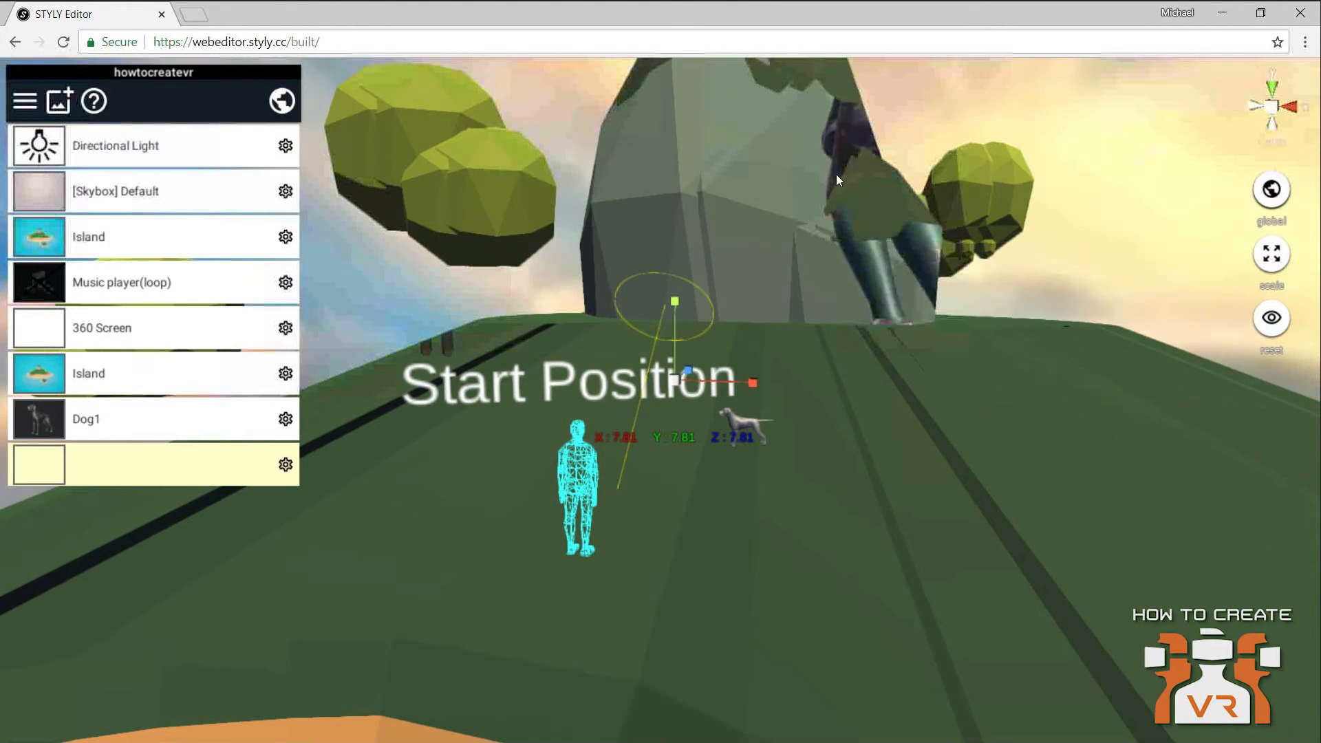
scroll(811, 165, up, 3)
alt+right_drag(647, 176, 650, 148)
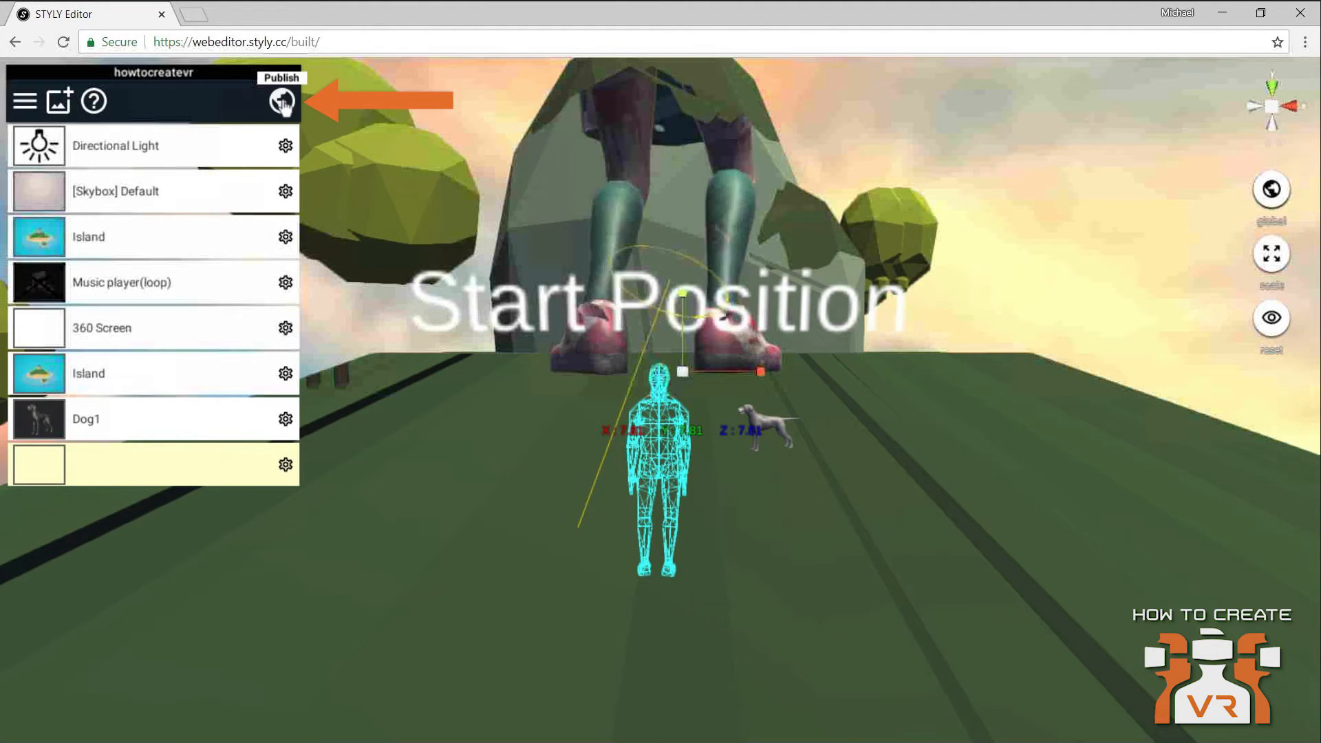
Step: Publish the howtocreatevr scene without a description and open its published page at STYLY Gallery
click(281, 102)
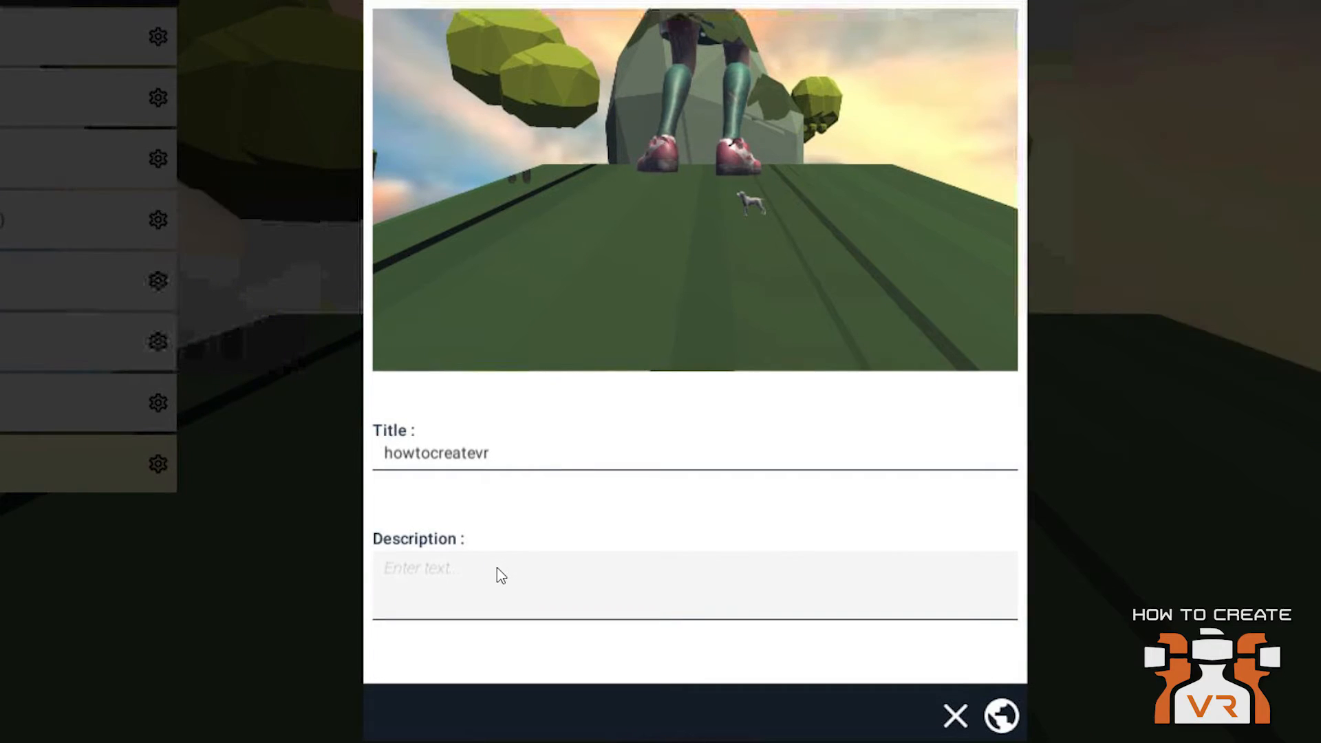
click(497, 568)
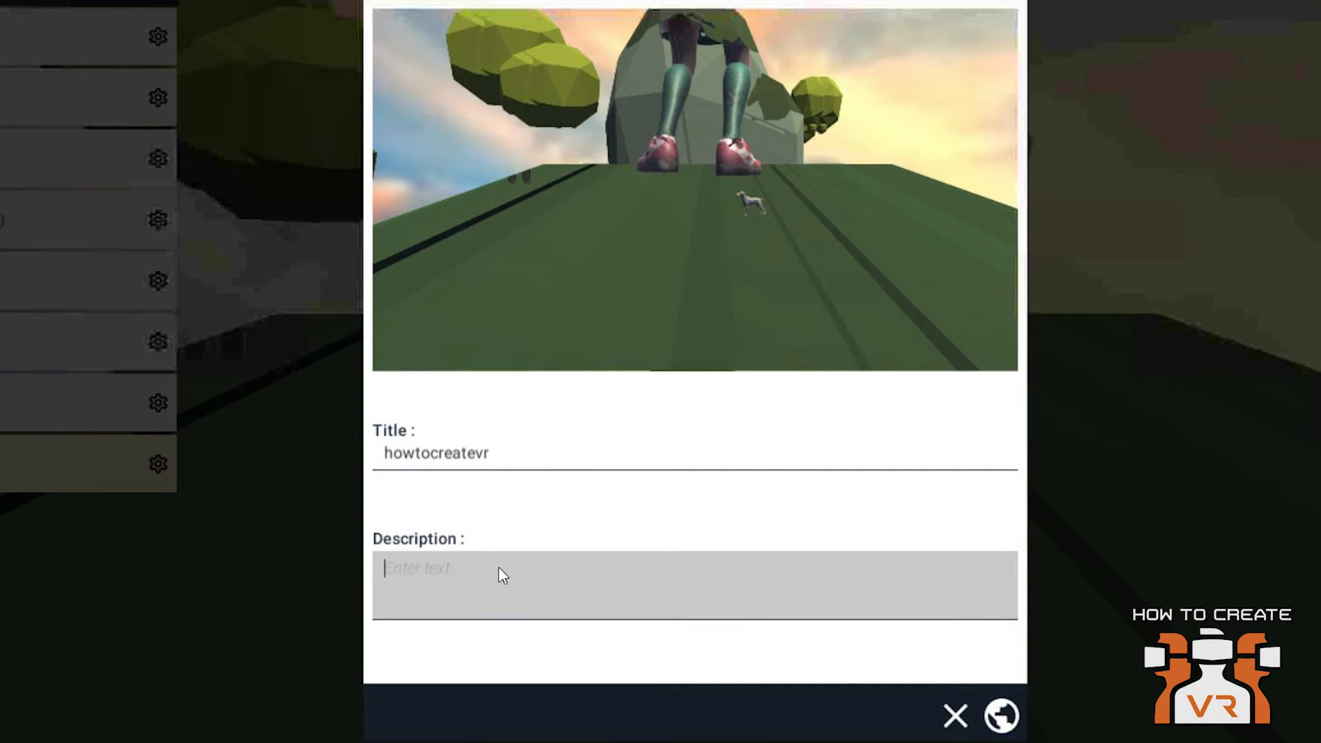
click(1003, 715)
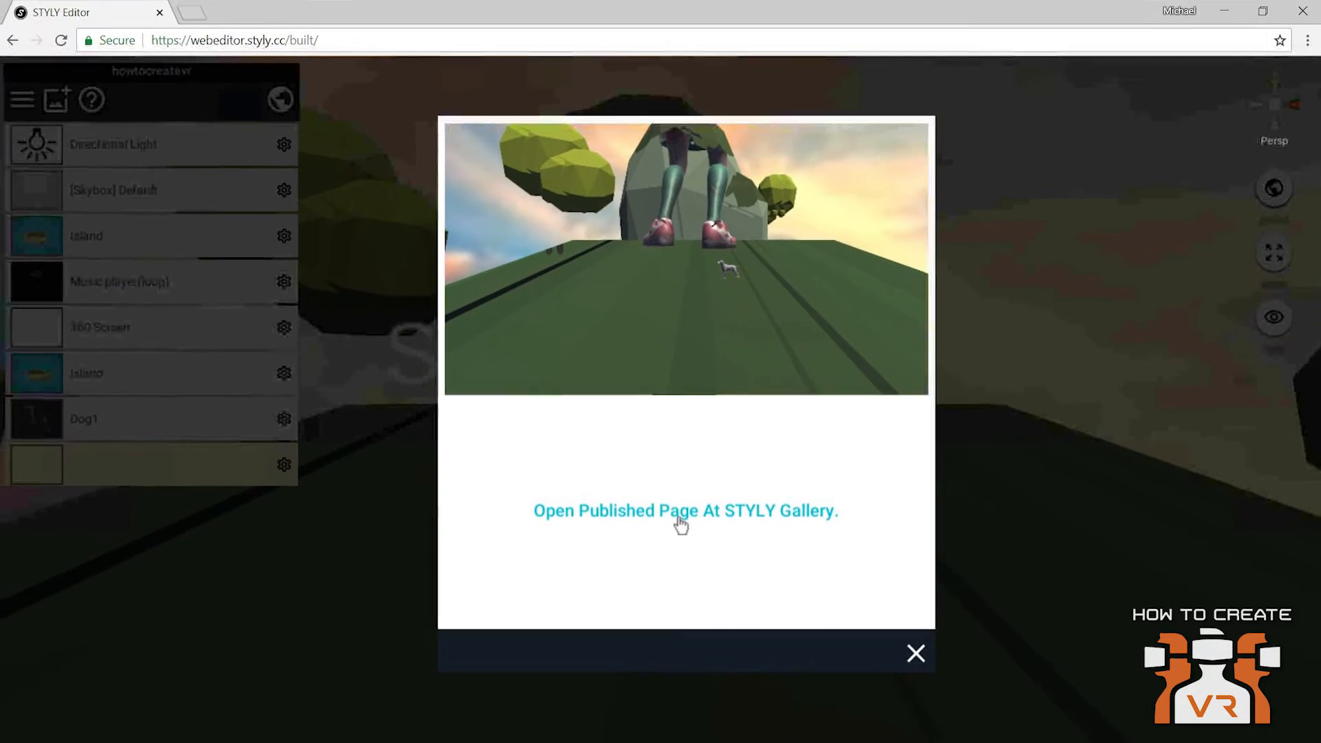
click(685, 538)
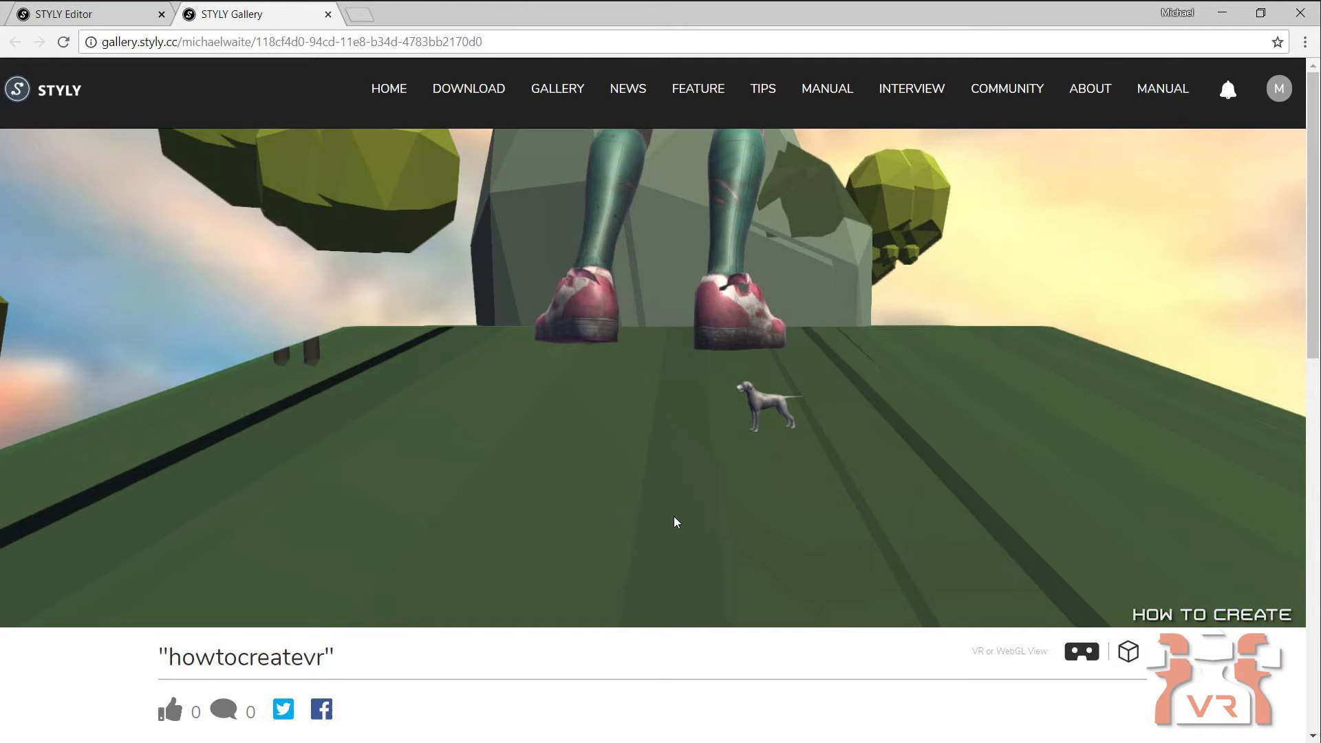
Step: Review the published howtocreatevr page and highlight its shareable web address
scroll(674, 521, down, 4)
scroll(674, 521, up, 4)
click(327, 42)
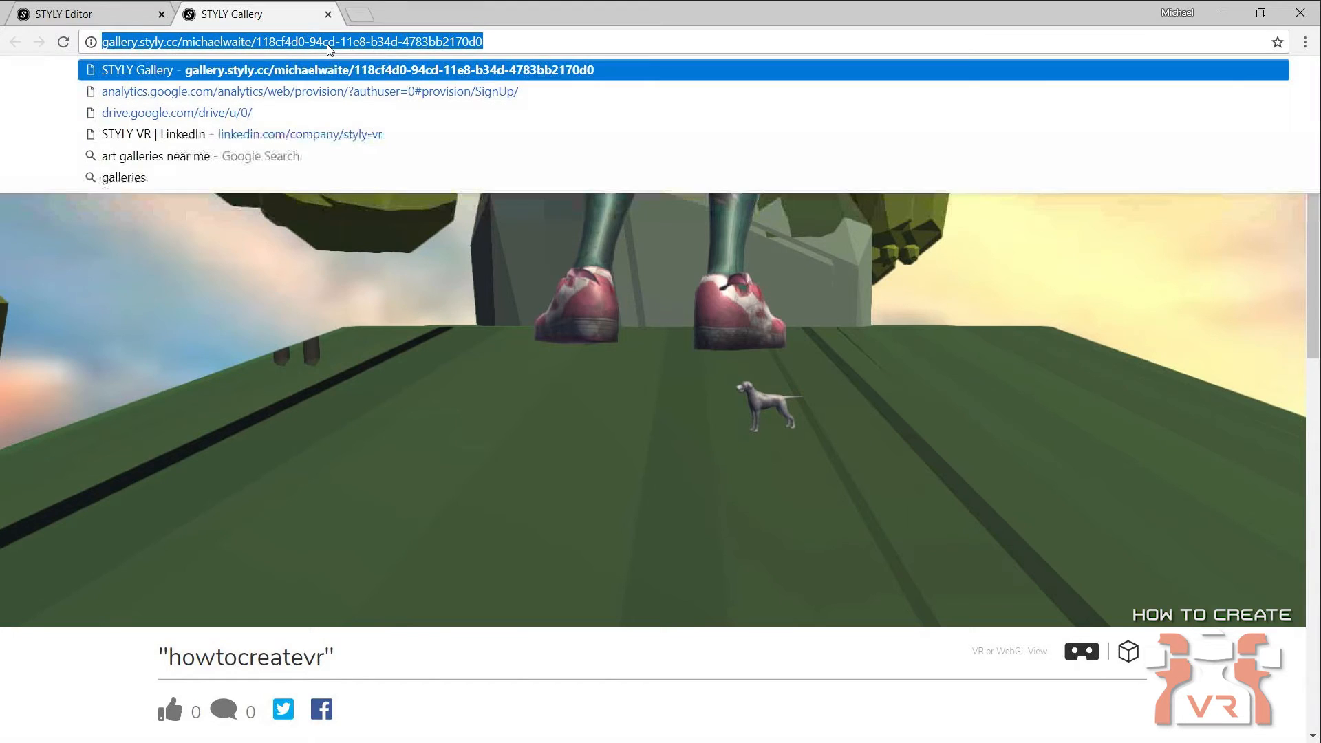
click(327, 43)
click(513, 339)
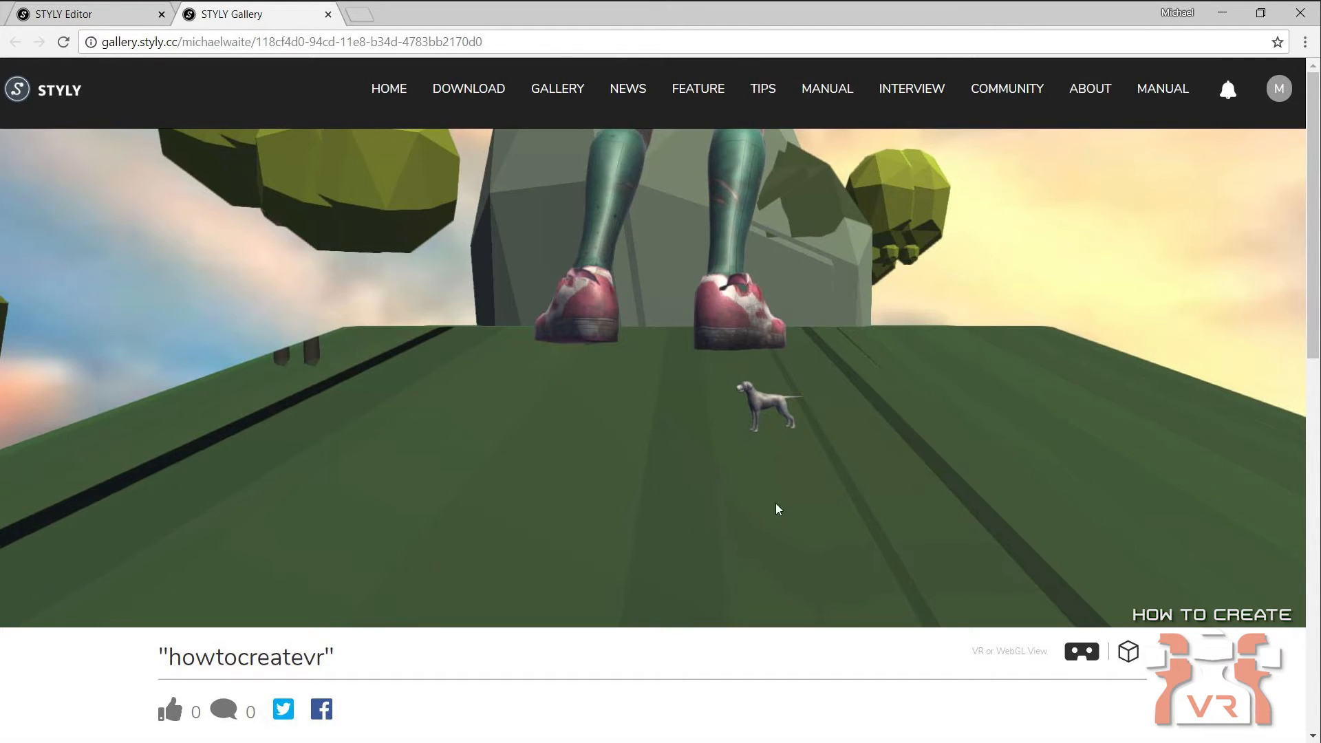
Step: Open the published scene's VR view, dismiss the STYLY_Launcher request and close the extra page
scroll(1009, 678, down, 4)
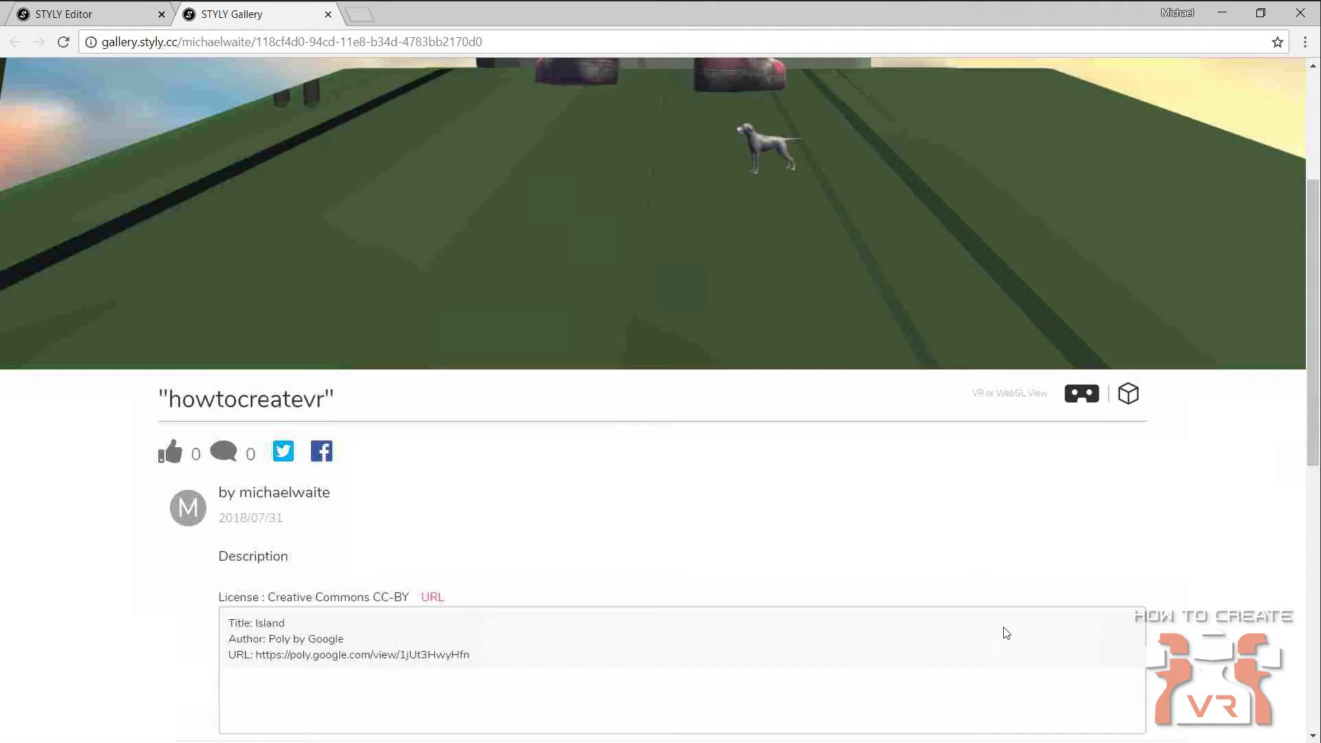
click(1081, 395)
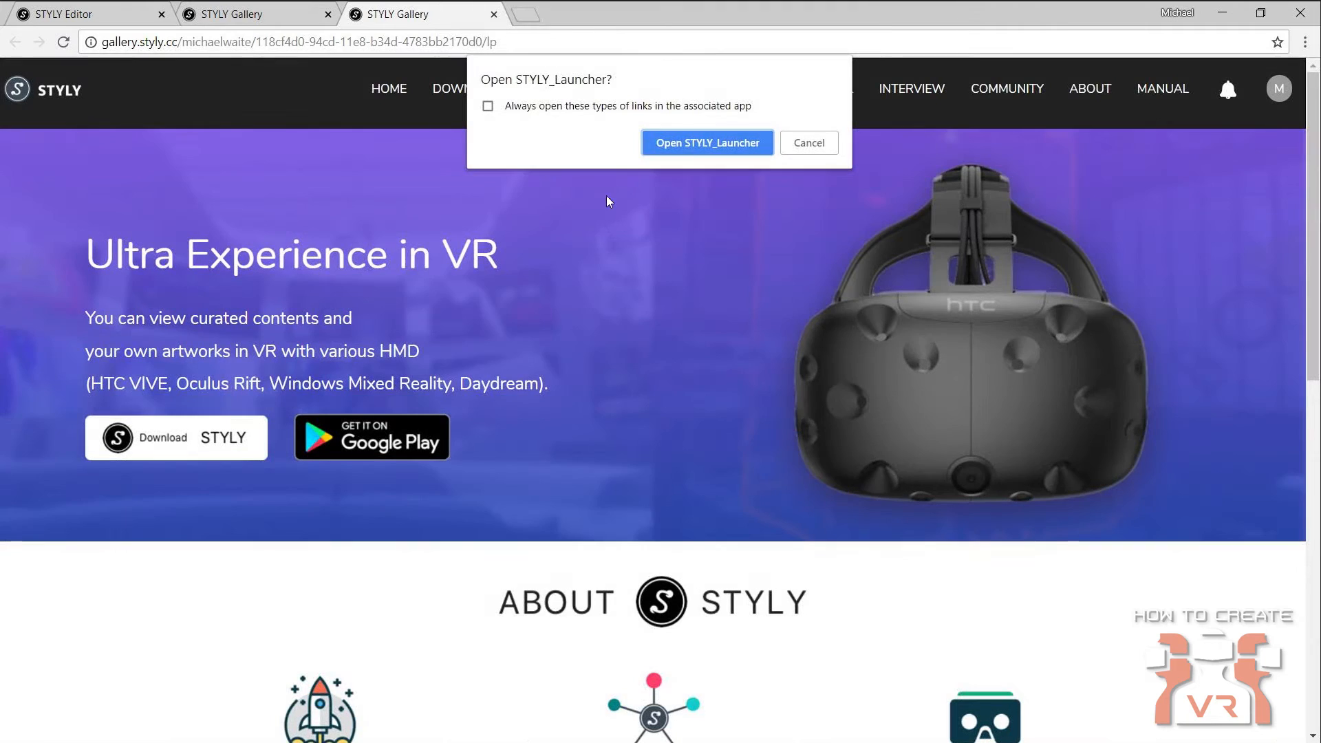
key(Escape)
click(494, 14)
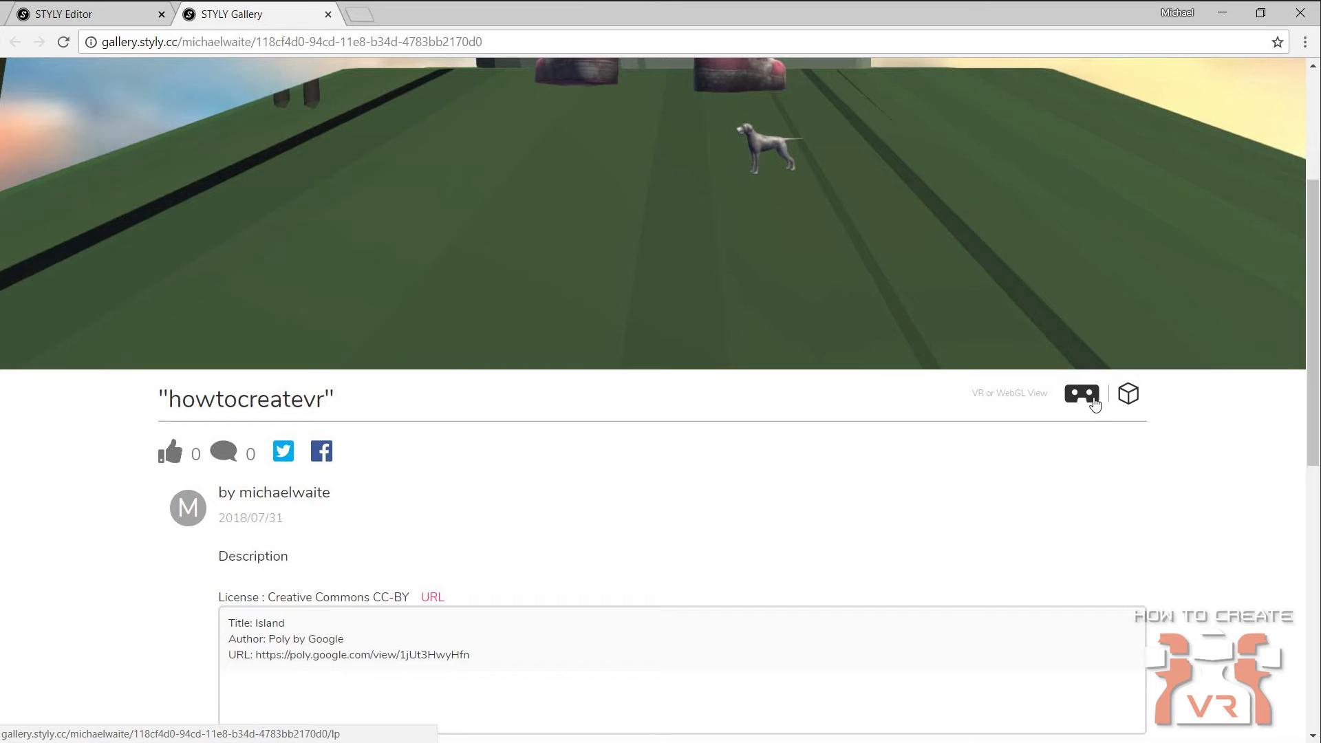
Step: Load the WebGL view of the published scene and examine the giant character, dog and hilltop from near and far
click(1128, 395)
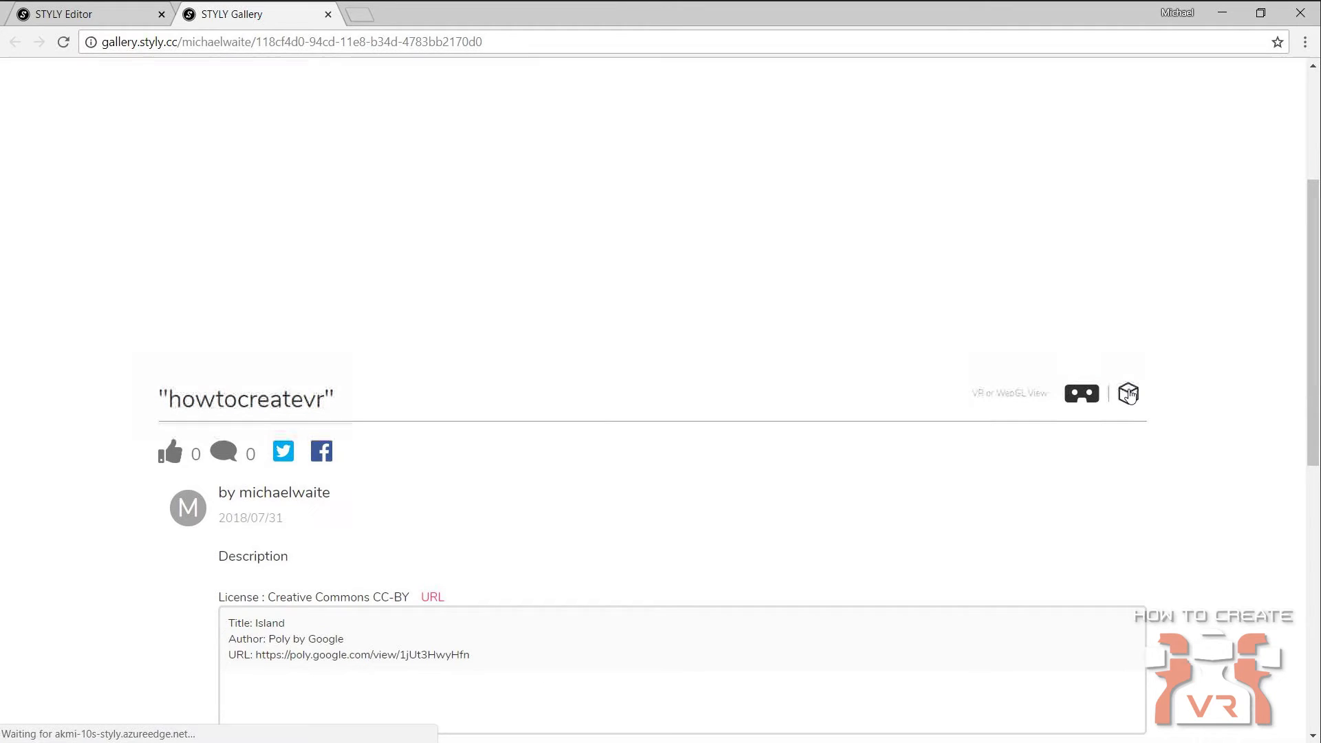
scroll(1314, 338, up, 3)
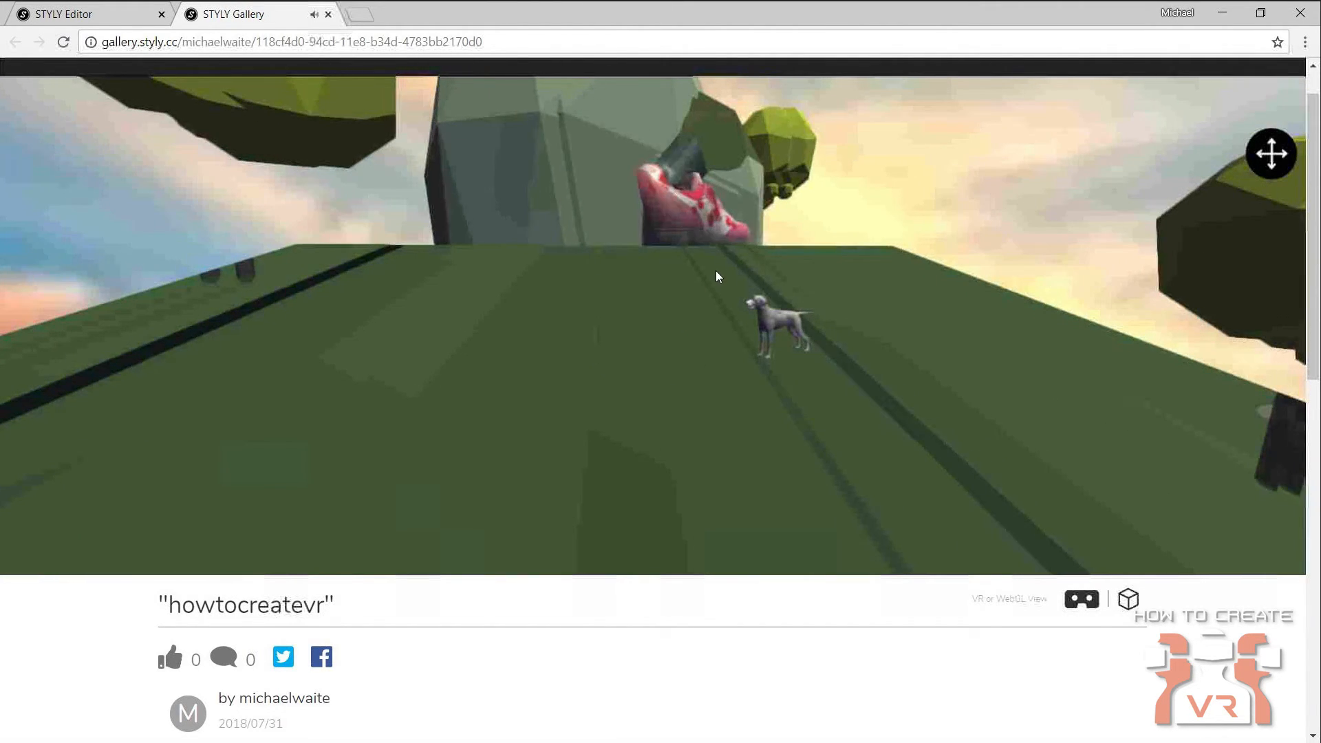
mouse_move(825, 236)
mouse_down()
mouse_move(715, 249)
mouse_move(617, 224)
mouse_move(299, 233)
mouse_move(960, 221)
mouse_move(560, 230)
mouse_move(807, 225)
mouse_up()
scroll(807, 225, down, 8)
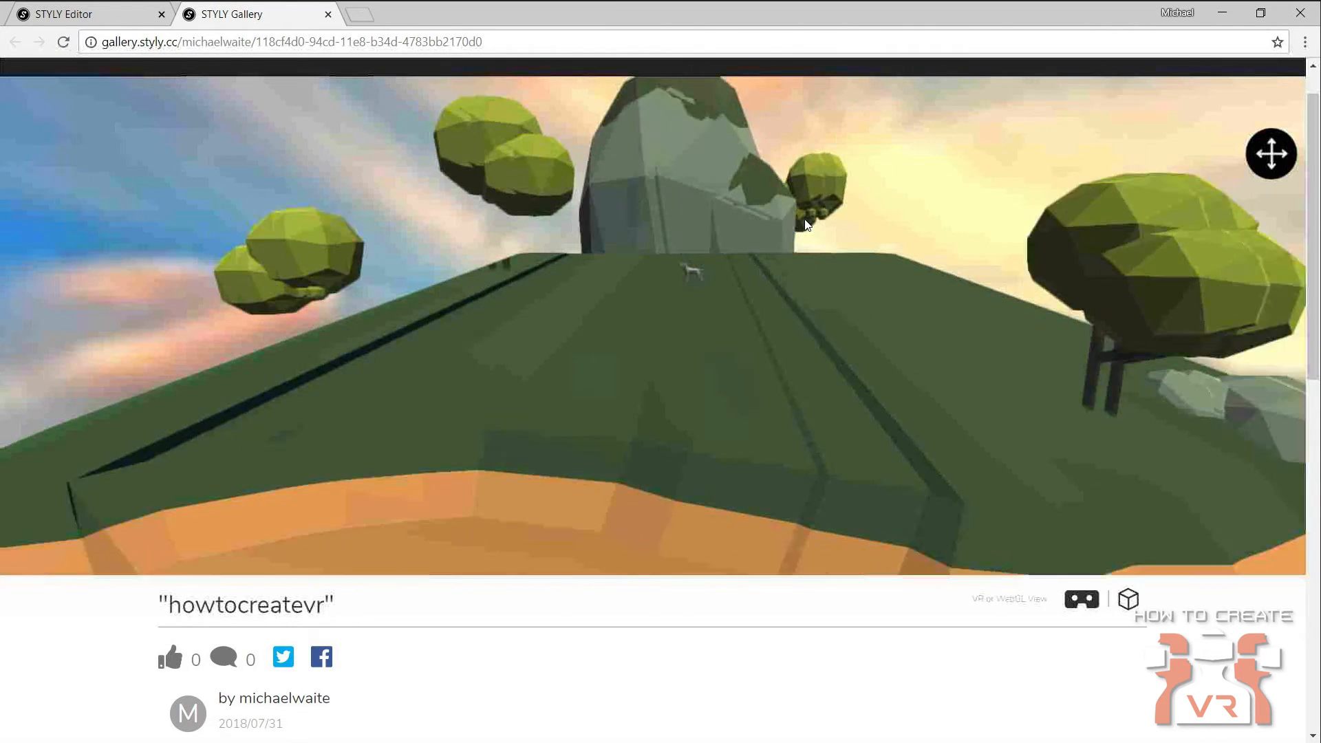
scroll(805, 220, up, 8)
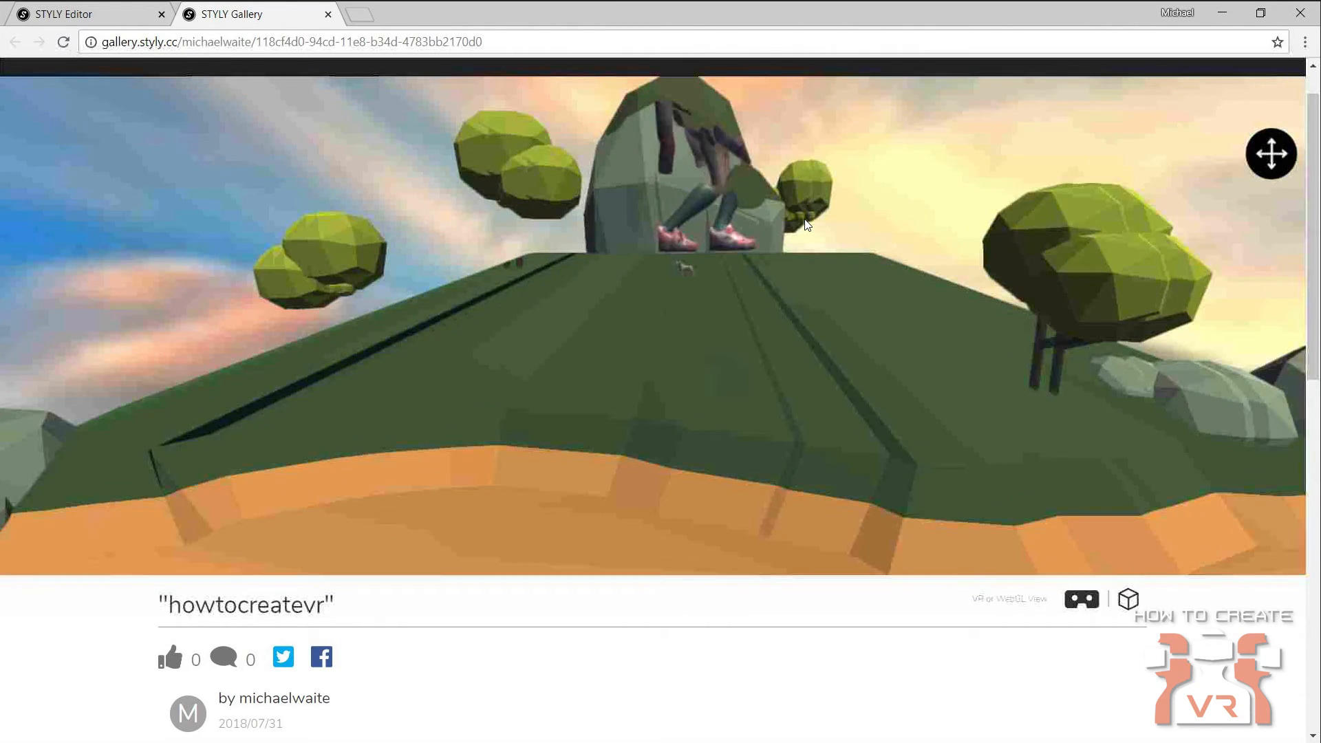
drag(865, 211, 328, 230)
drag(649, 254, 720, 168)
scroll(726, 196, down, 5)
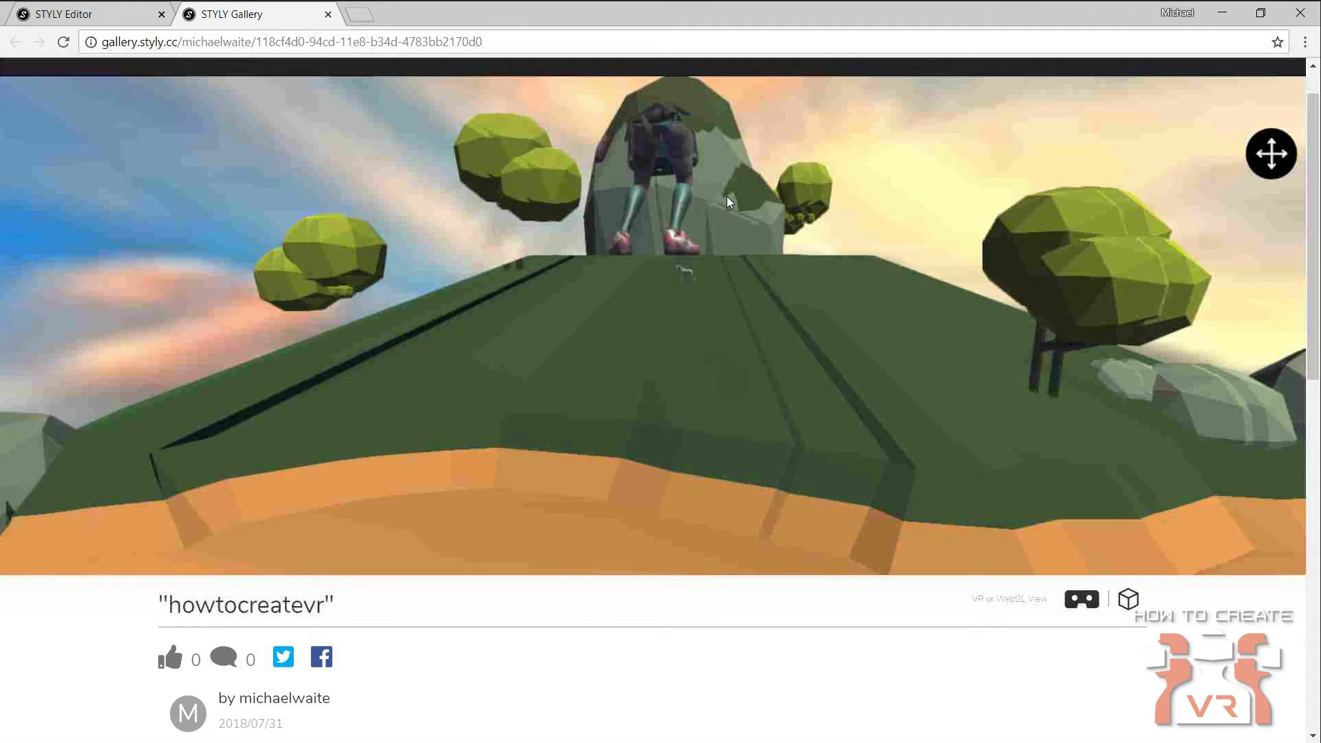
drag(745, 274, 754, 238)
scroll(753, 229, up, 5)
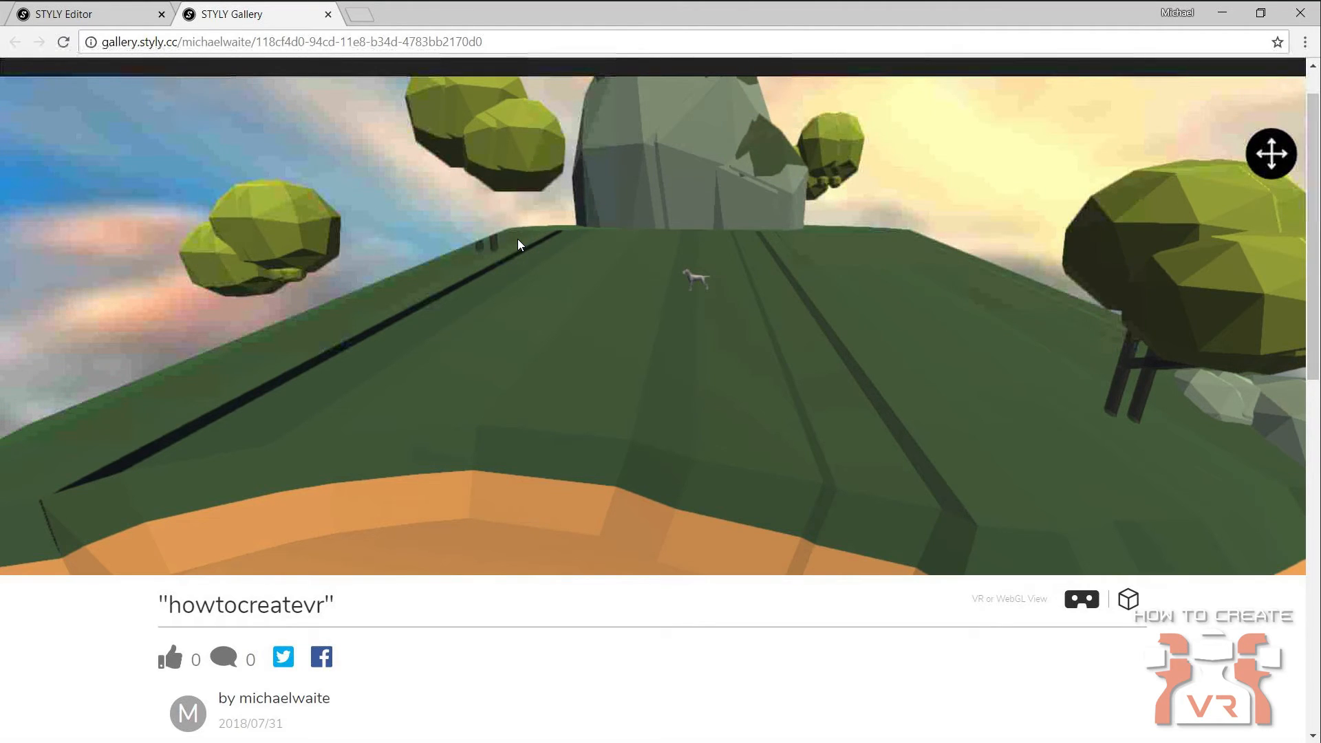
Step: Examine the whole island and its small neighbouring islet from a distance in the WebGL view
scroll(655, 225, down, 6)
scroll(655, 225, down, 8)
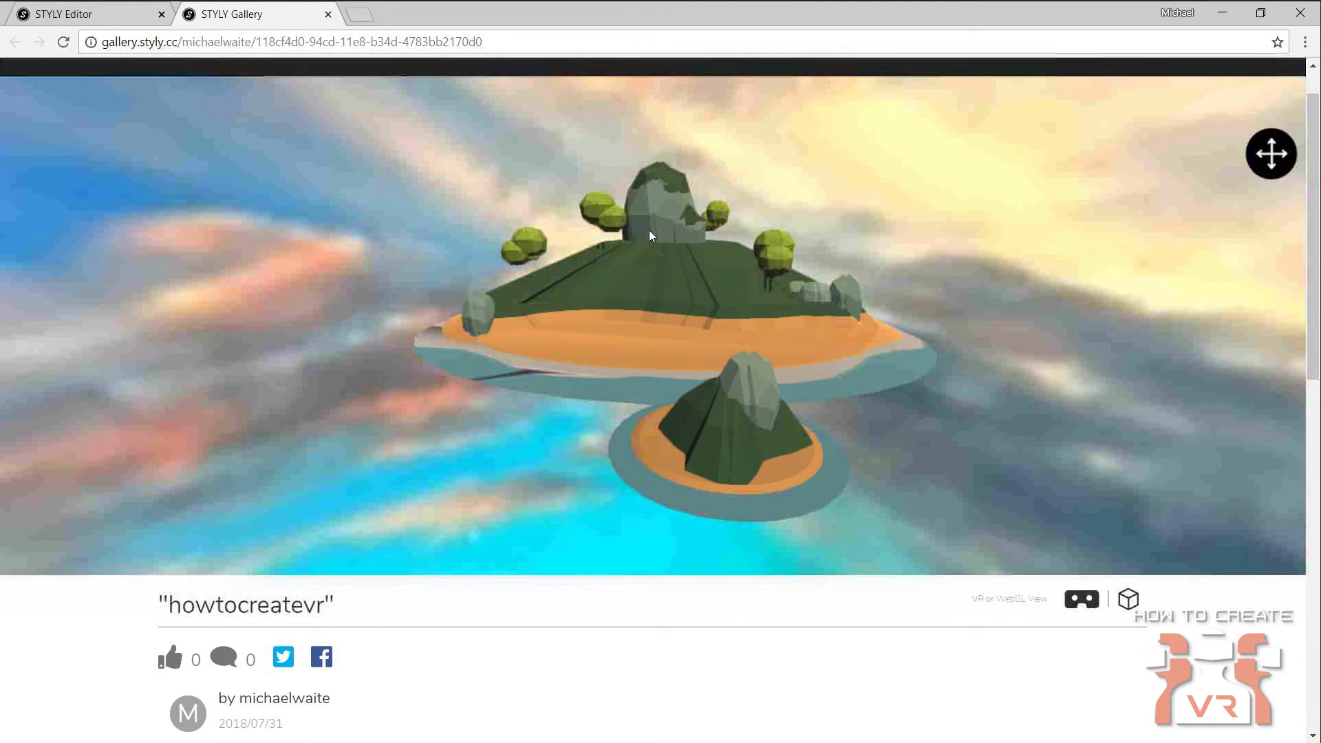
scroll(714, 319, up, 6)
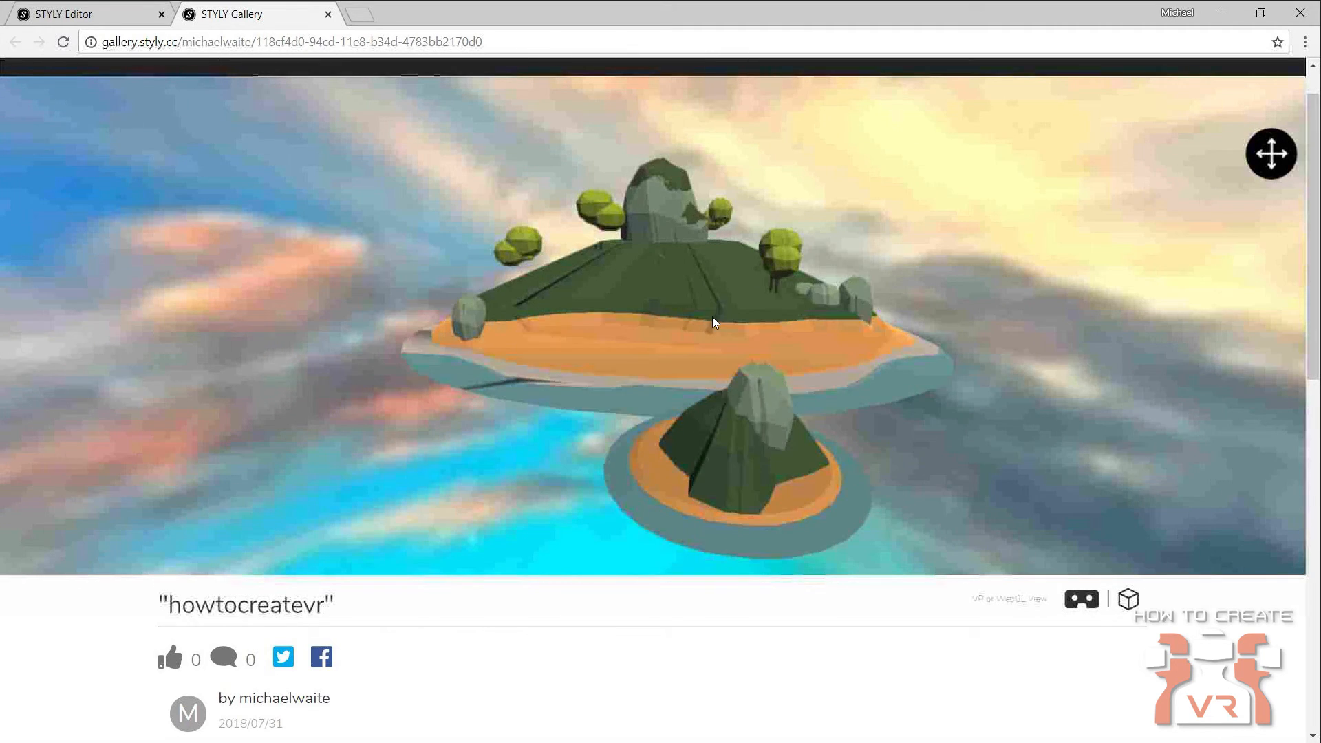
scroll(711, 332, down, 1)
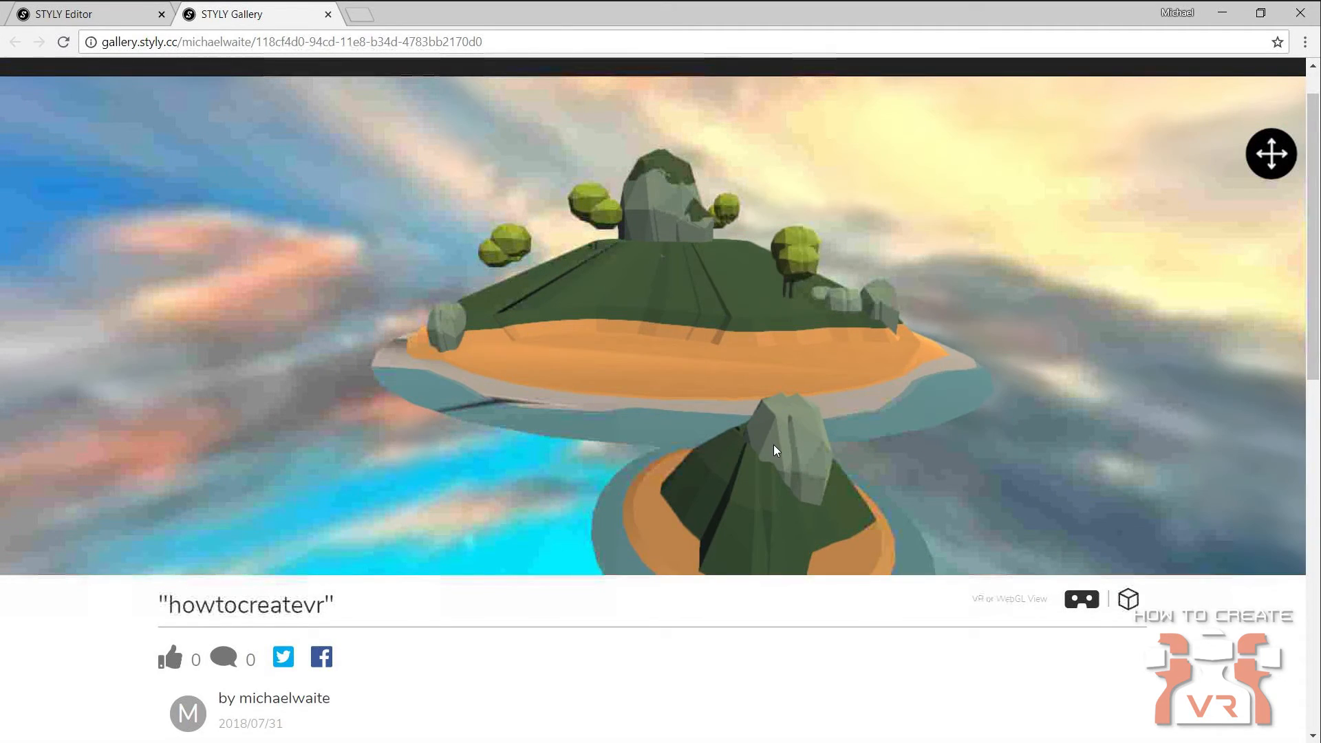
drag(760, 324, 660, 174)
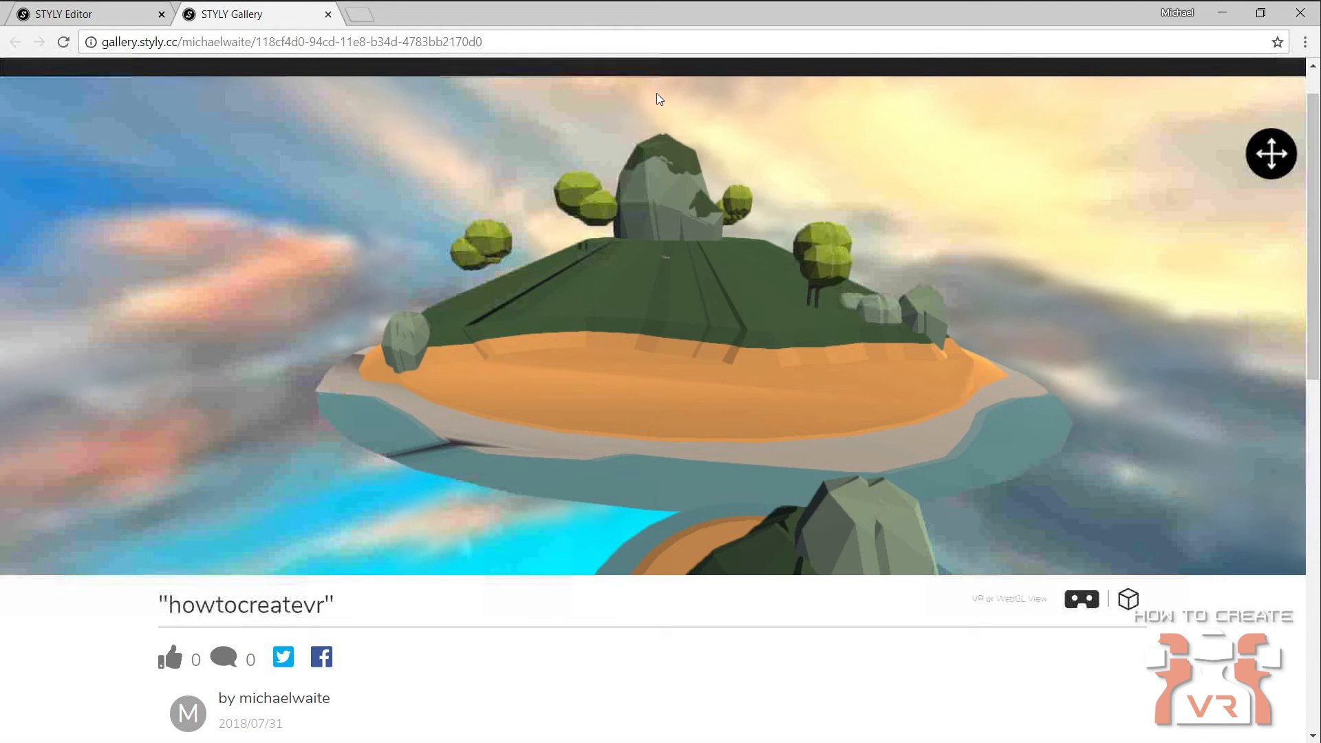
scroll(758, 157, down, 4)
scroll(659, 186, down, 5)
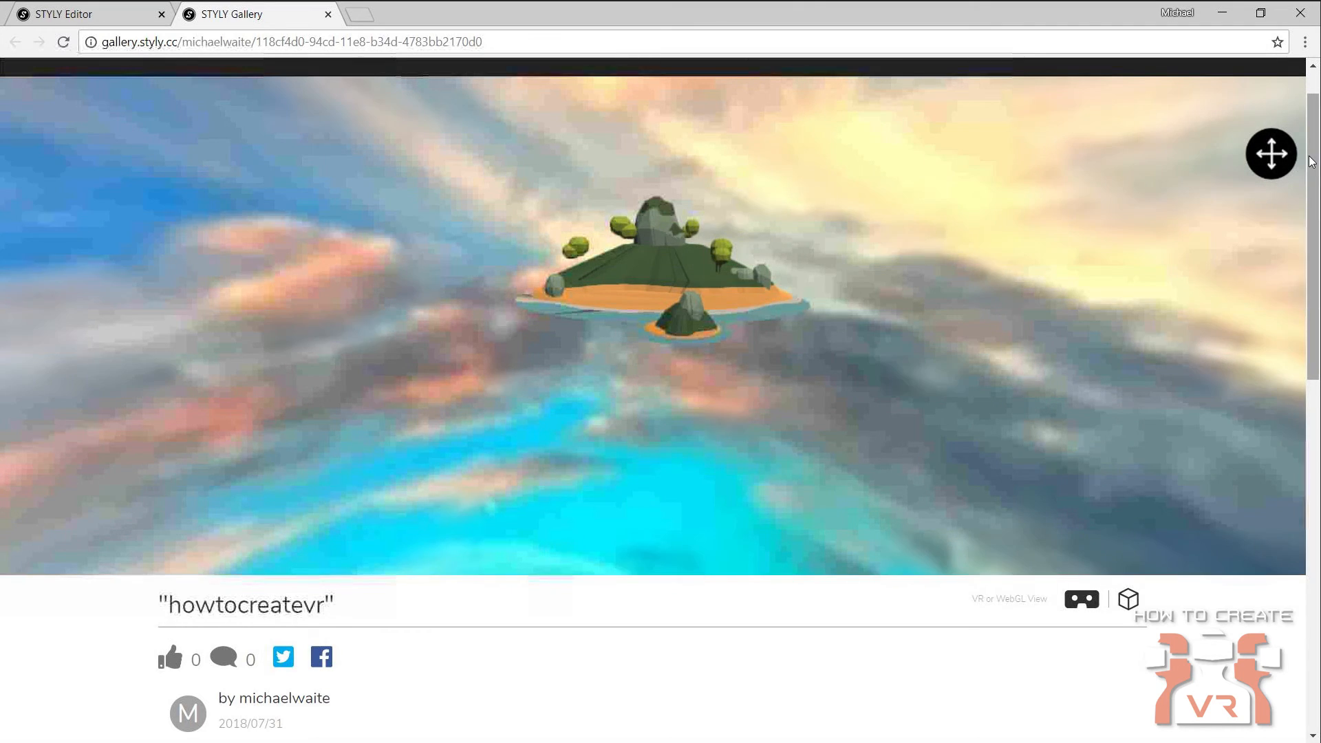
Step: Open the STYLY Gallery overview, show all VR spaces and browse the newest scenes
scroll(1314, 206, up, 1)
click(555, 95)
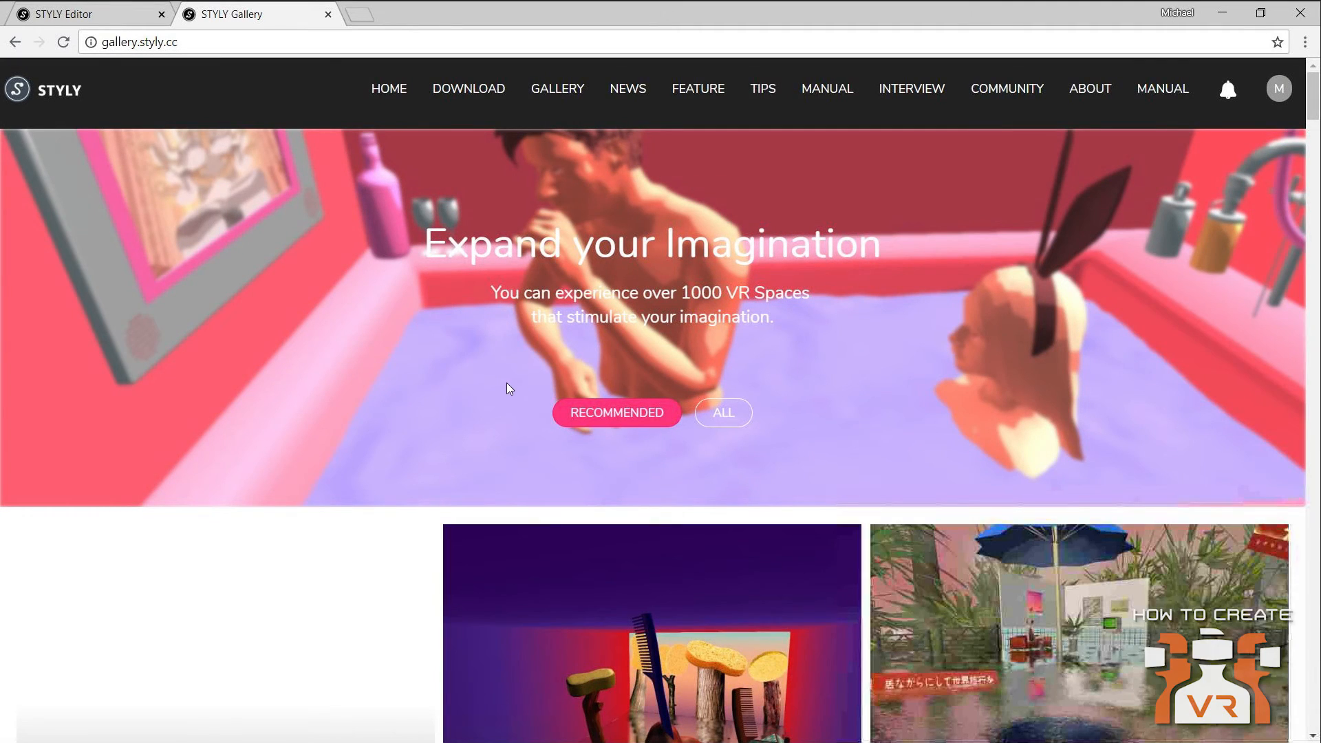
click(711, 414)
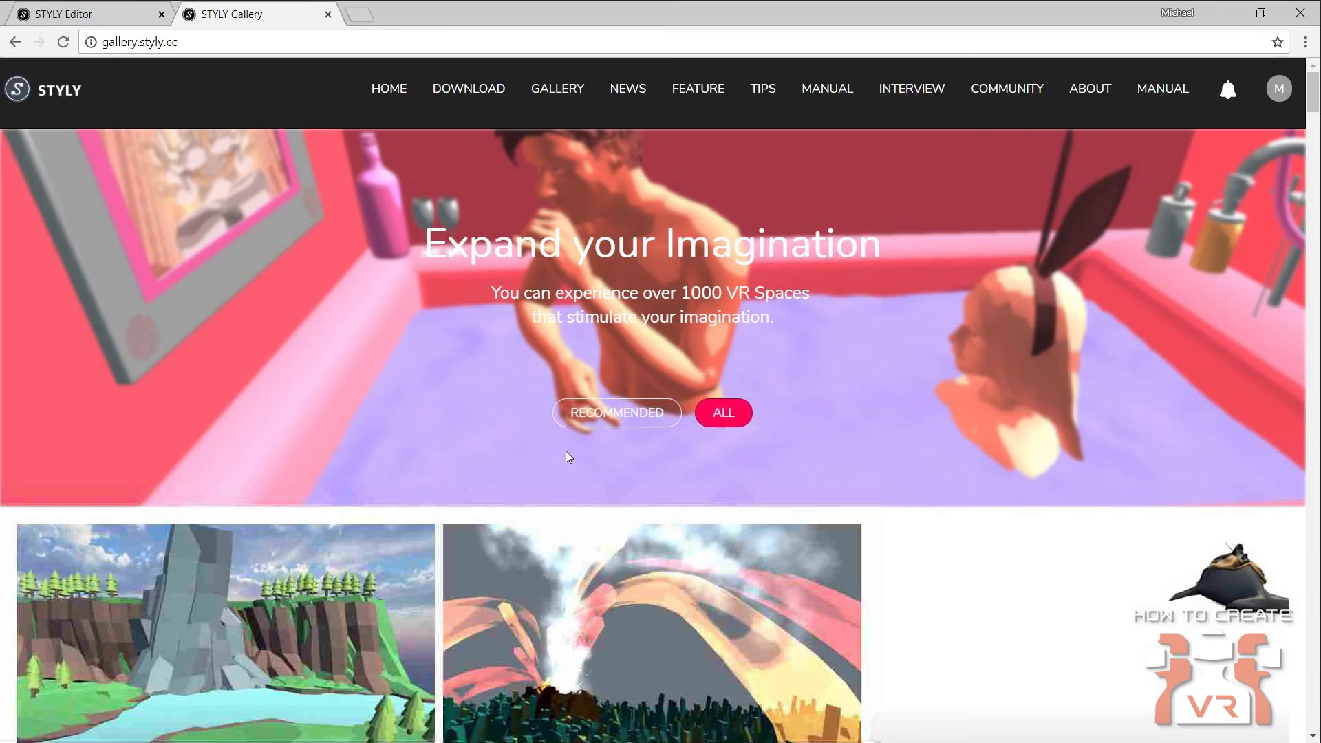
scroll(321, 514, down, 4)
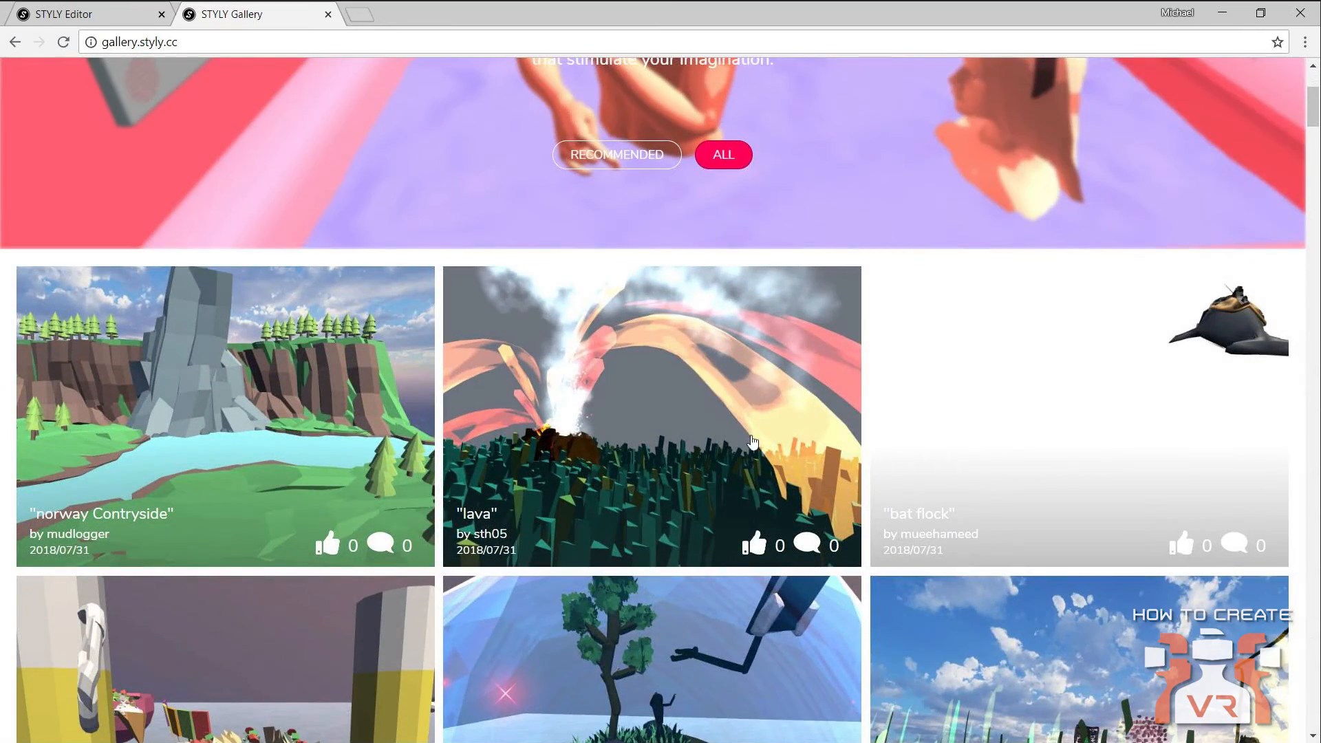
scroll(807, 440, down, 4)
scroll(489, 472, up, 1)
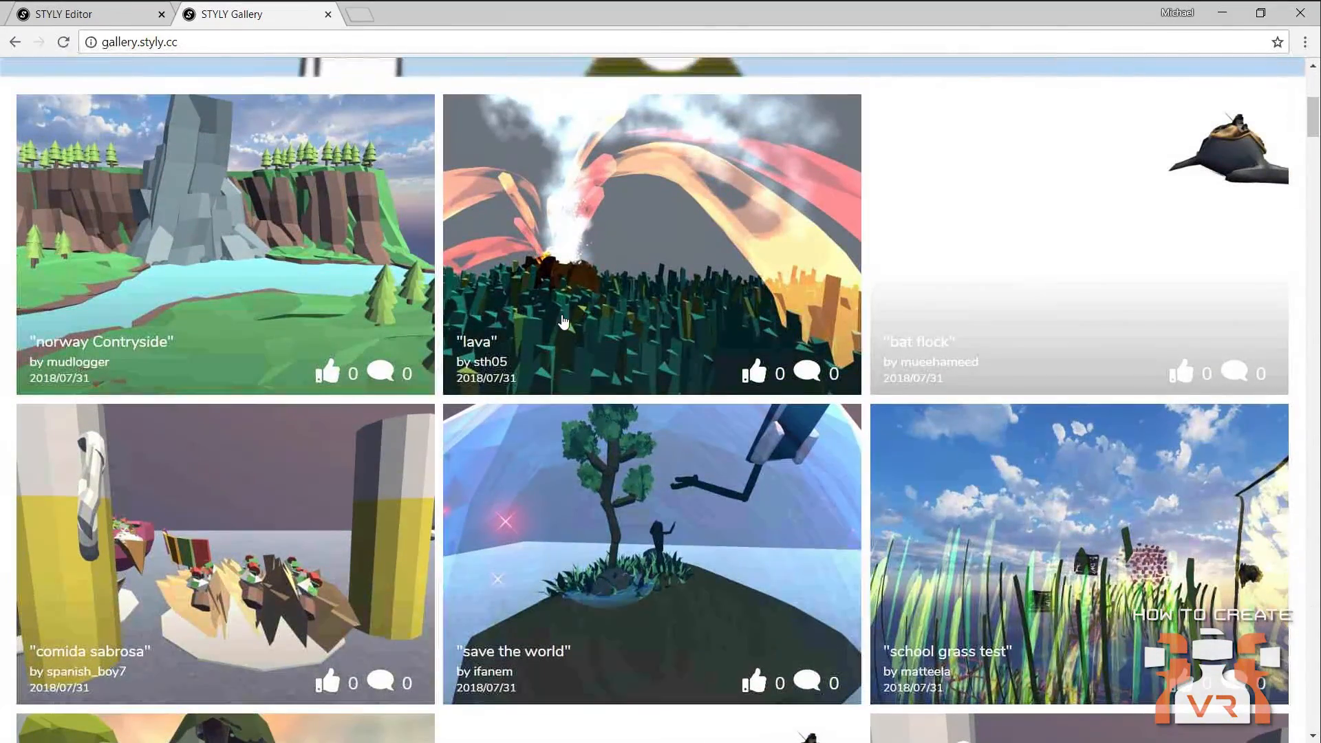
scroll(534, 311, down, 1)
scroll(428, 303, up, 4)
scroll(428, 302, up, 5)
Step: Switch the gallery to the recommended VR spaces and browse through the featured scenes
click(614, 414)
scroll(576, 435, down, 7)
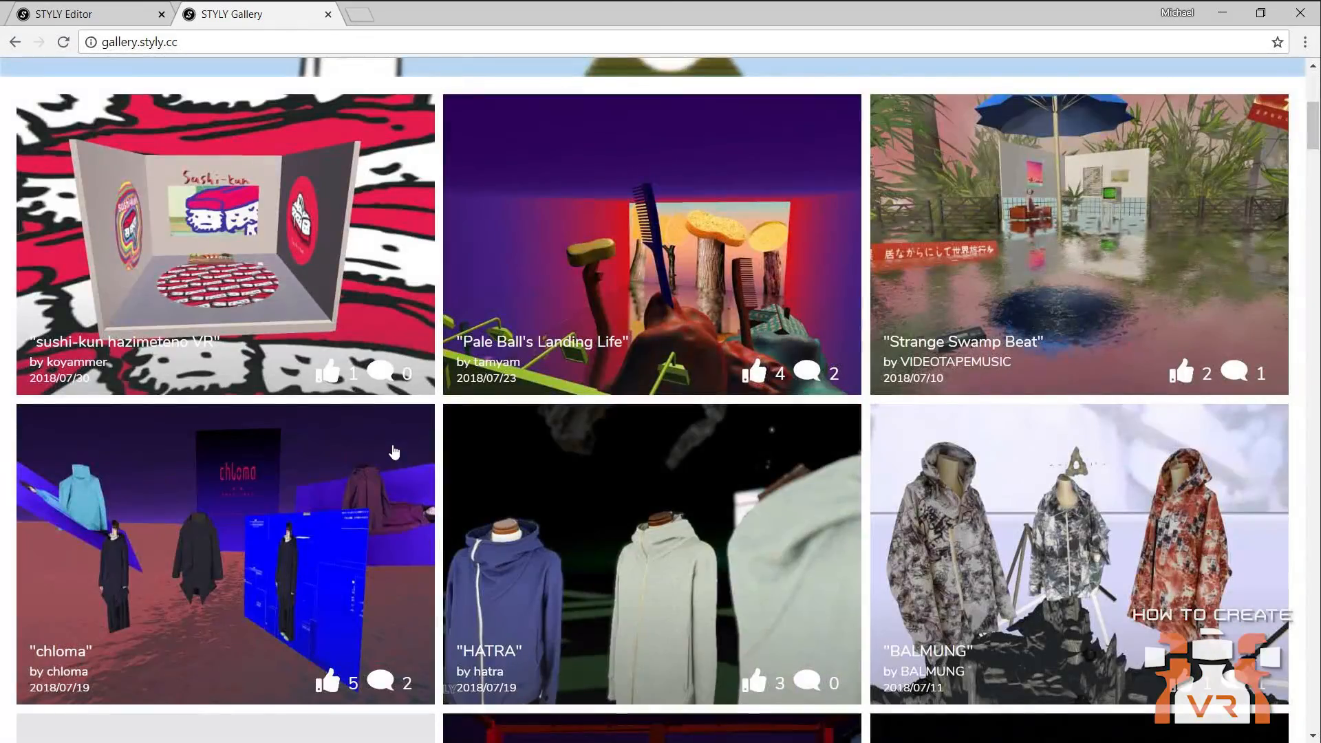
scroll(404, 443, down, 7)
scroll(406, 440, down, 2)
scroll(402, 442, down, 14)
scroll(401, 442, down, 15)
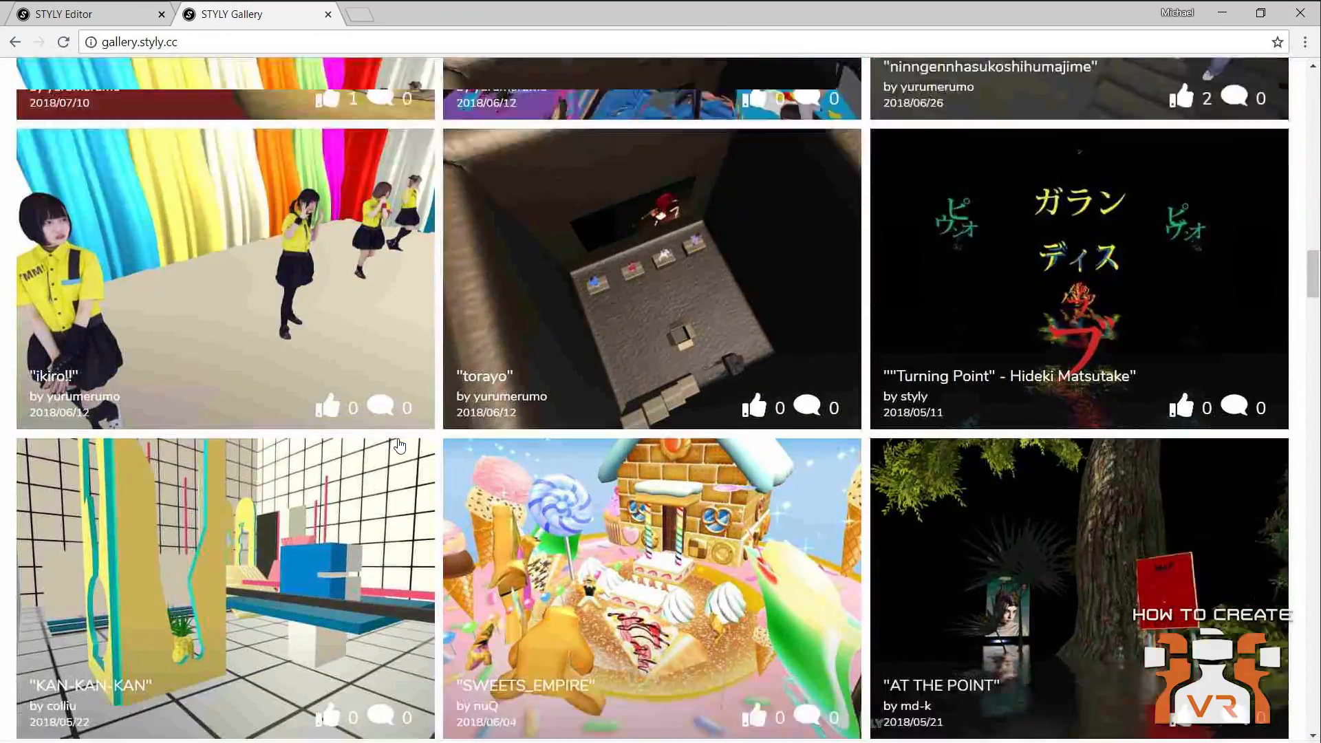
scroll(400, 445, up, 15)
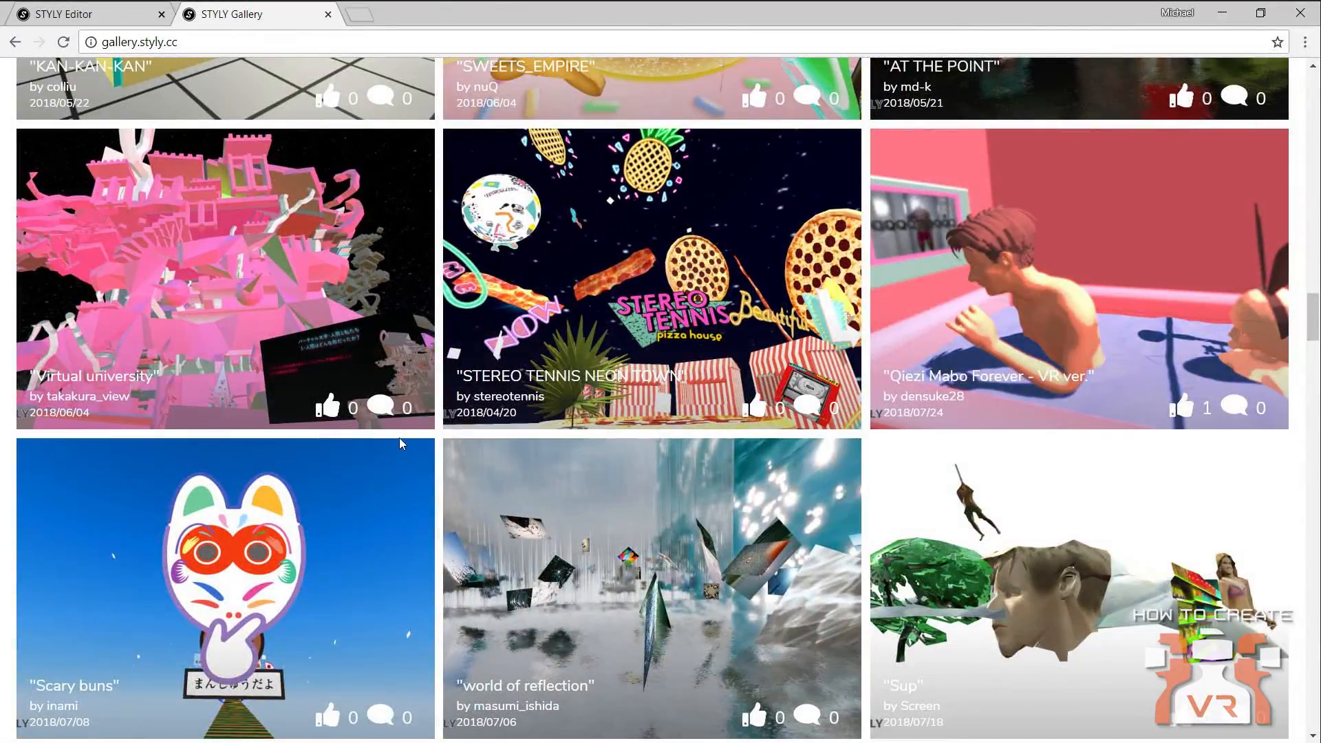
scroll(401, 441, down, 15)
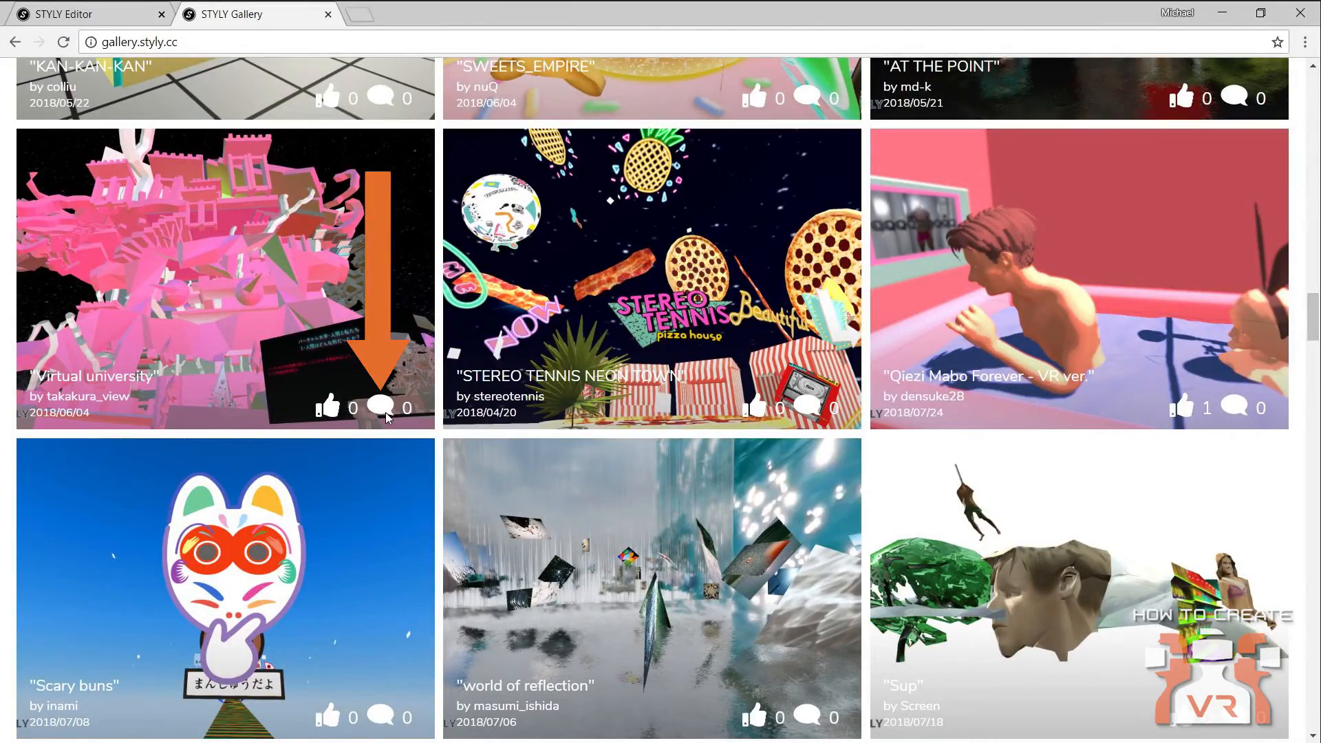
scroll(580, 377, up, 3)
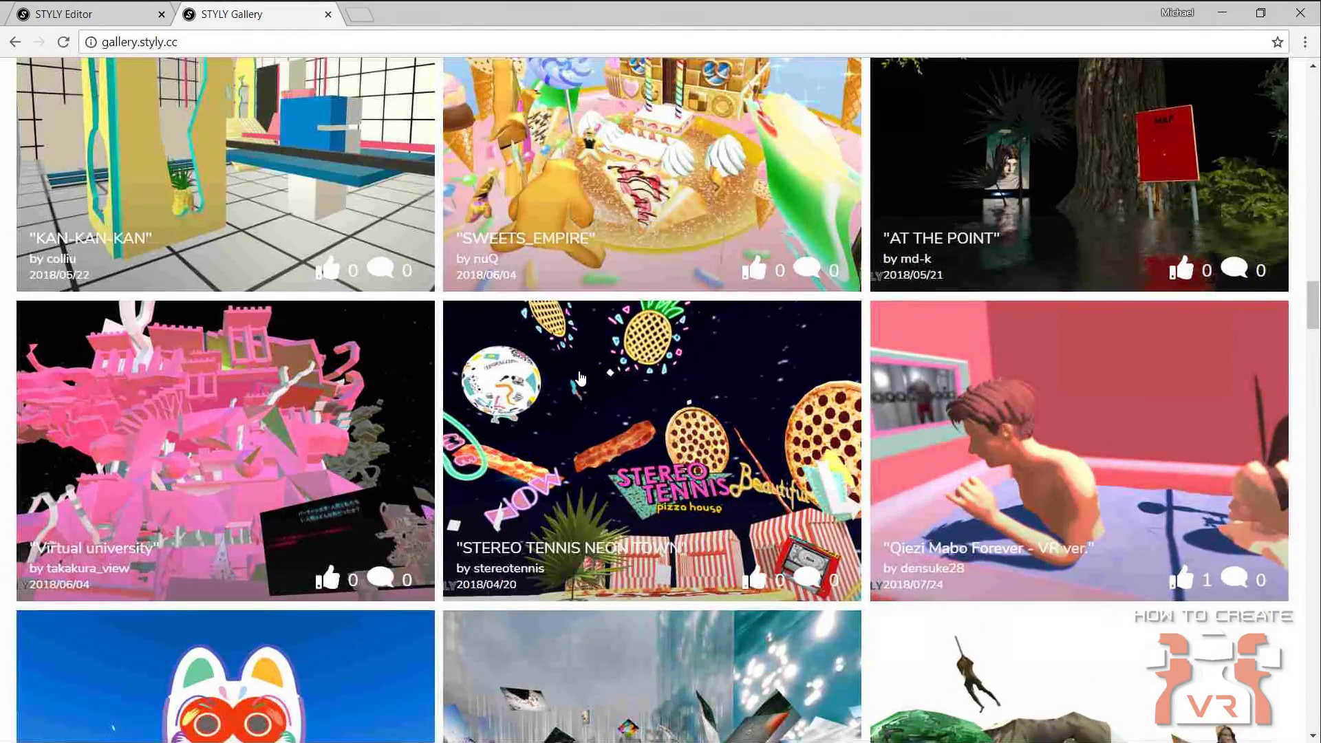
scroll(579, 377, up, 2)
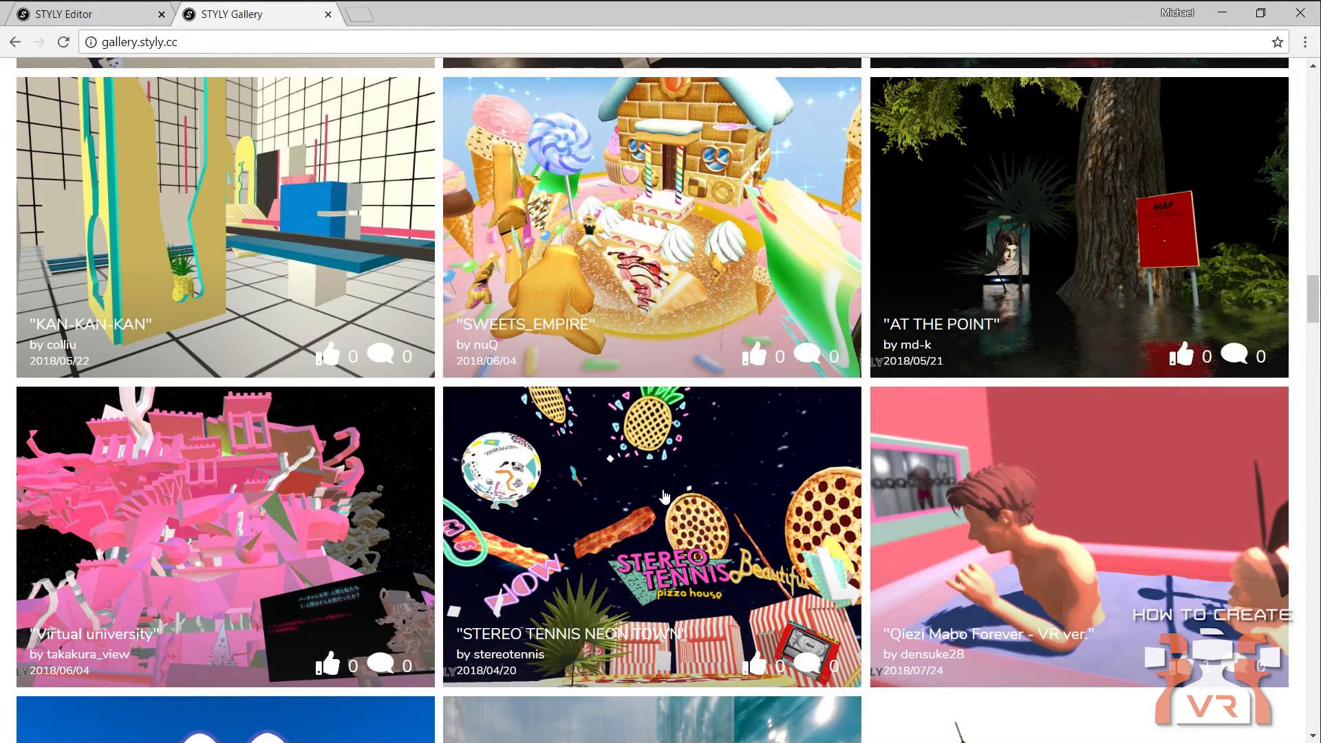